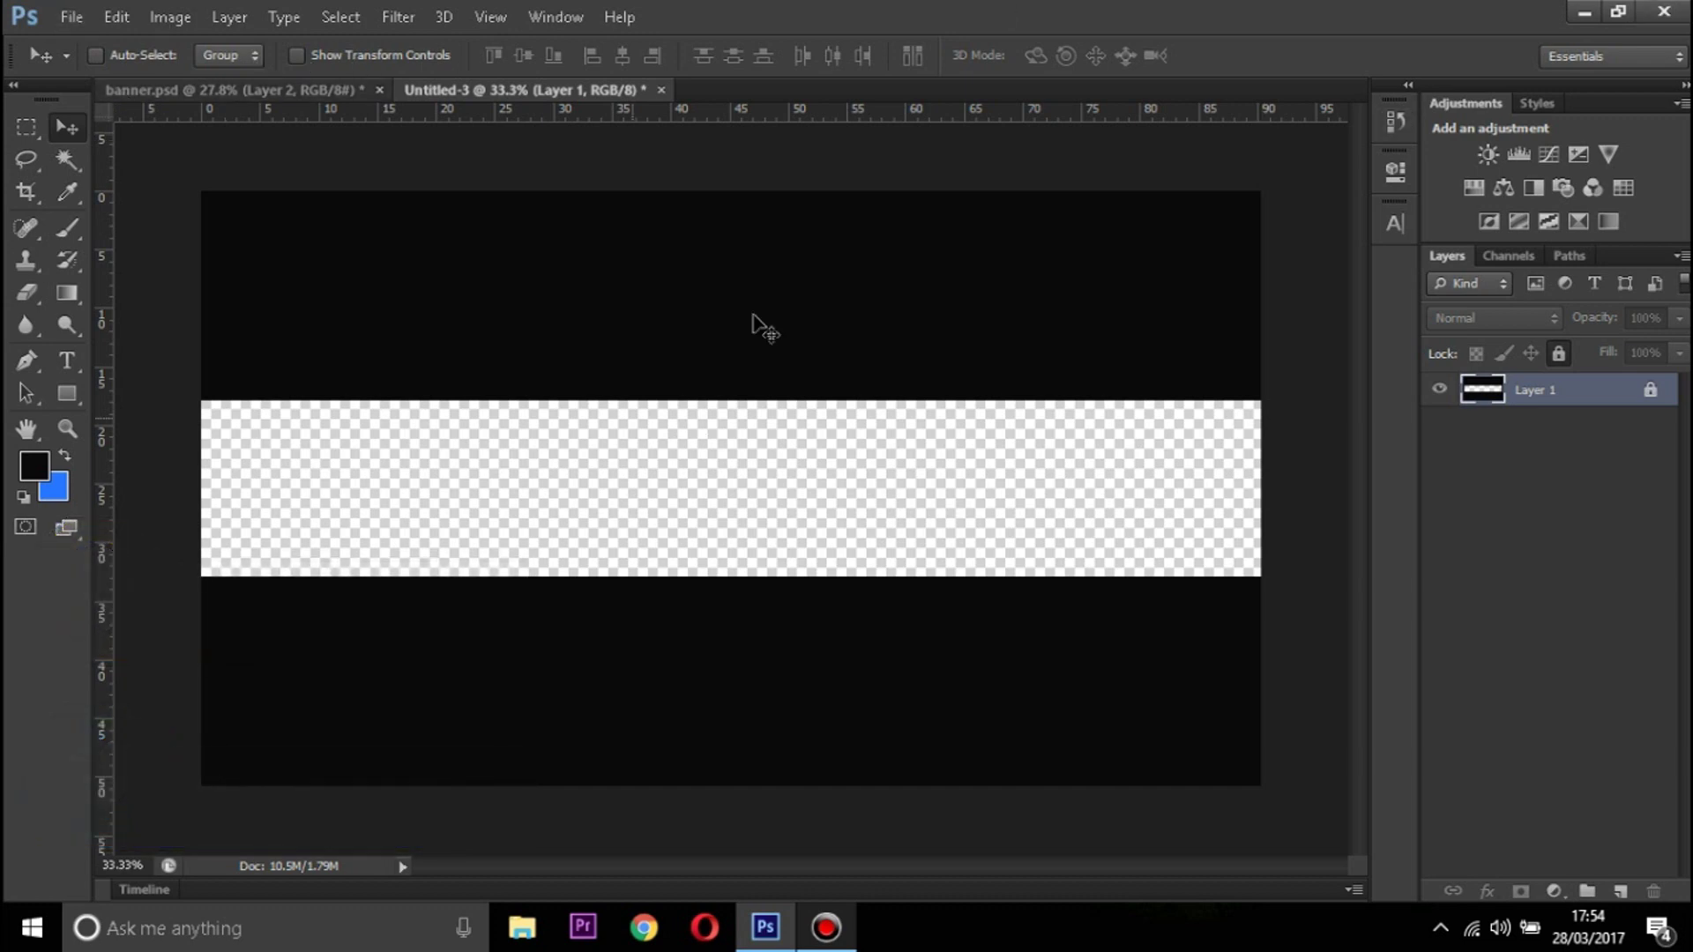
Start a new document sized 2560 × 1440 pixels
{"action": "left_click", "coordinate": [74, 17]}
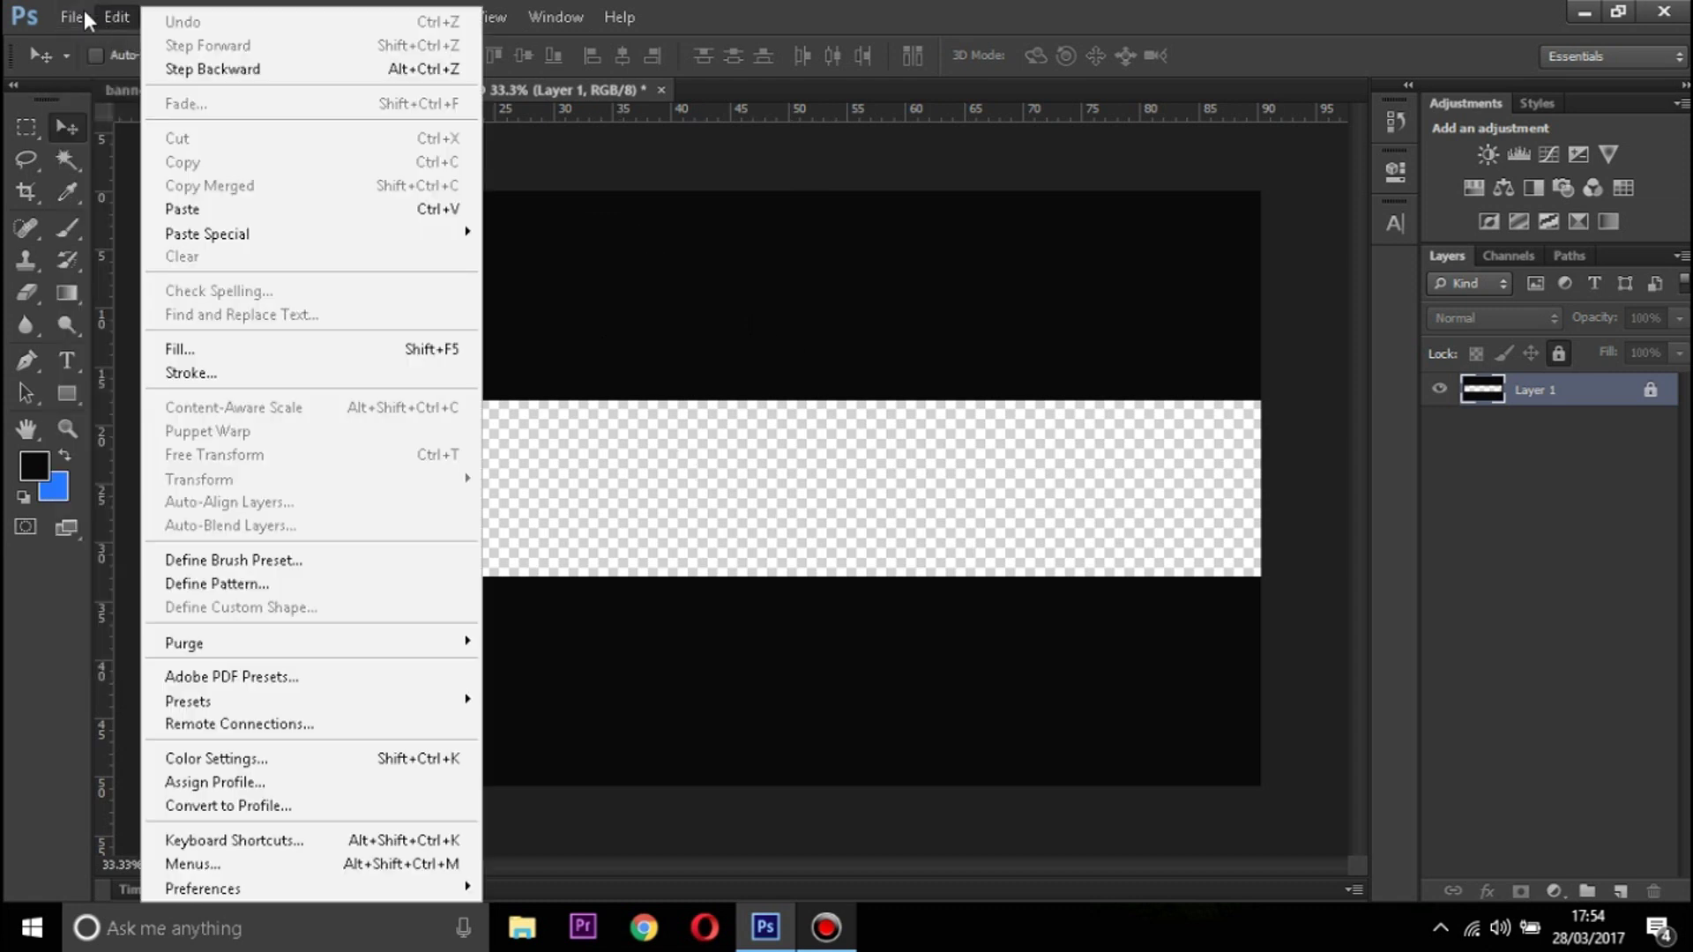
{"action": "left_click", "coordinate": [92, 41]}
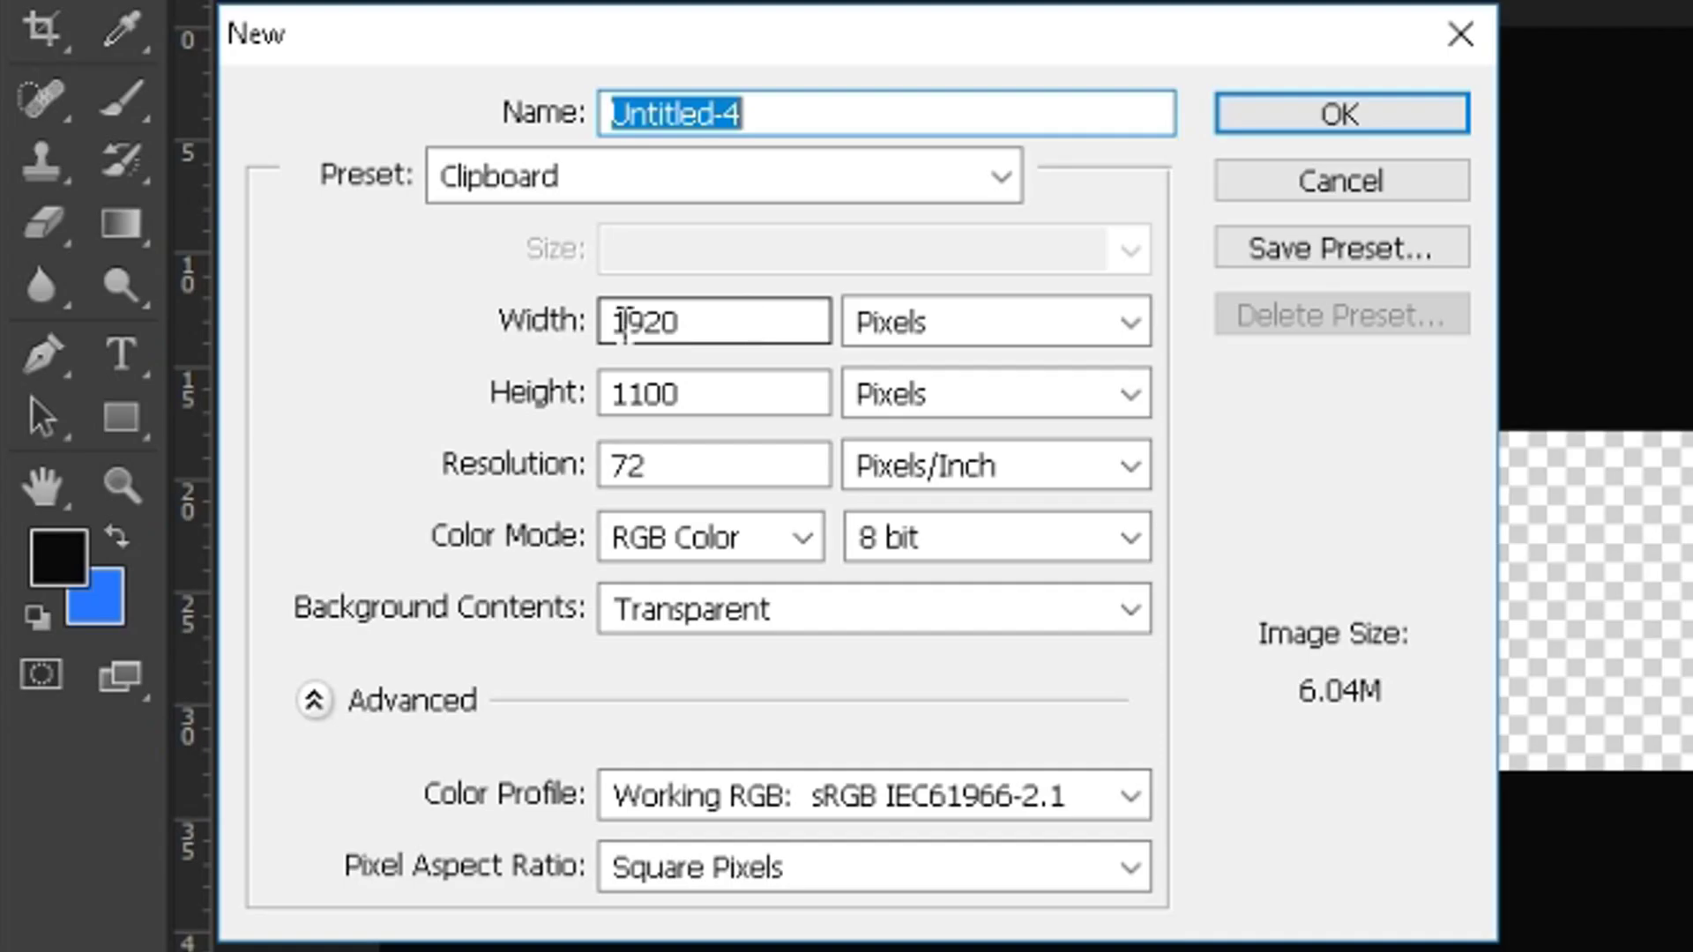
{"action": "double_click", "coordinate": [321, 339]}
{"action": "type", "text": "25"}
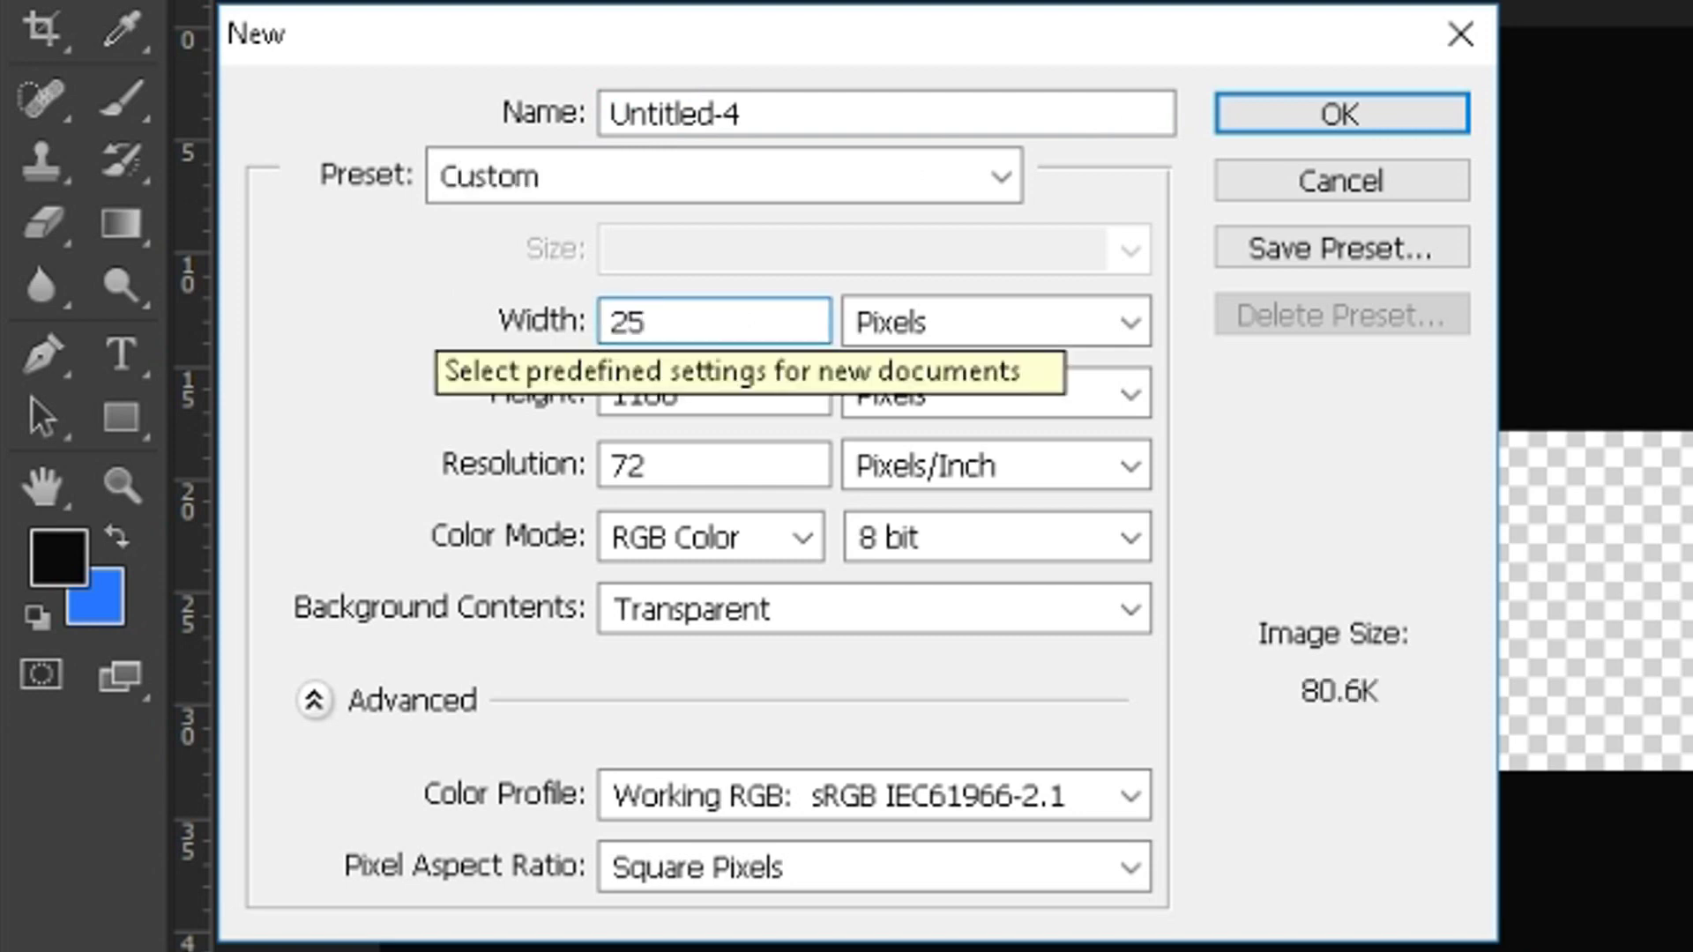
{"action": "type", "text": "60"}
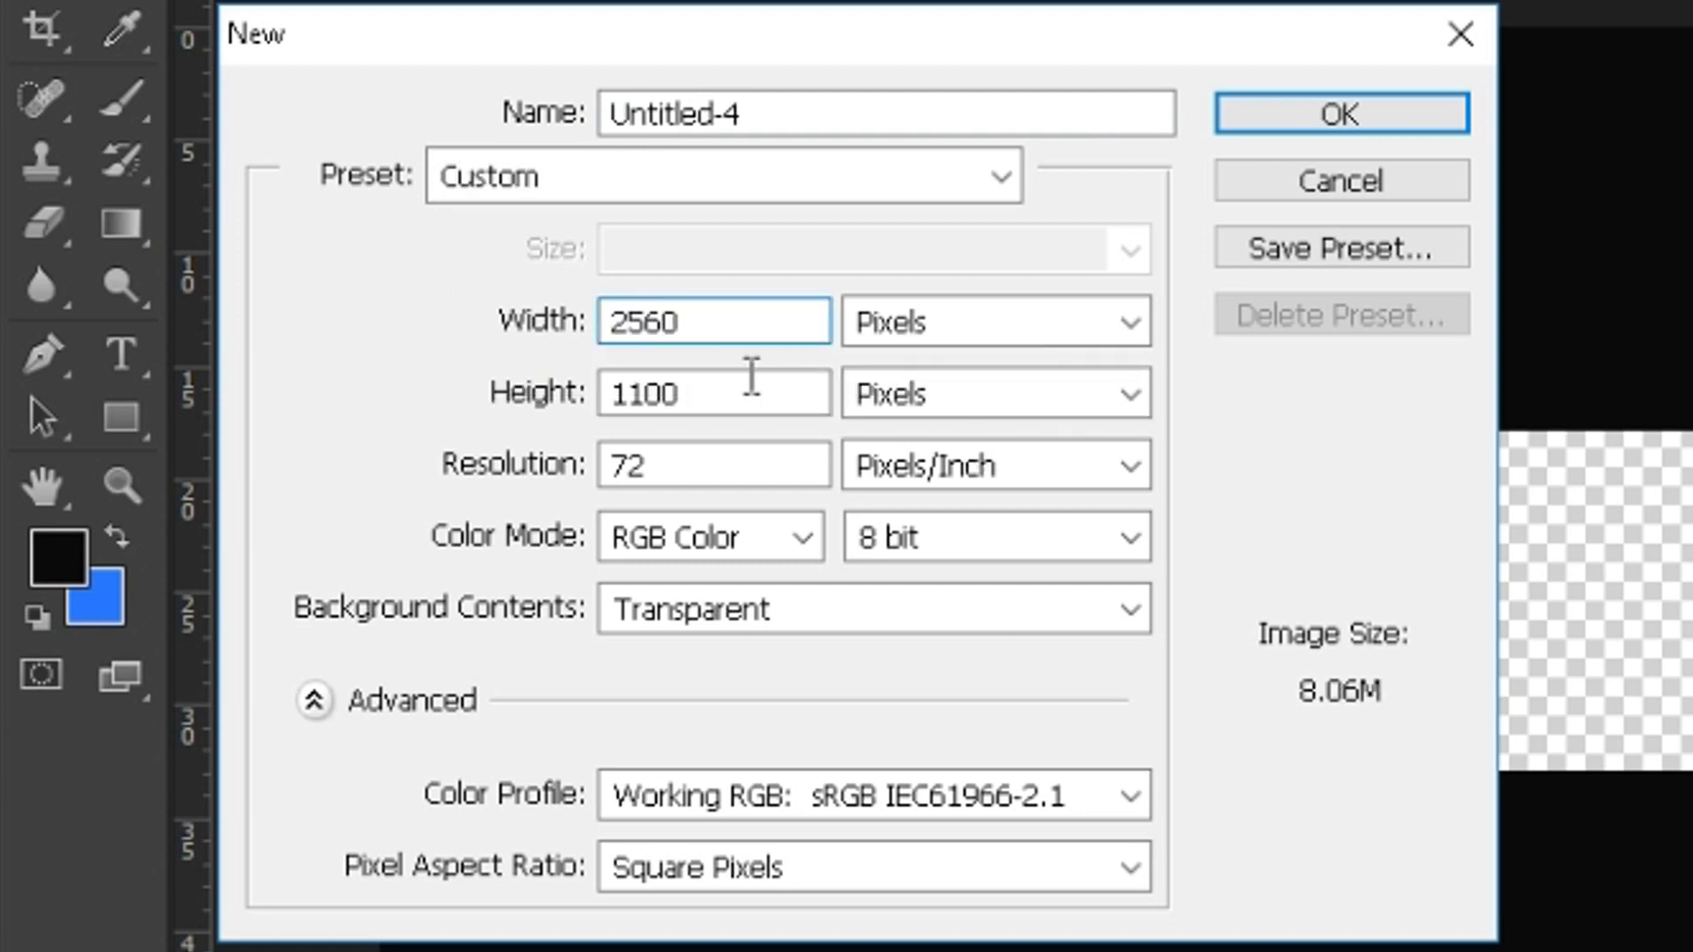
{"action": "double_click", "coordinate": [752, 381]}
{"action": "type", "text": "1440"}
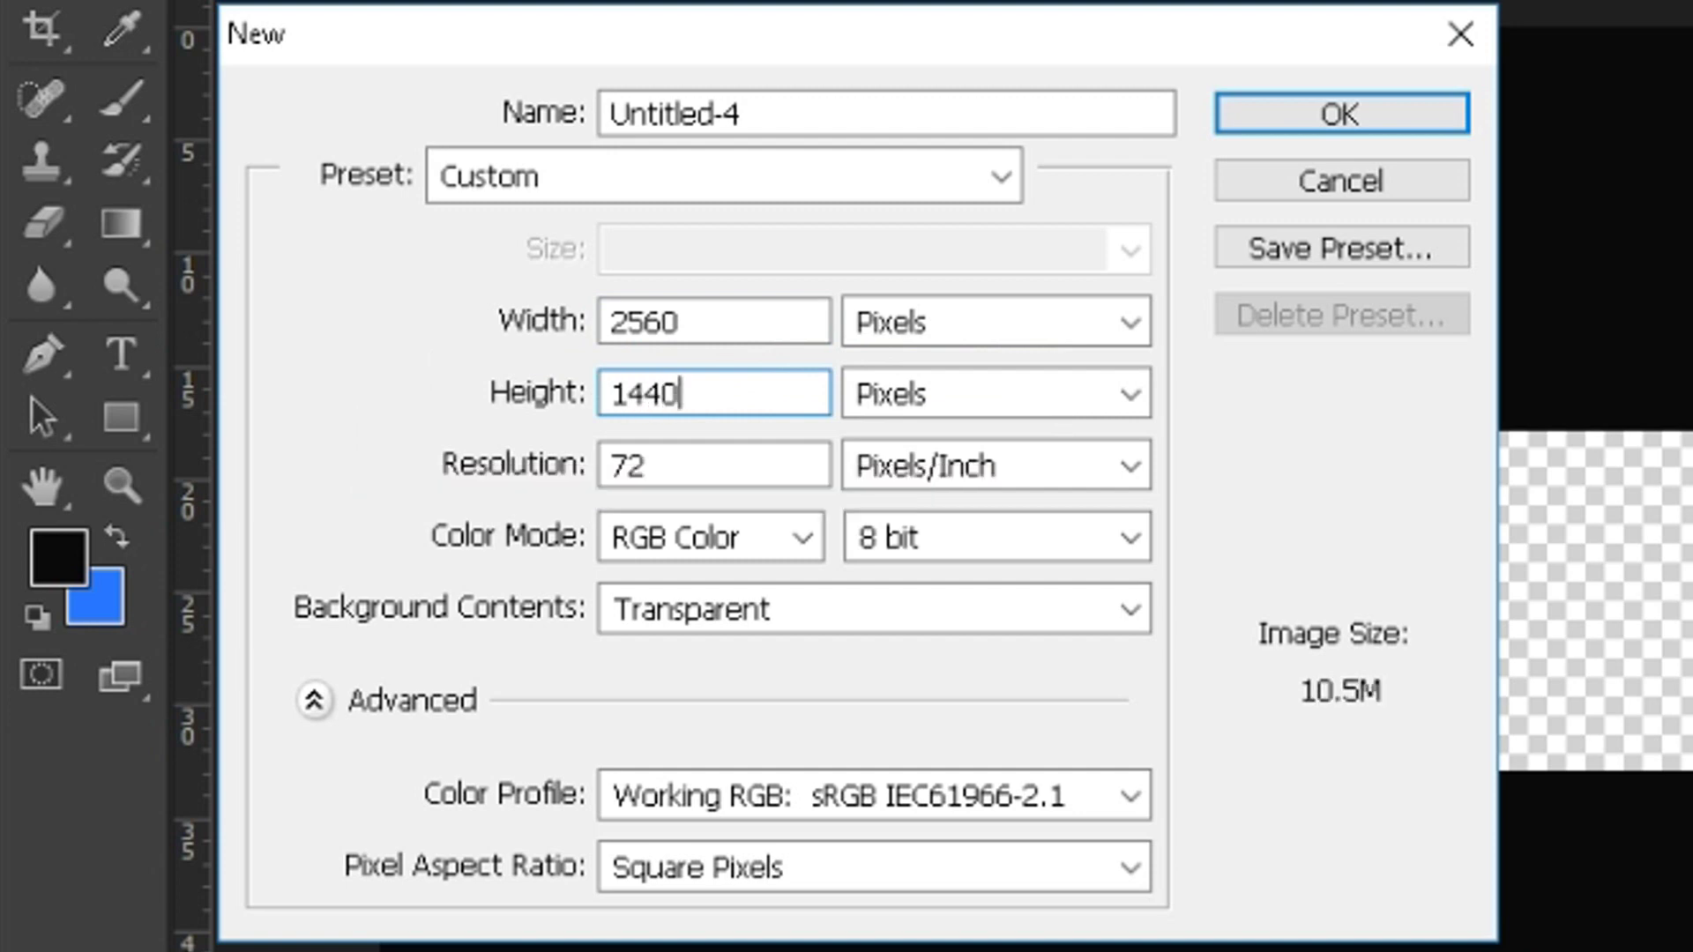
Keep 72 pixels/inch, RGB Color and a transparent background, then create the document
{"action": "double_click", "coordinate": [676, 461]}
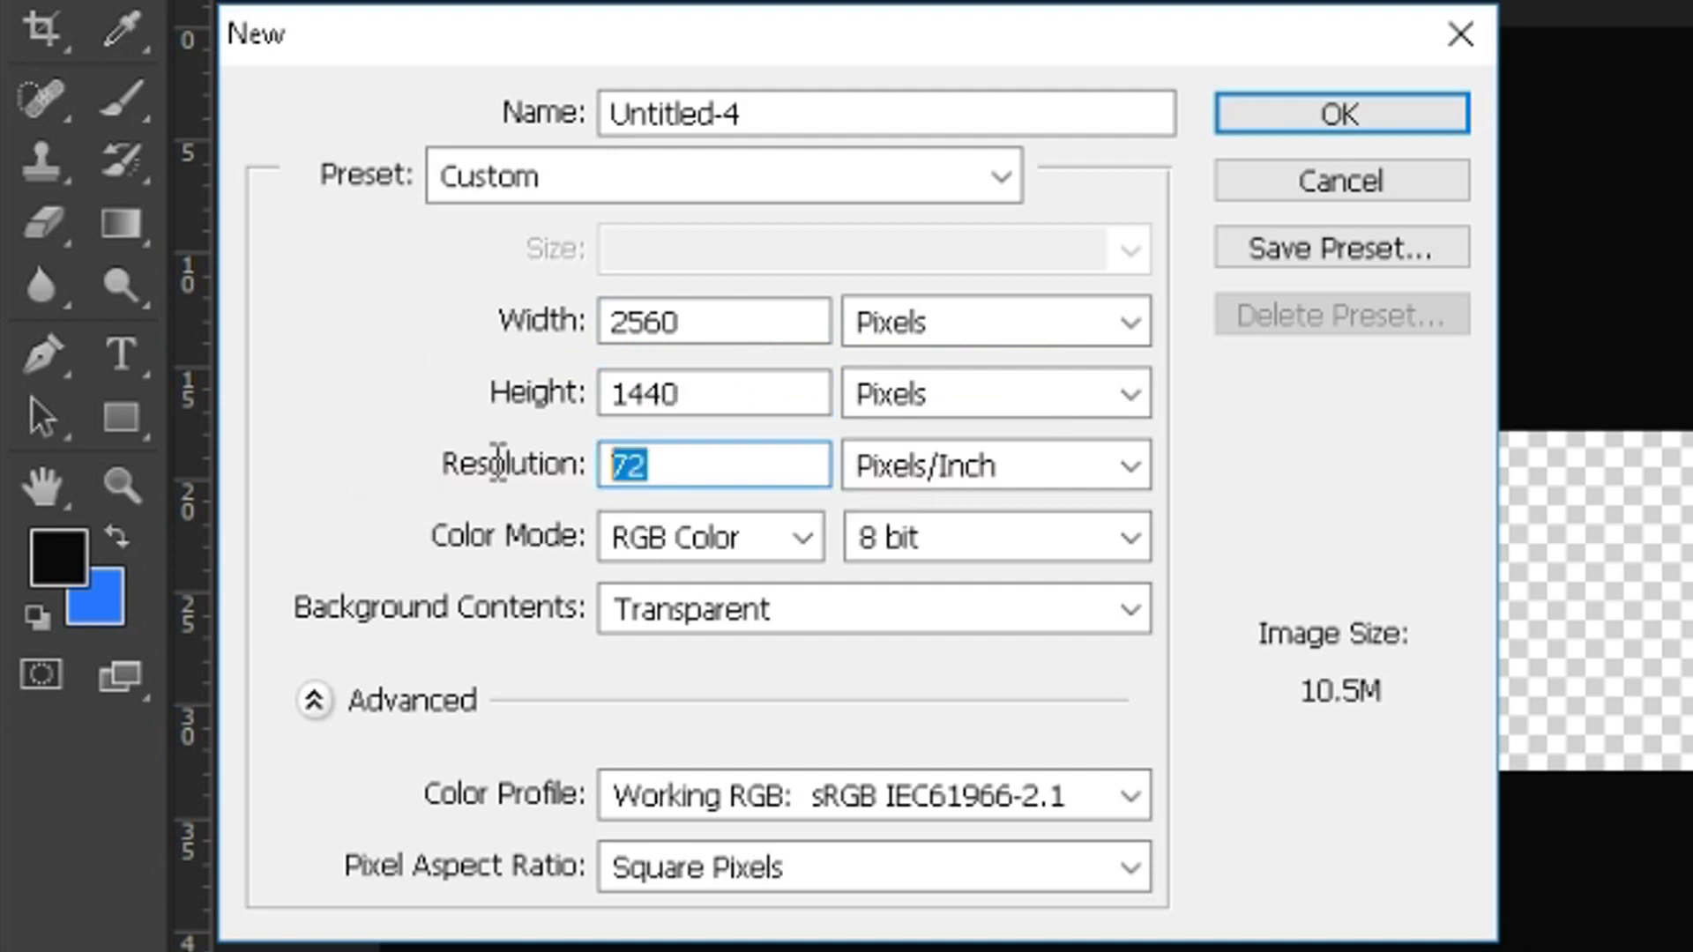
{"action": "left_click", "coordinate": [722, 540]}
{"action": "left_click", "coordinate": [722, 551]}
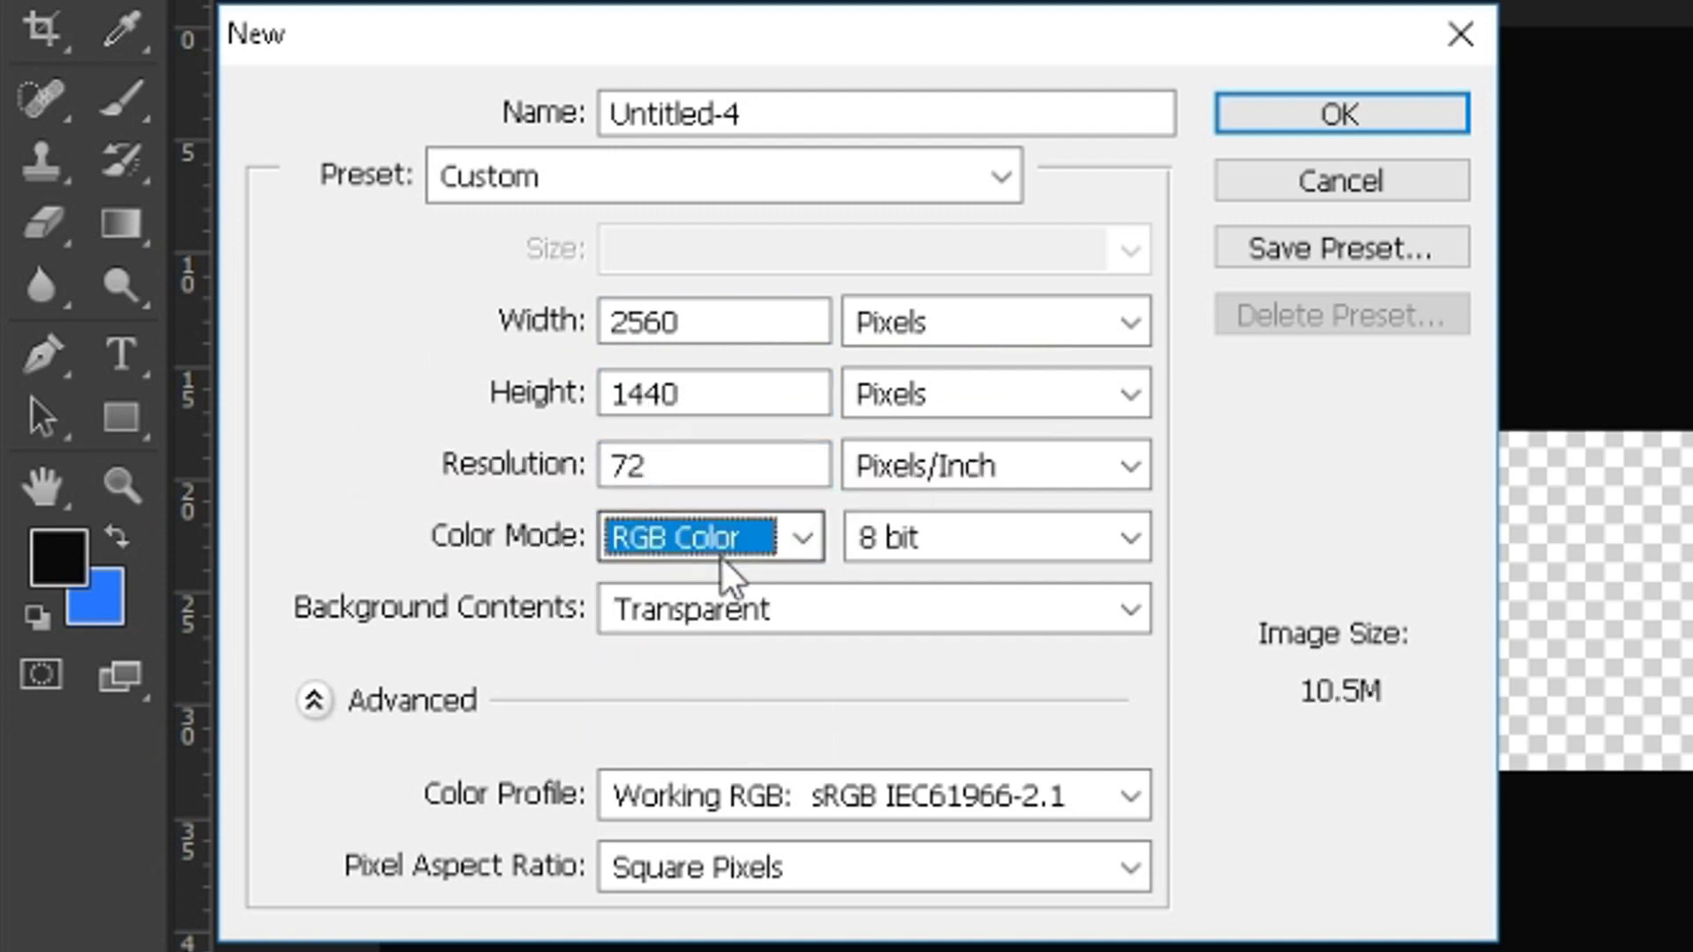
{"action": "left_click", "coordinate": [720, 614]}
{"action": "left_click", "coordinate": [720, 614]}
{"action": "left_click", "coordinate": [996, 462]}
{"action": "left_click", "coordinate": [991, 457]}
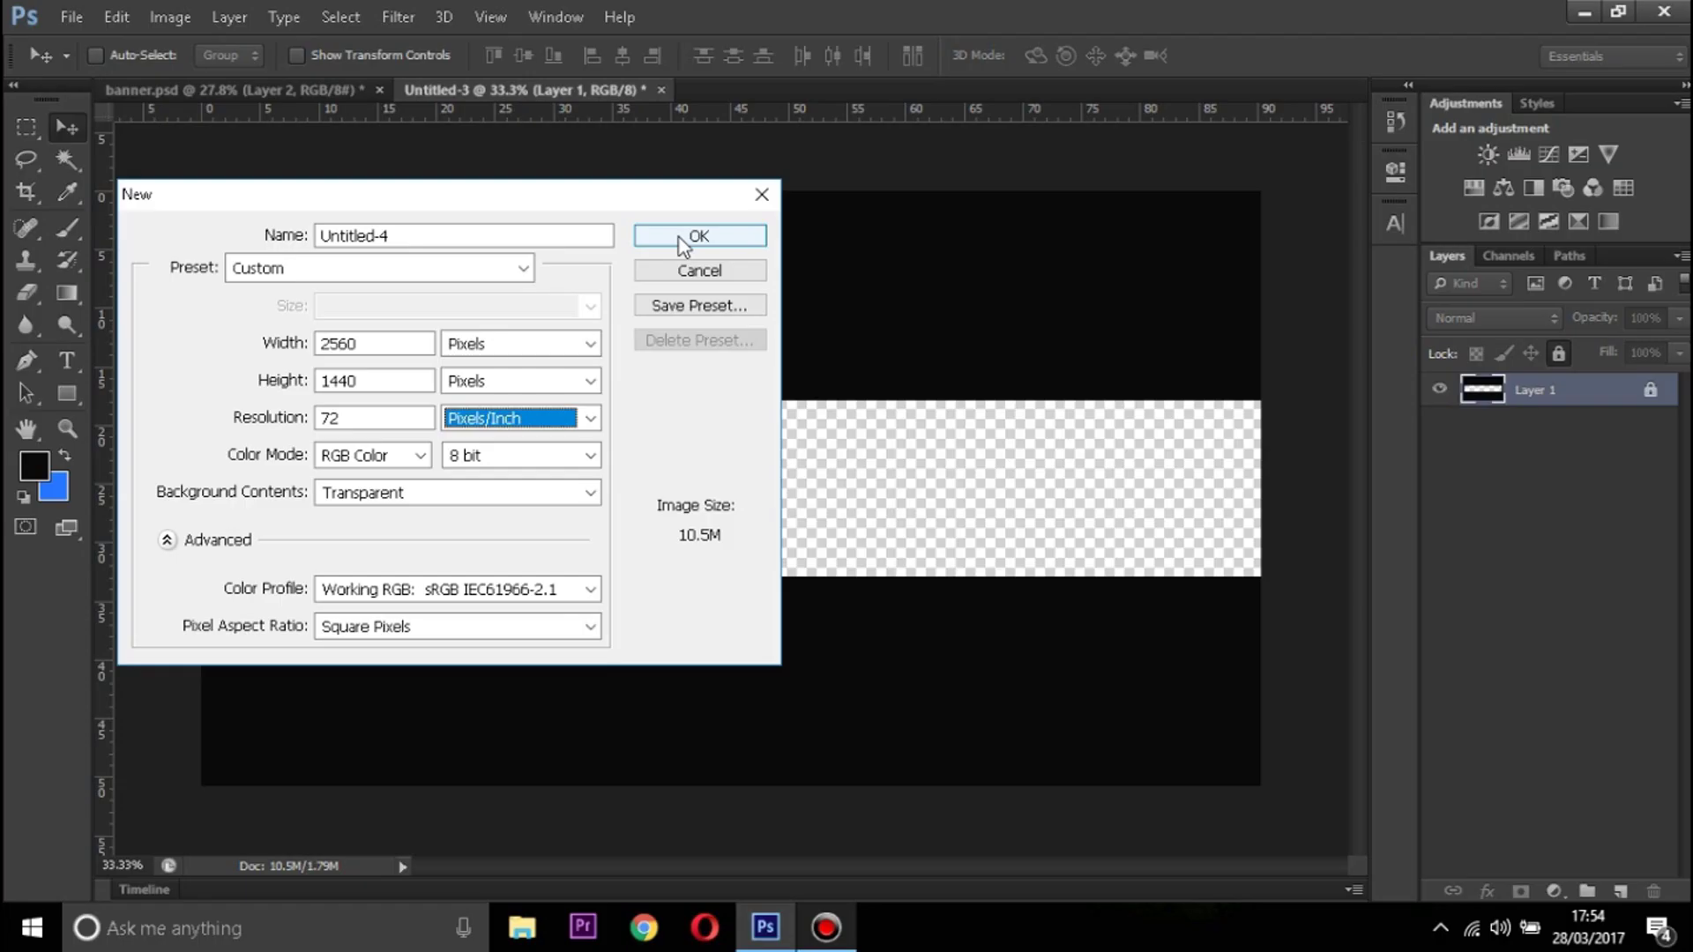
{"action": "left_click", "coordinate": [1305, 124]}
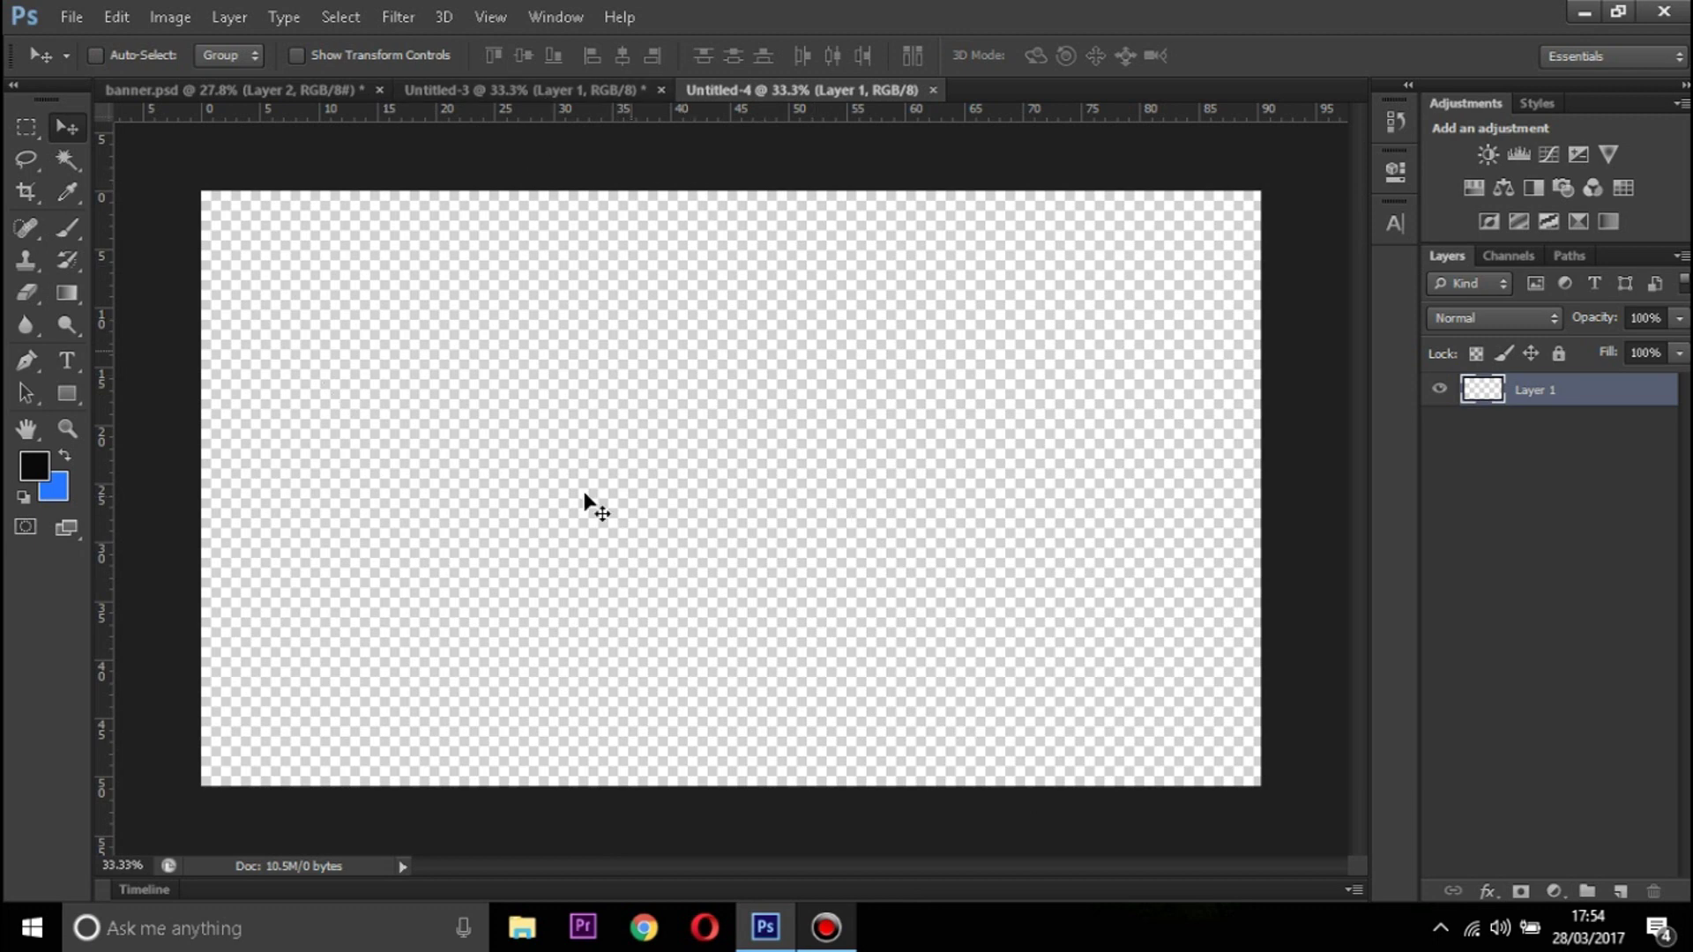
Close the blank Untitled-4 document to return to the Untitled-3 template
{"action": "key", "text": "ctrl+w"}
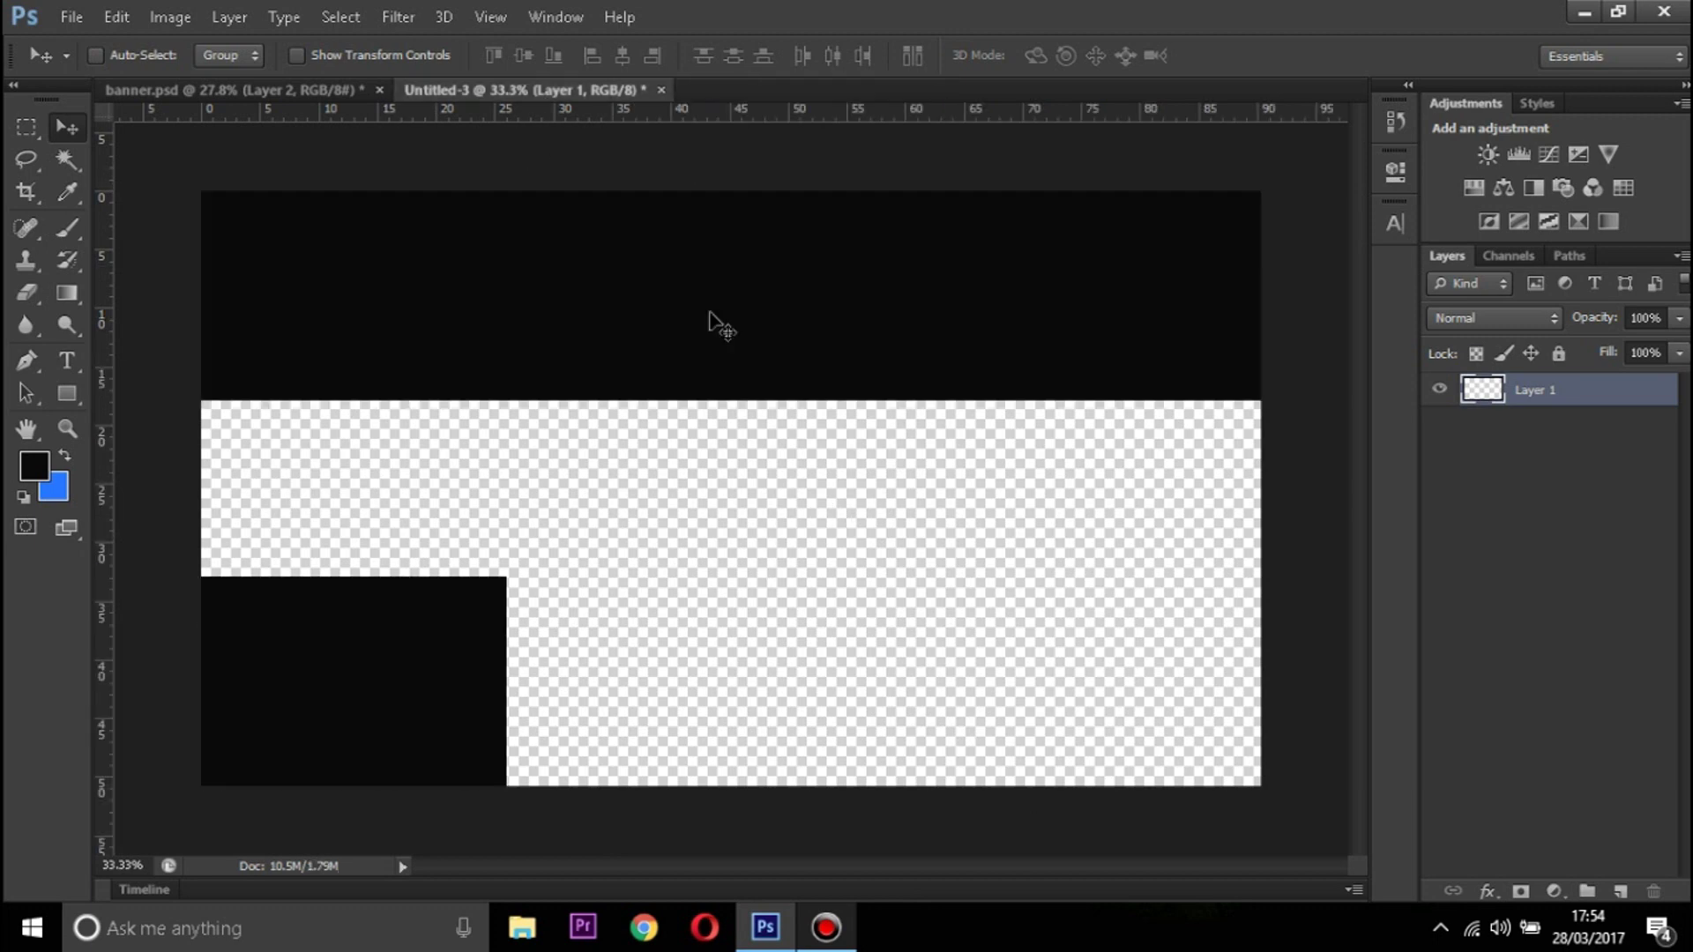
{"action": "key", "text": "ctrl+/"}
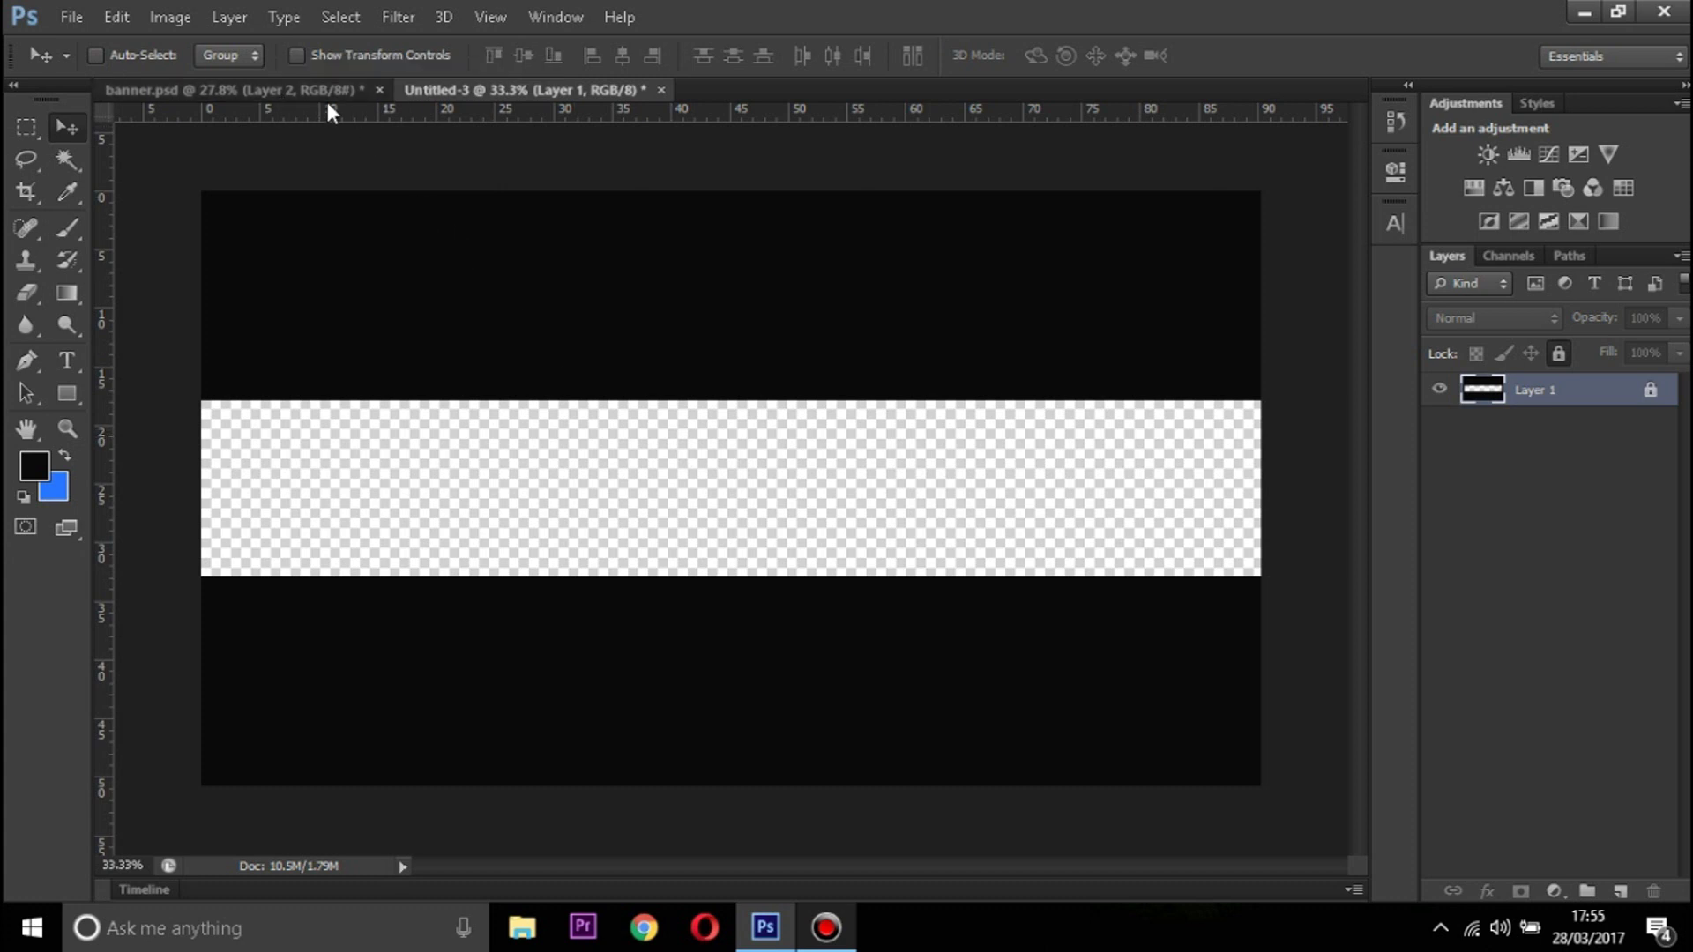
Copy the Reaper artwork from banner.psd into Untitled-3, scale it to about 138% and nudge it down
{"action": "left_click", "coordinate": [259, 91]}
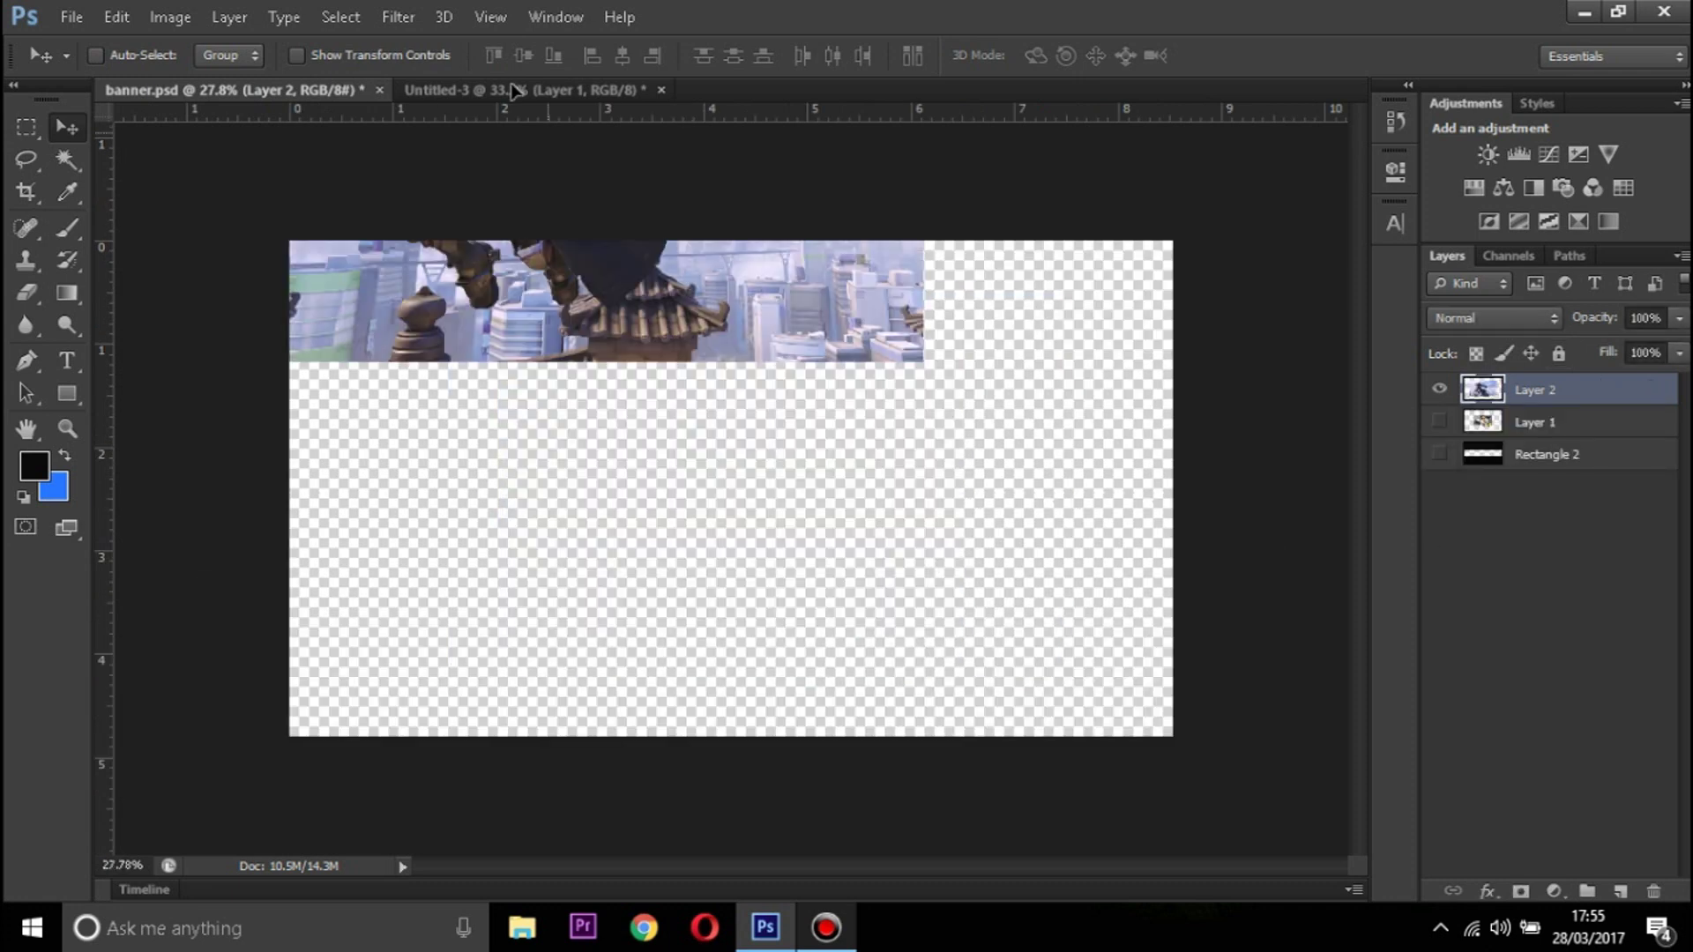
{"action": "left_click_drag", "start_coordinate": [518, 92], "coordinate": [551, 440]}
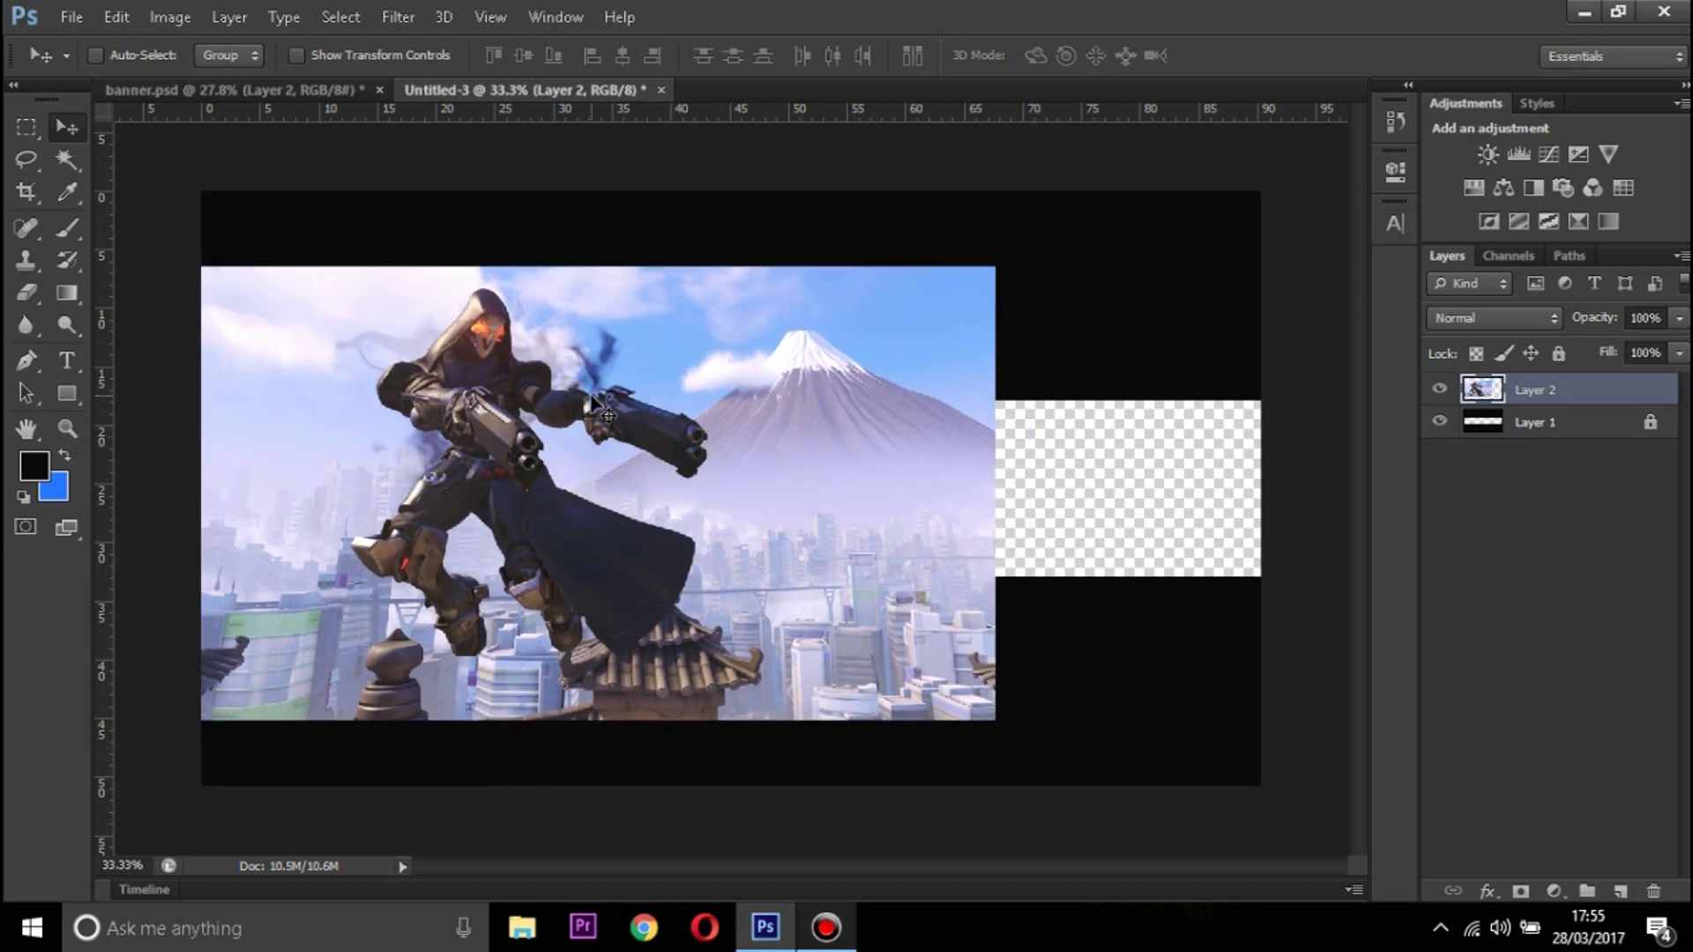
{"action": "key", "text": "ctrl+t"}
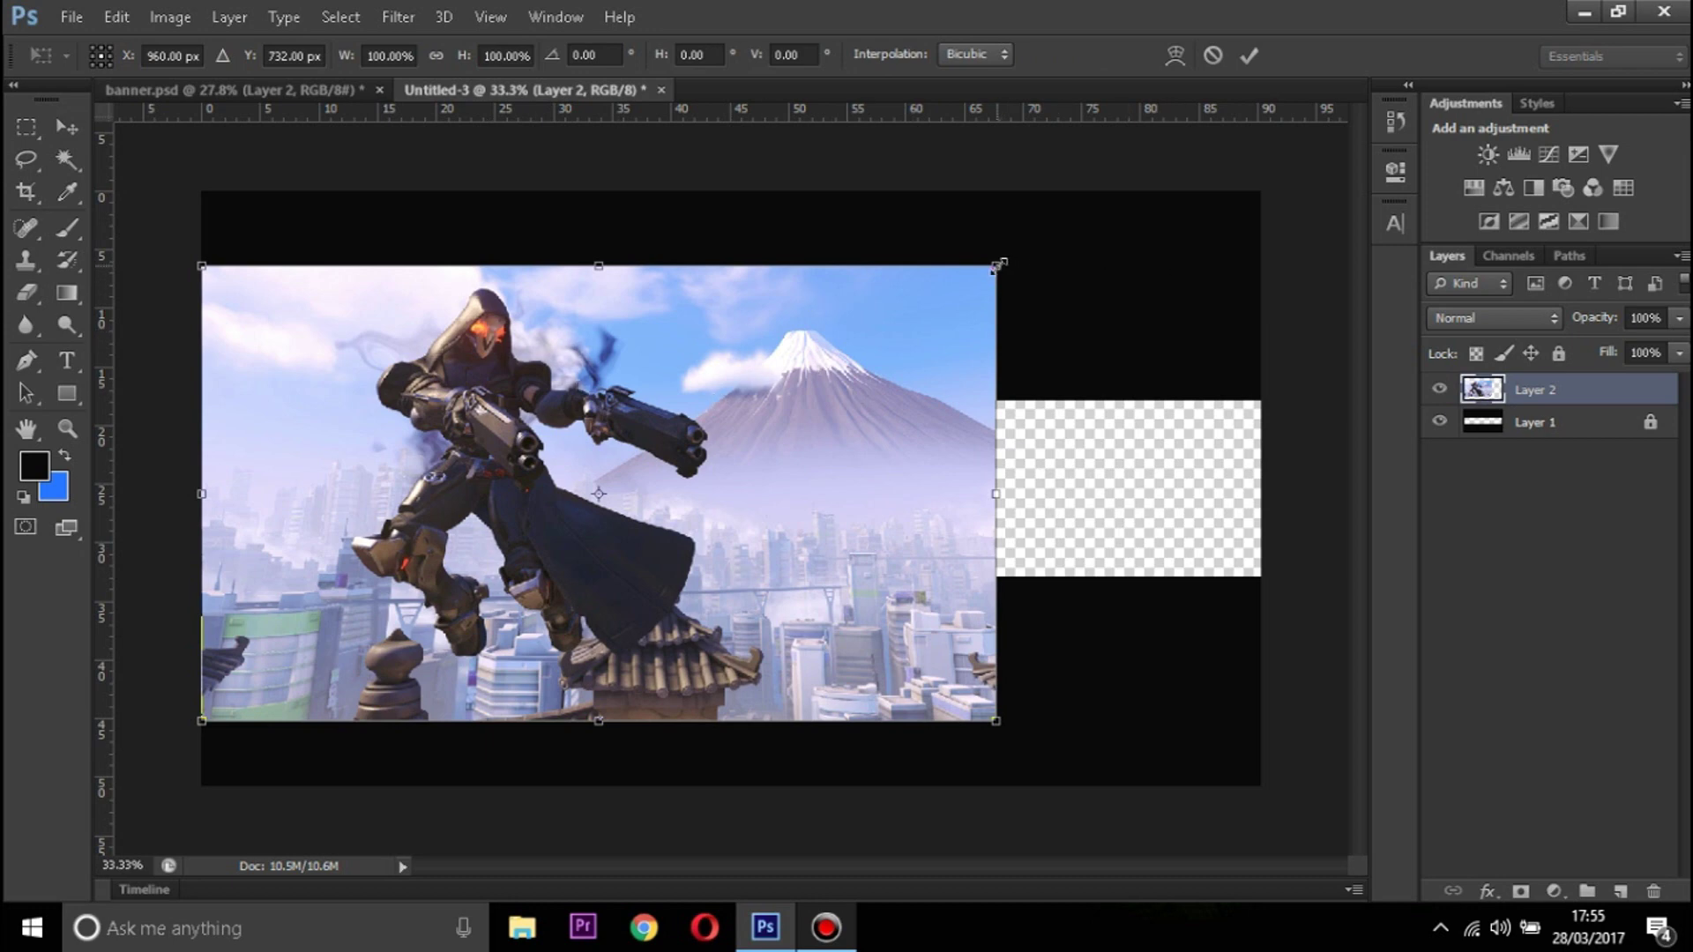
{"action": "left_click_drag", "start_coordinate": [997, 265], "coordinate": [1305, 123]}
{"action": "left_click", "coordinate": [1248, 55]}
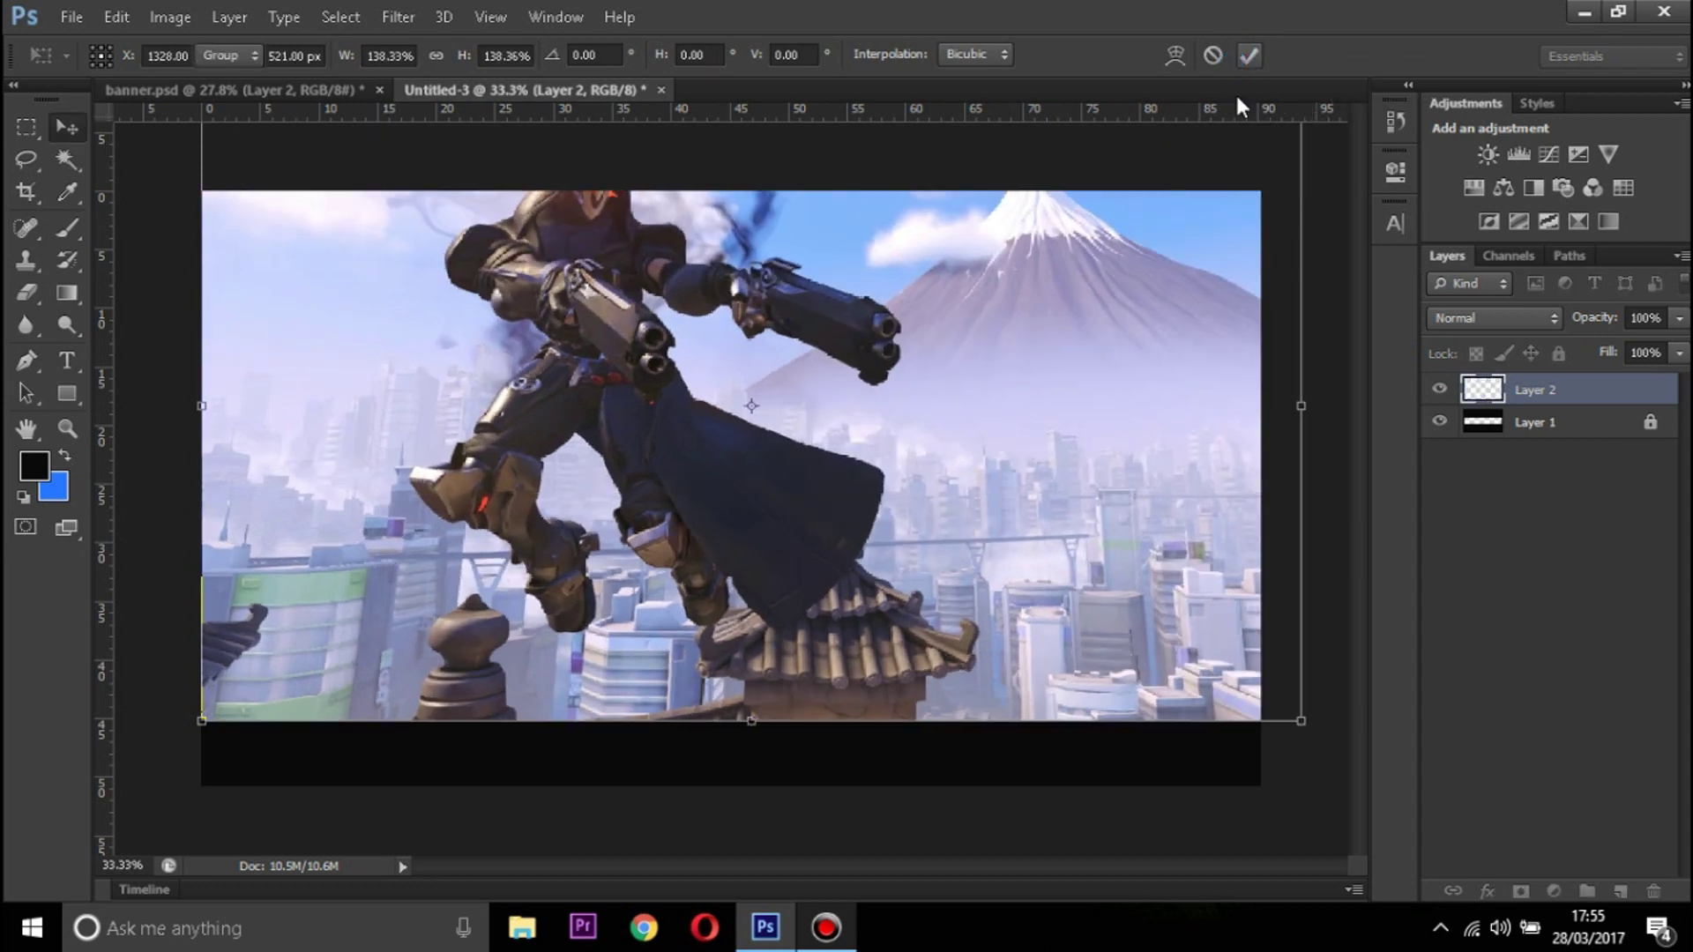
{"action": "left_click_drag", "start_coordinate": [756, 306], "coordinate": [695, 392]}
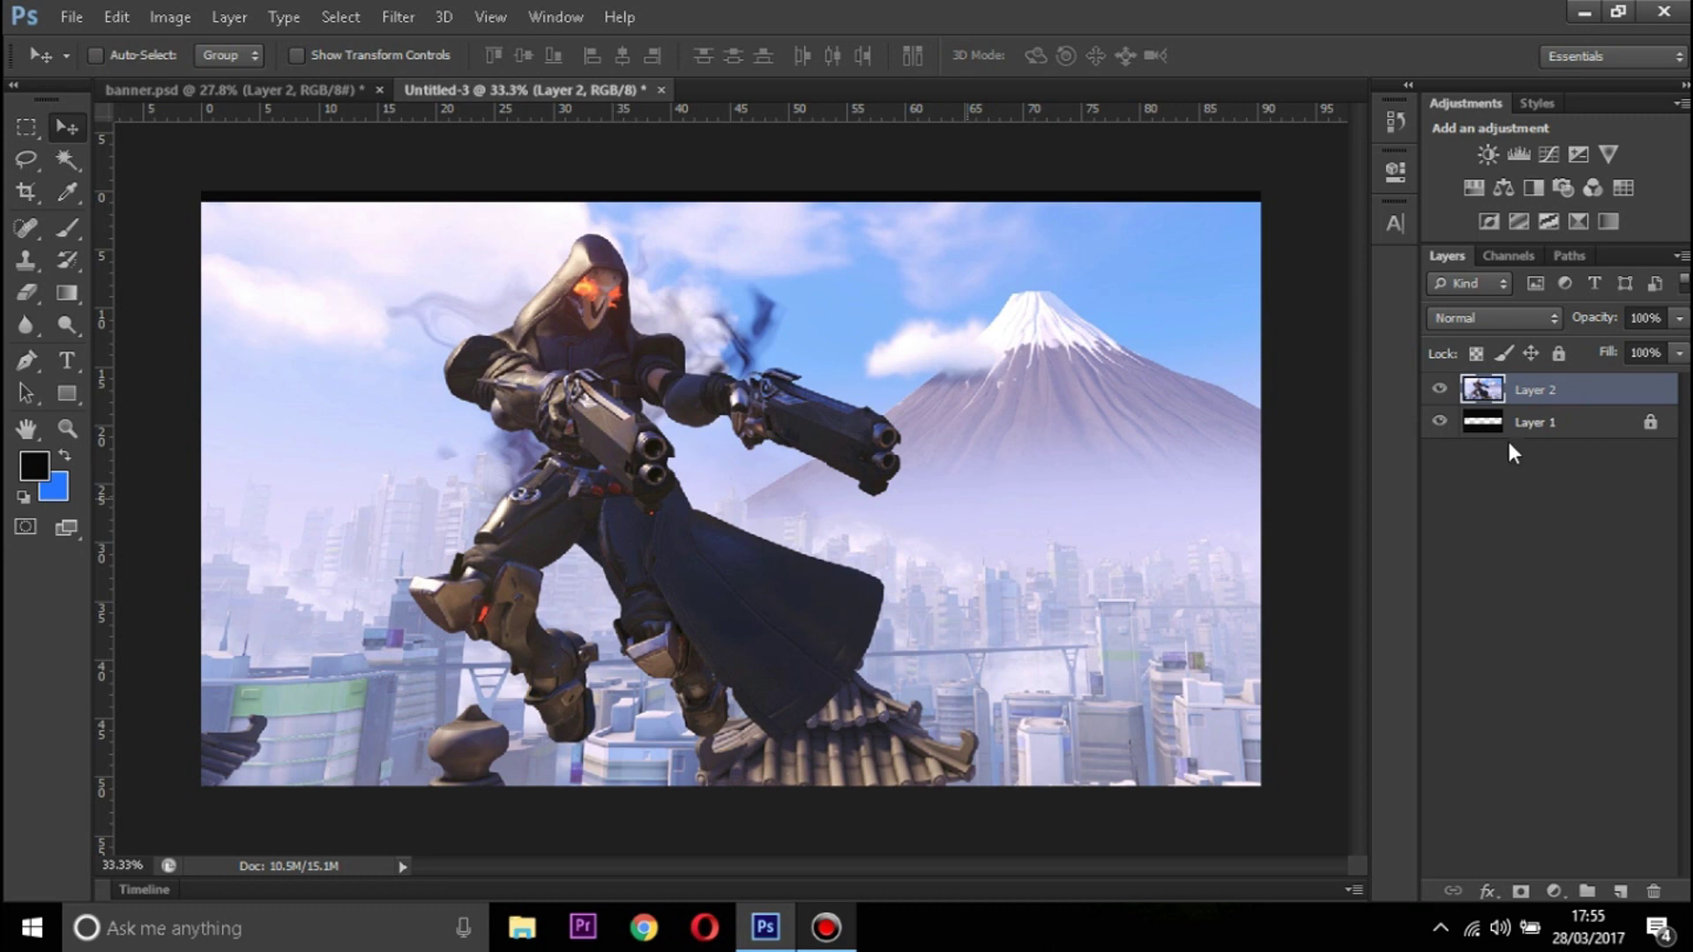
Move Layer 2 below Layer 1 and shift it down so Reaper's head shows in the strip
{"action": "left_click_drag", "start_coordinate": [1541, 391], "coordinate": [1548, 485]}
{"action": "left_click", "coordinate": [1543, 388]}
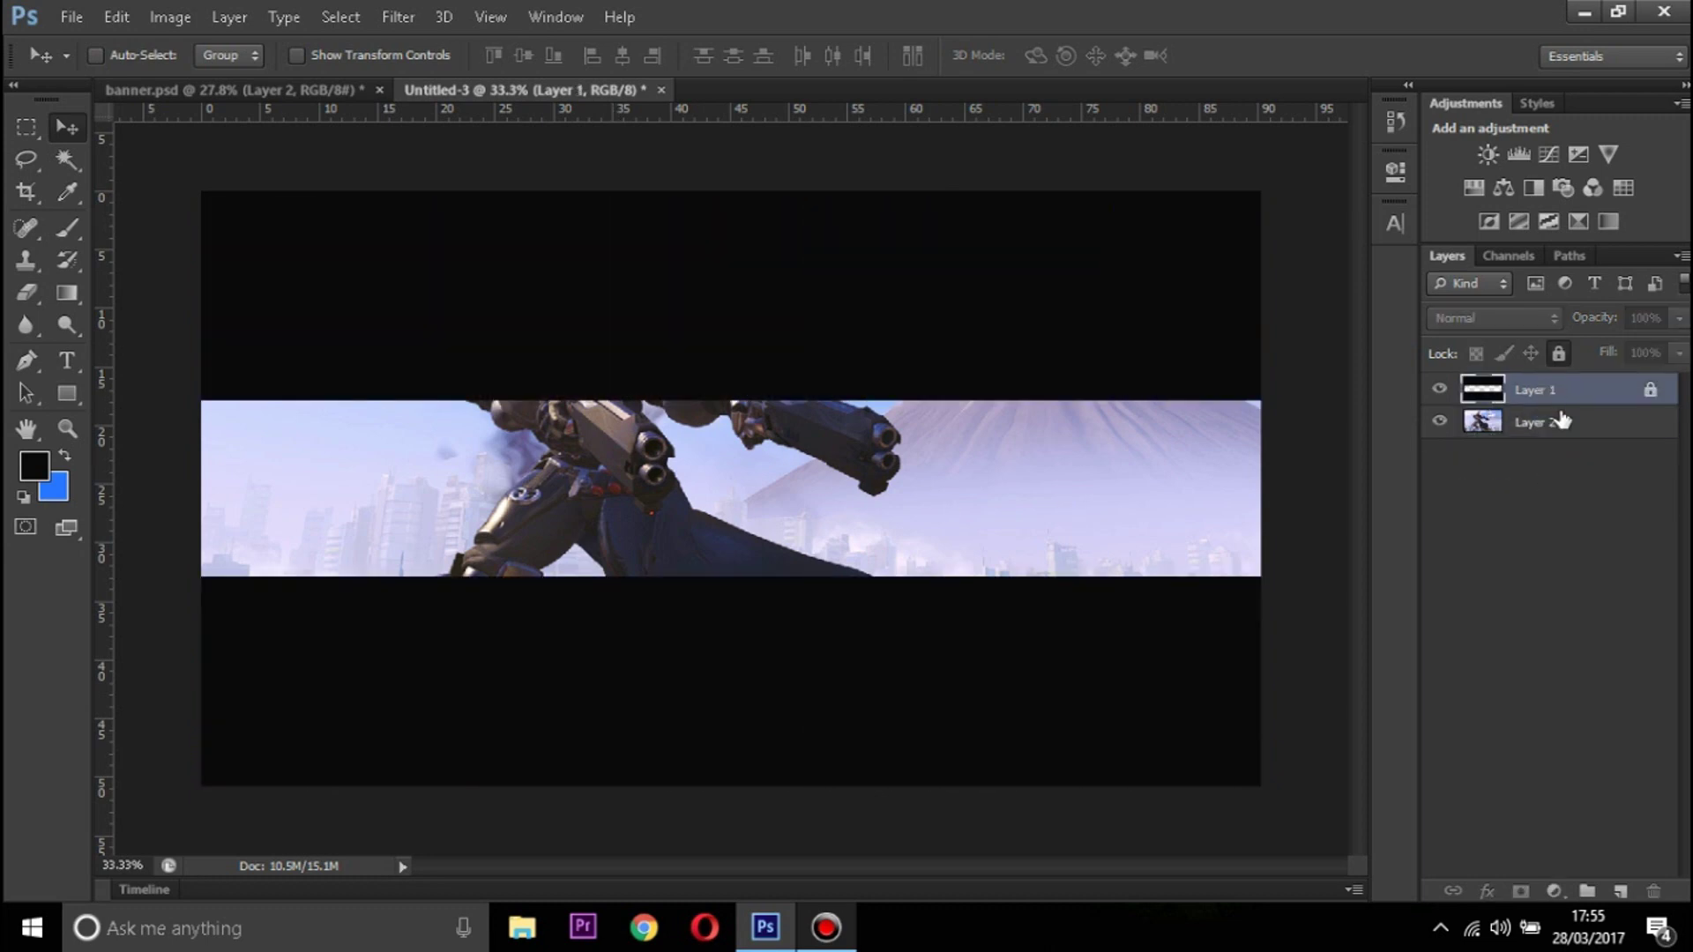
{"action": "left_click", "coordinate": [1547, 423]}
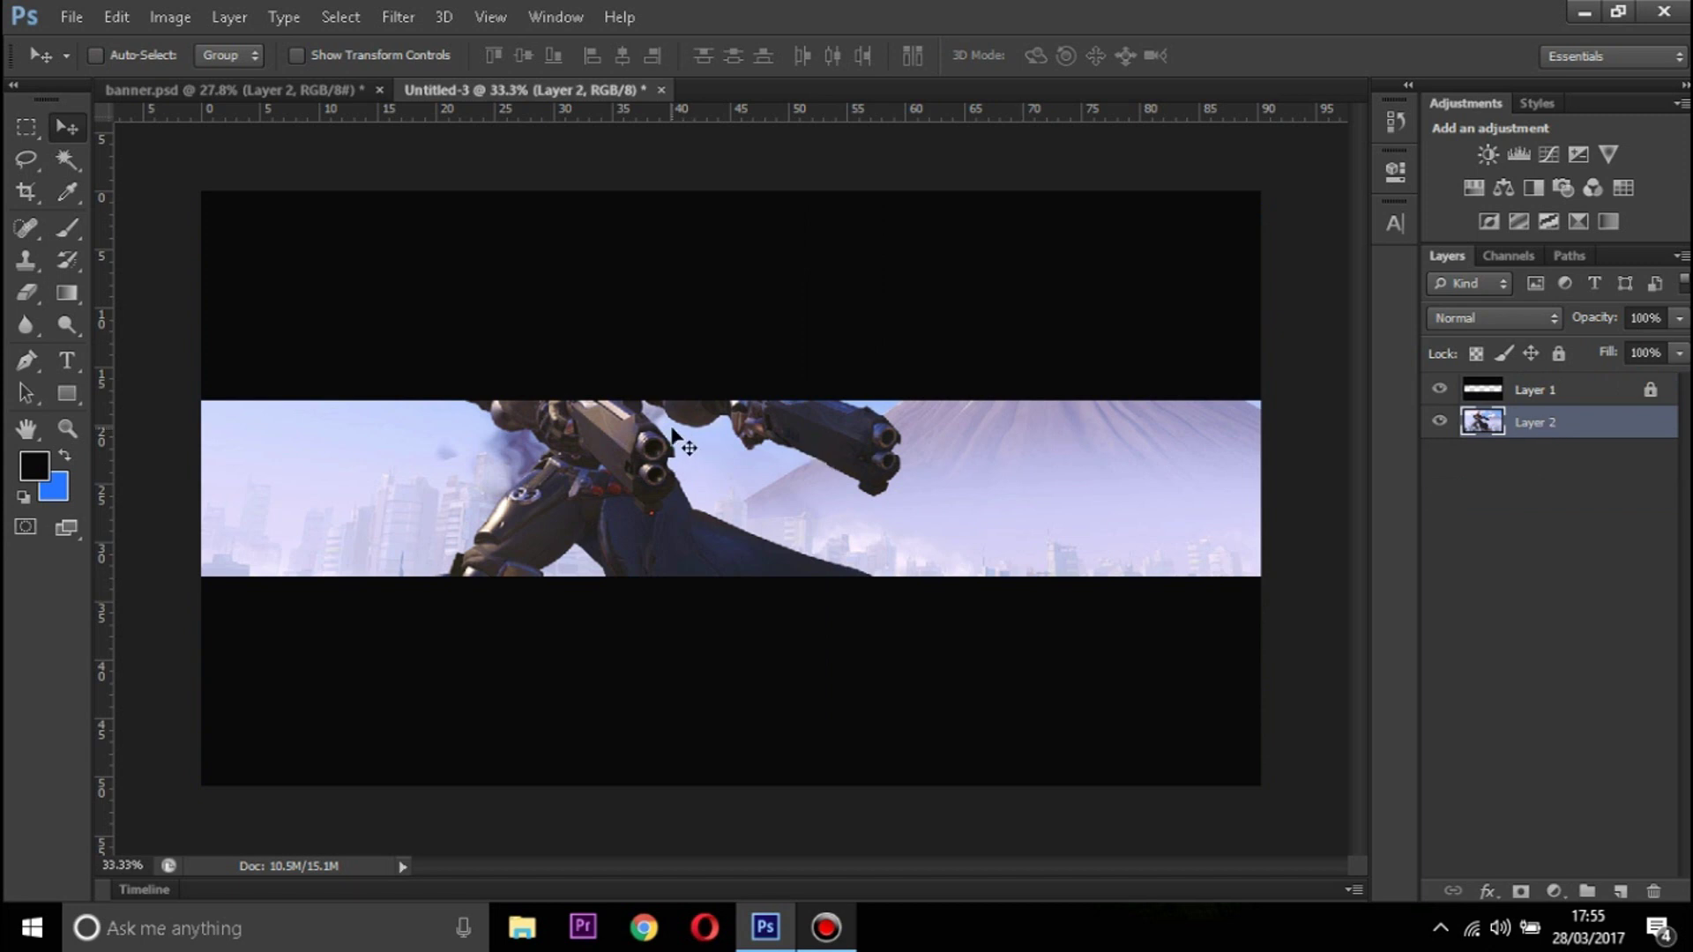
{"action": "left_click_drag", "start_coordinate": [615, 414], "coordinate": [525, 575]}
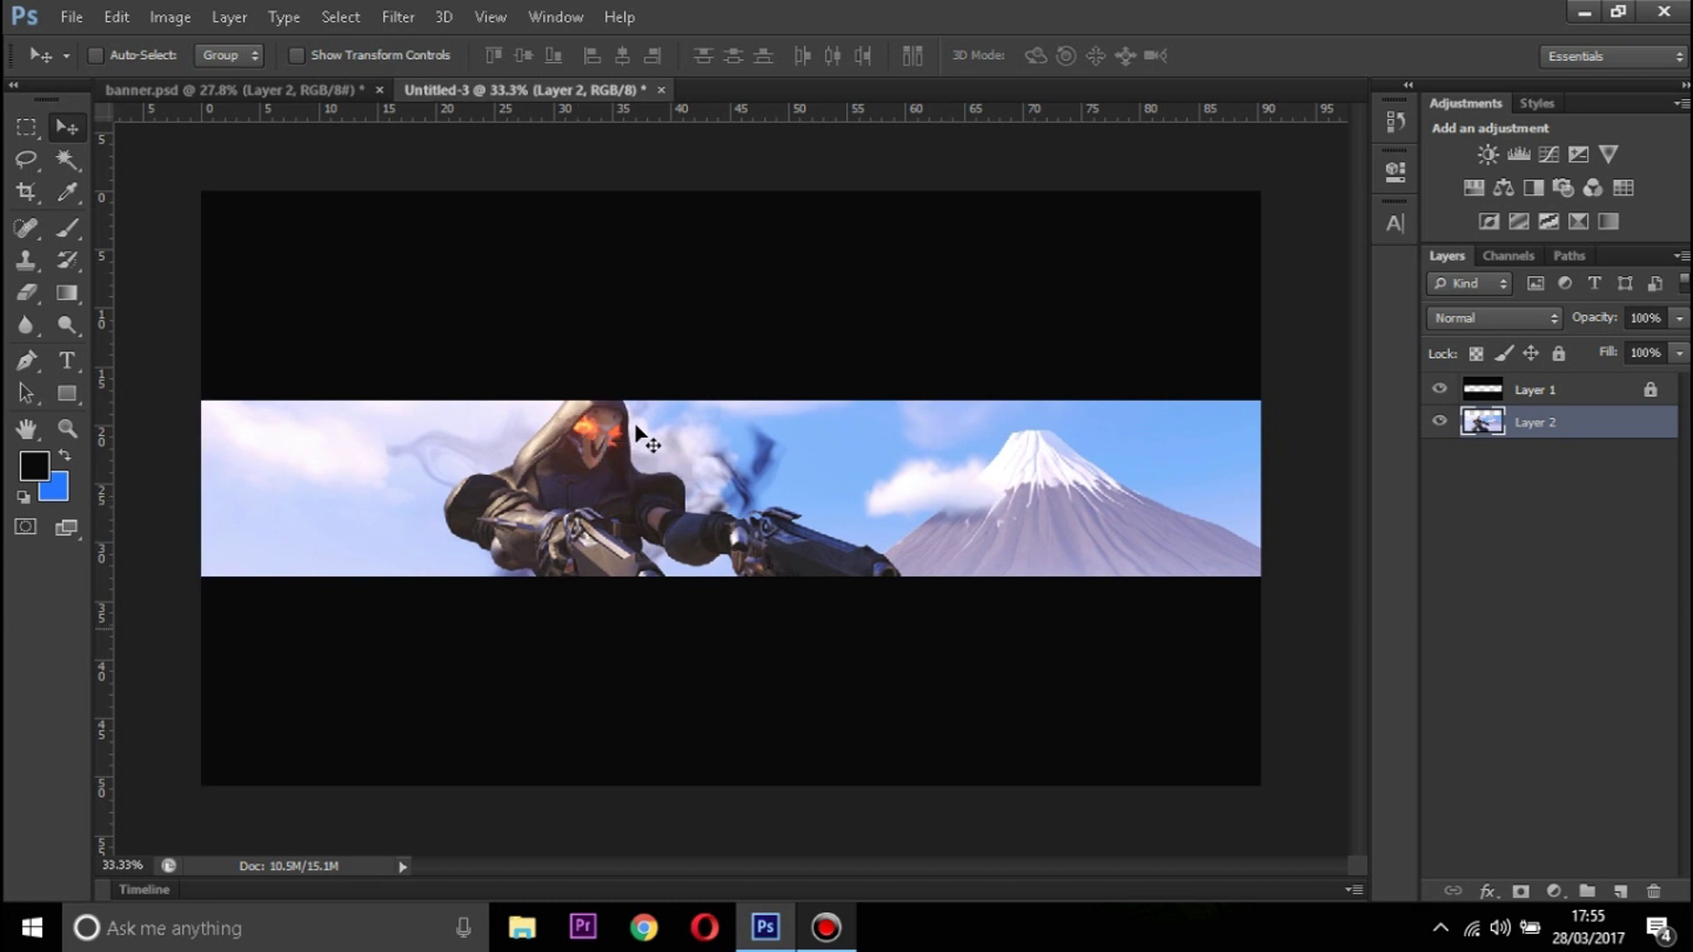
Add a Gradient Map, apply the Custom preset and set its dark stop to 27272f
{"action": "left_click", "coordinate": [1614, 225]}
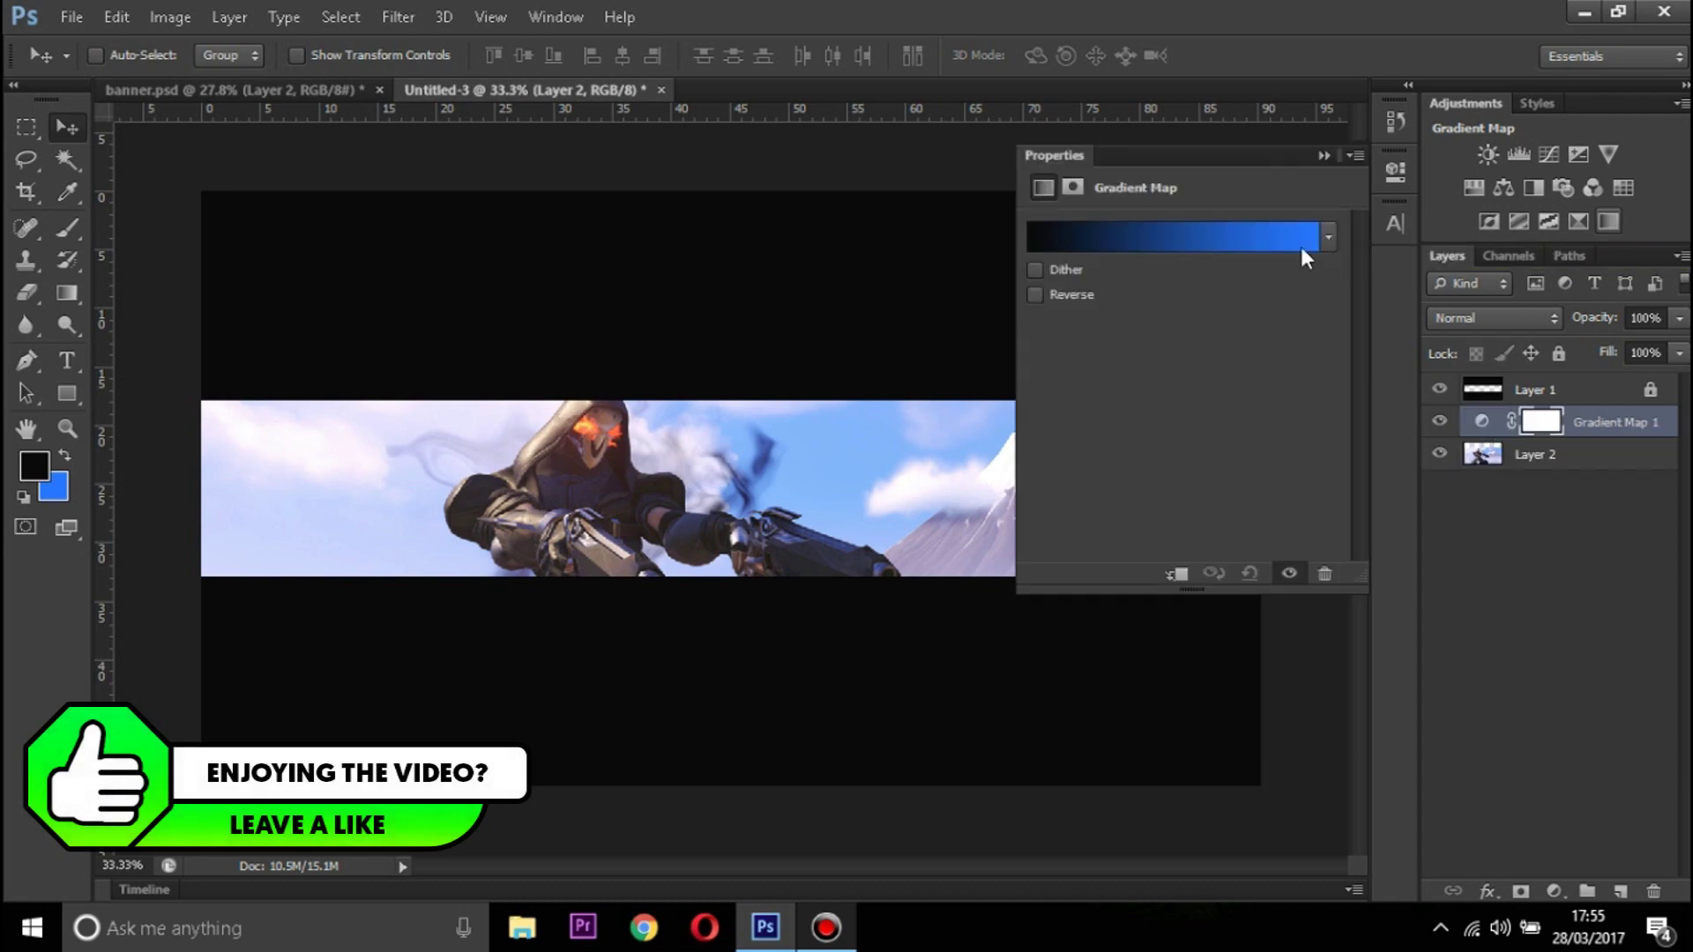
{"action": "left_click", "coordinate": [1234, 238]}
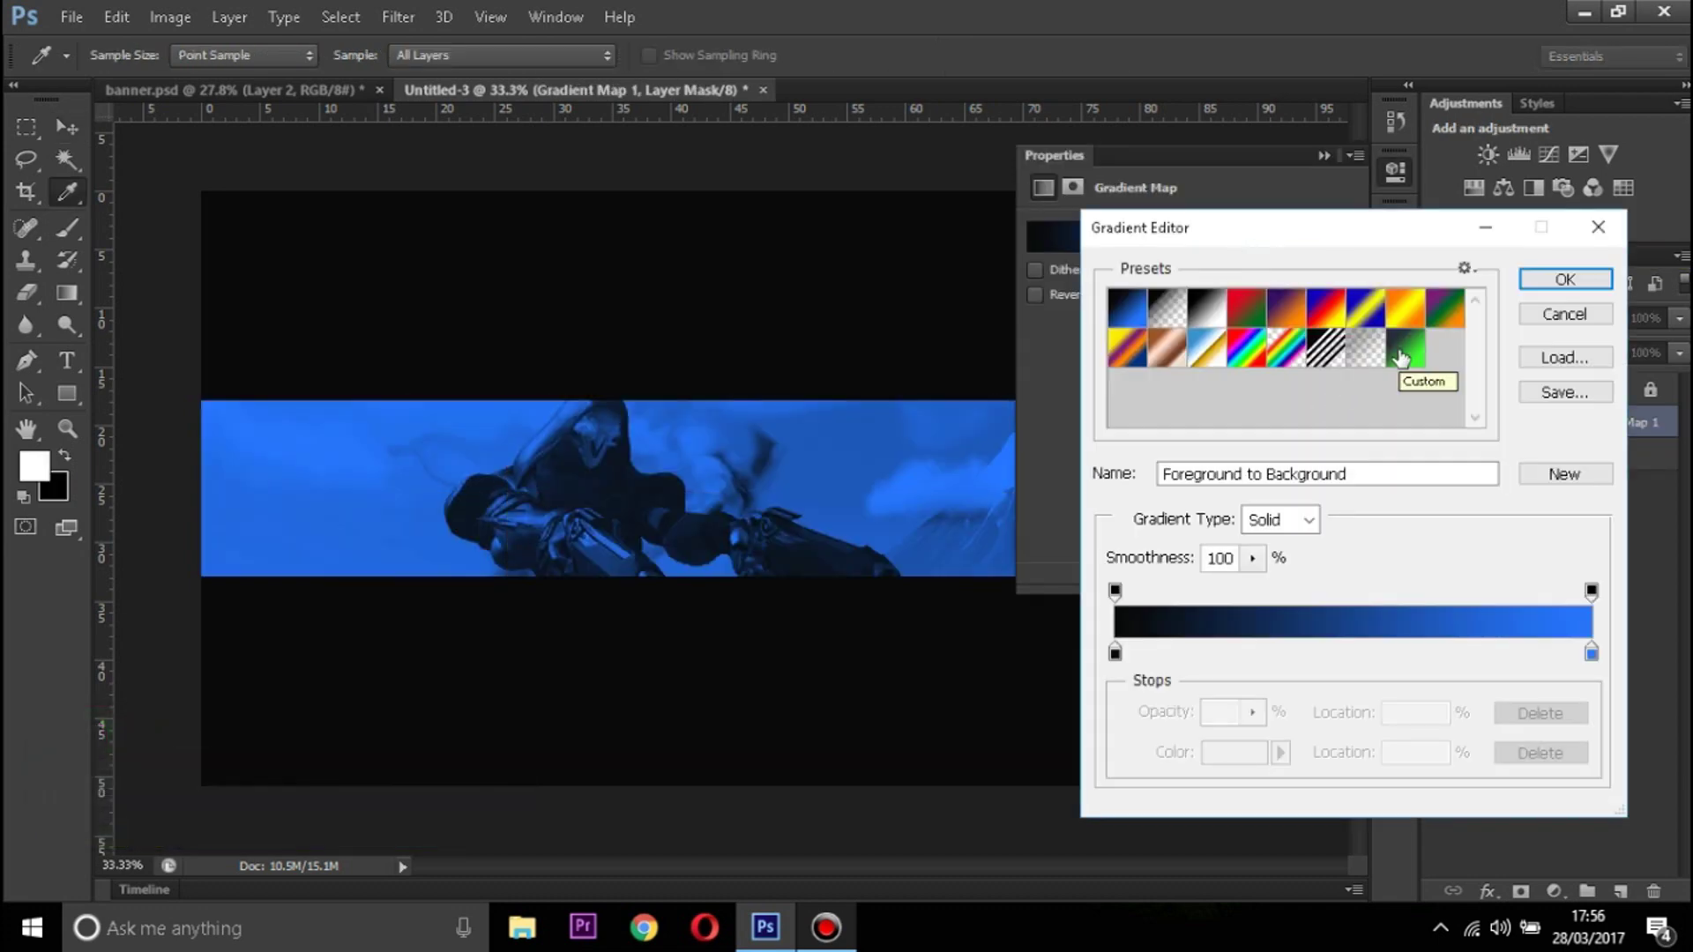
{"action": "left_click", "coordinate": [1402, 357]}
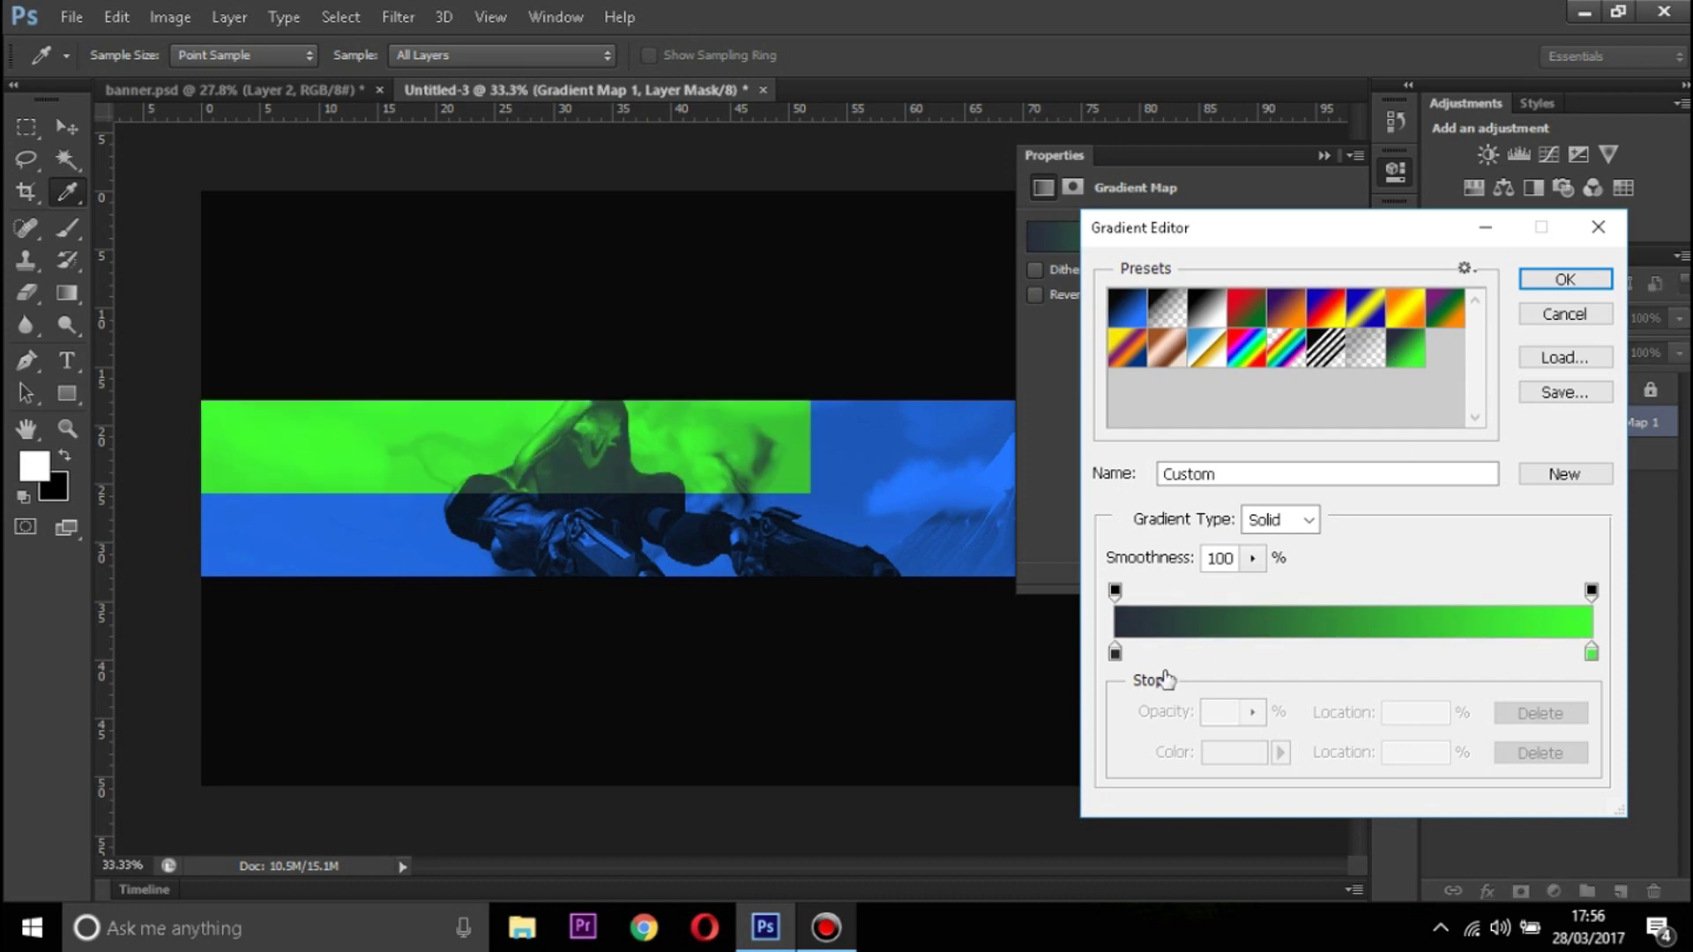
{"action": "left_click", "coordinate": [1116, 654]}
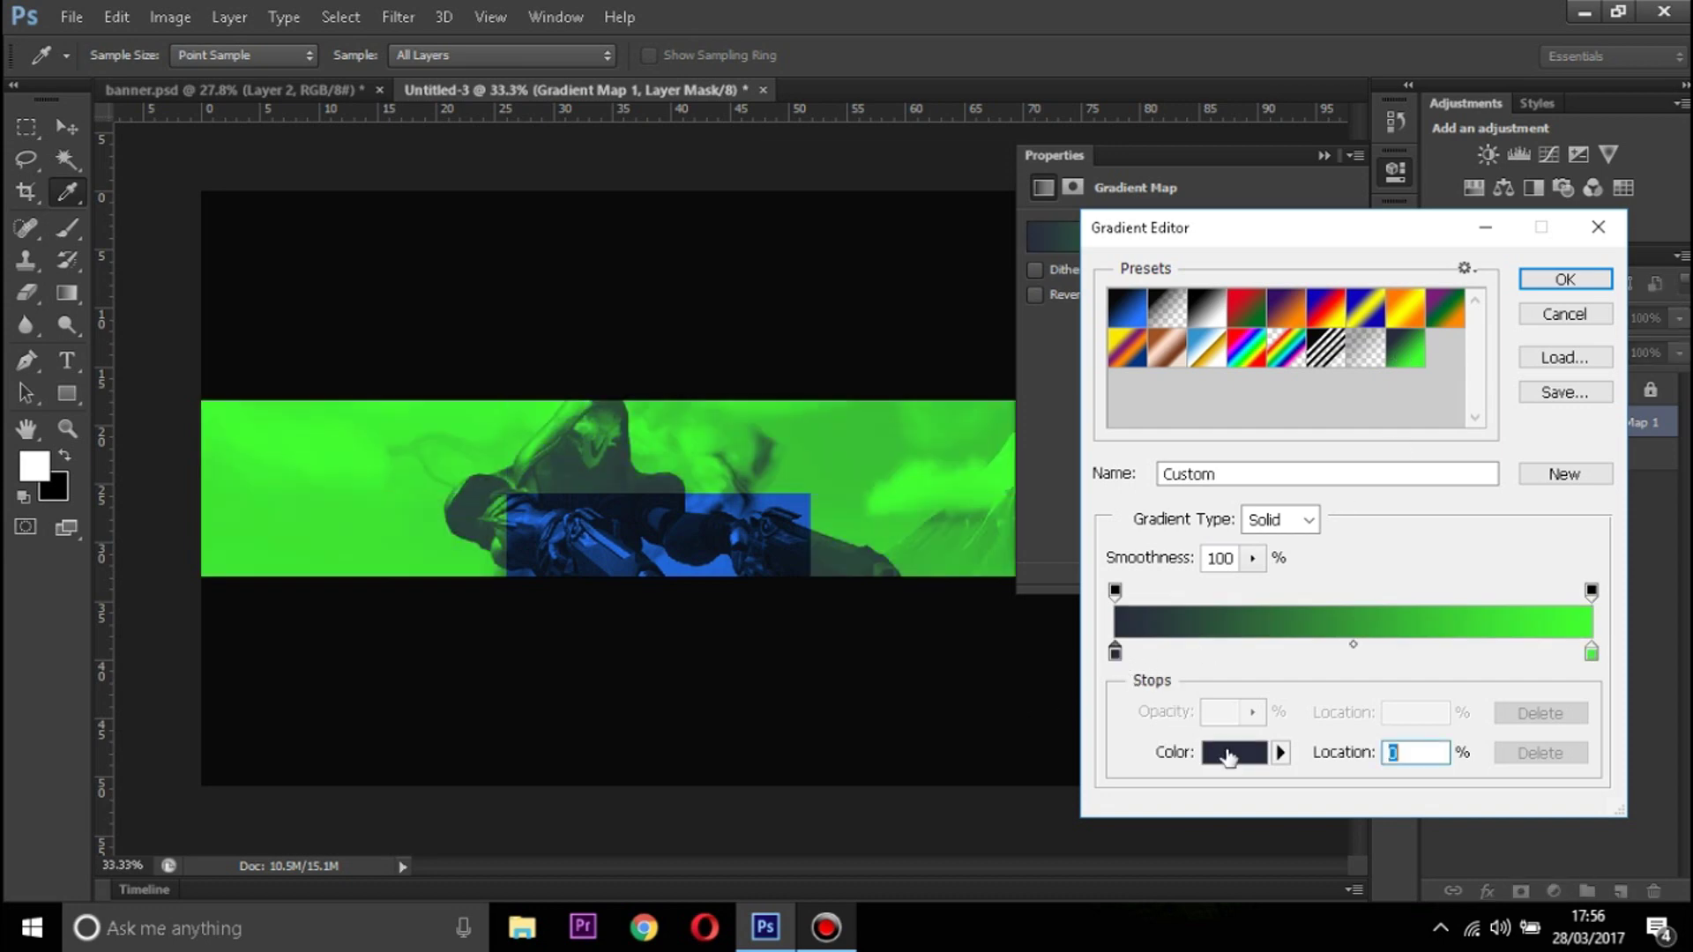
{"action": "left_click", "coordinate": [1231, 754]}
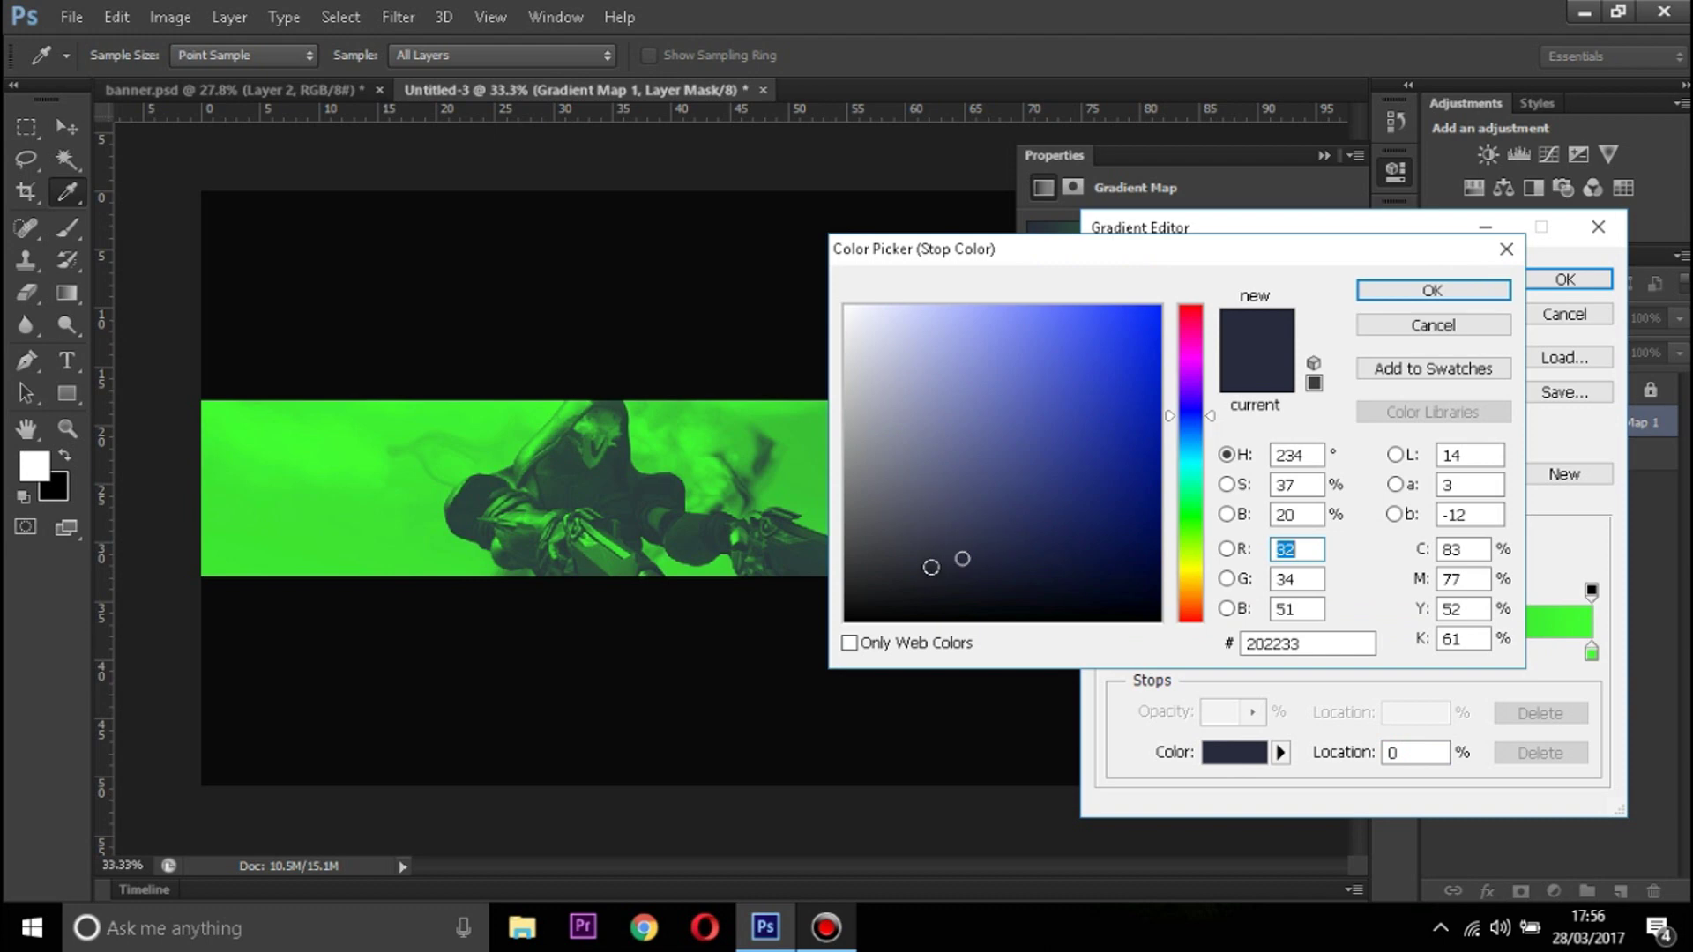
{"action": "left_click", "coordinate": [930, 567]}
{"action": "left_click_drag", "start_coordinate": [906, 577], "coordinate": [824, 615]}
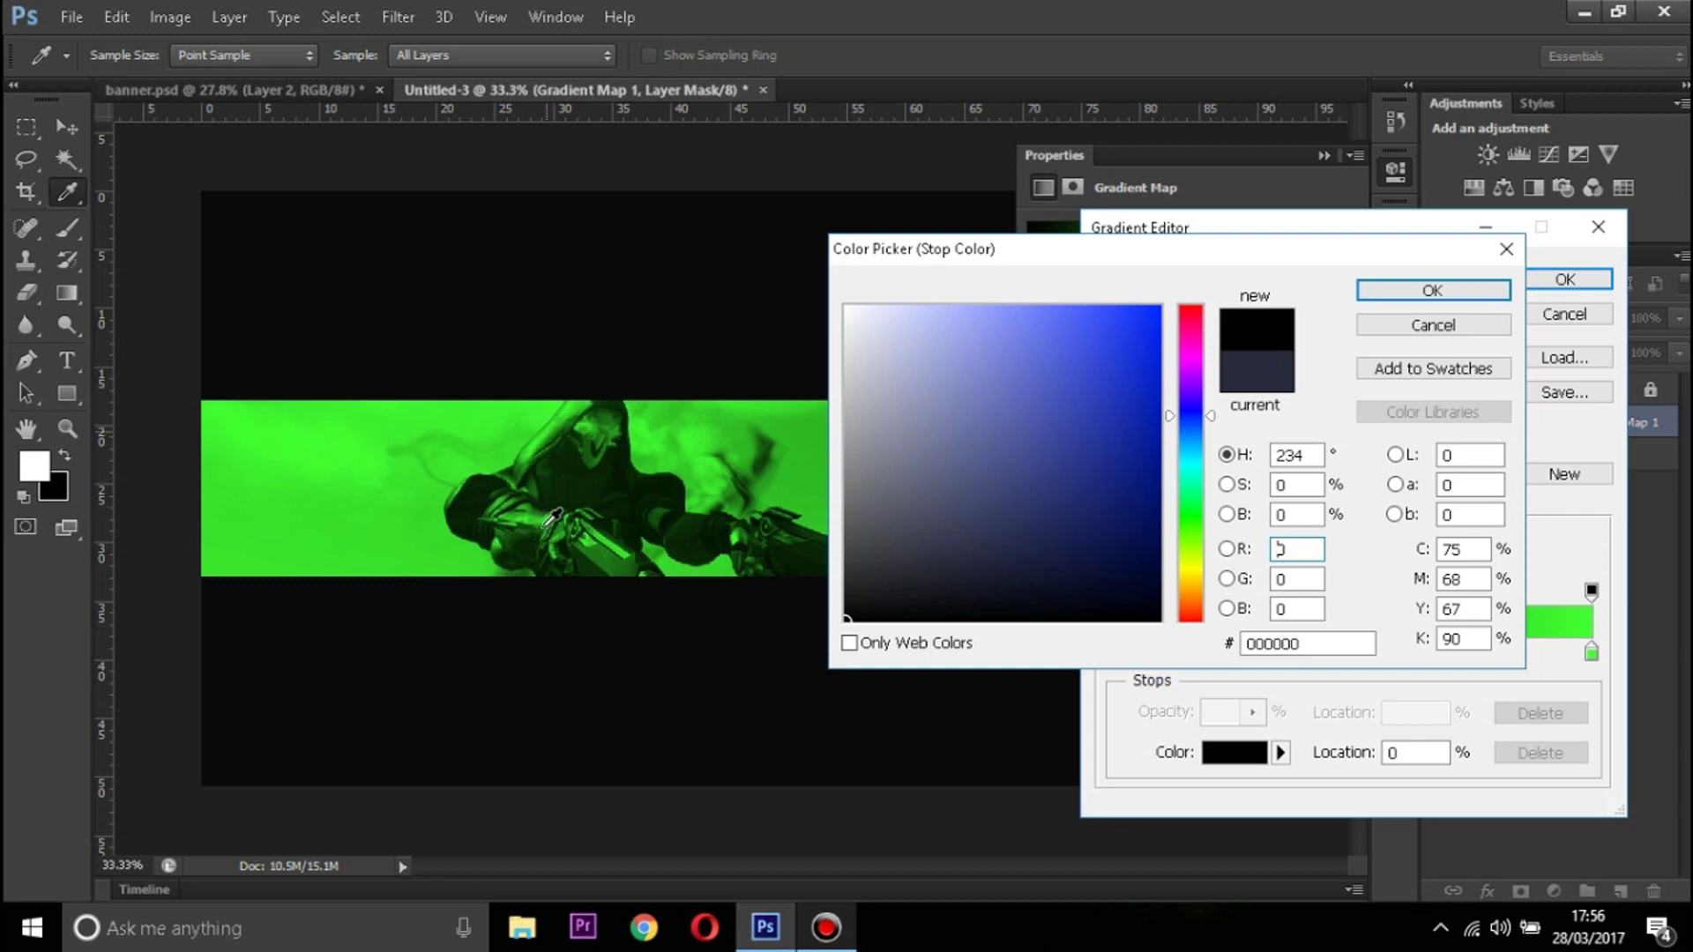
{"action": "left_click", "coordinate": [901, 566]}
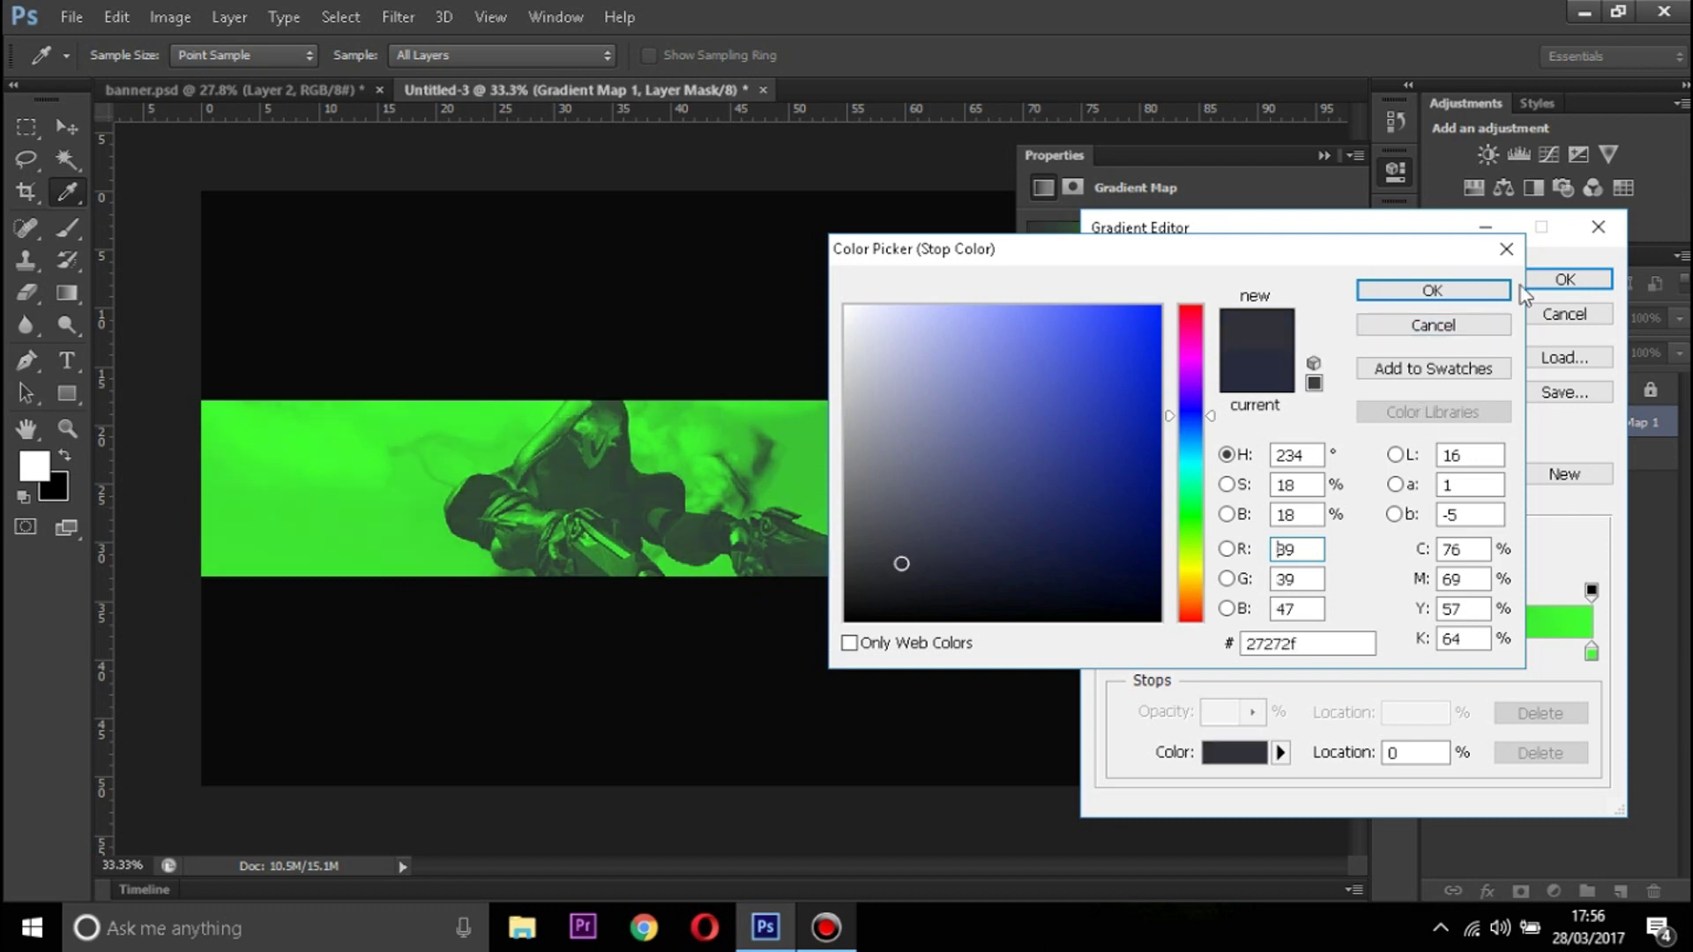
{"action": "left_click", "coordinate": [1474, 291]}
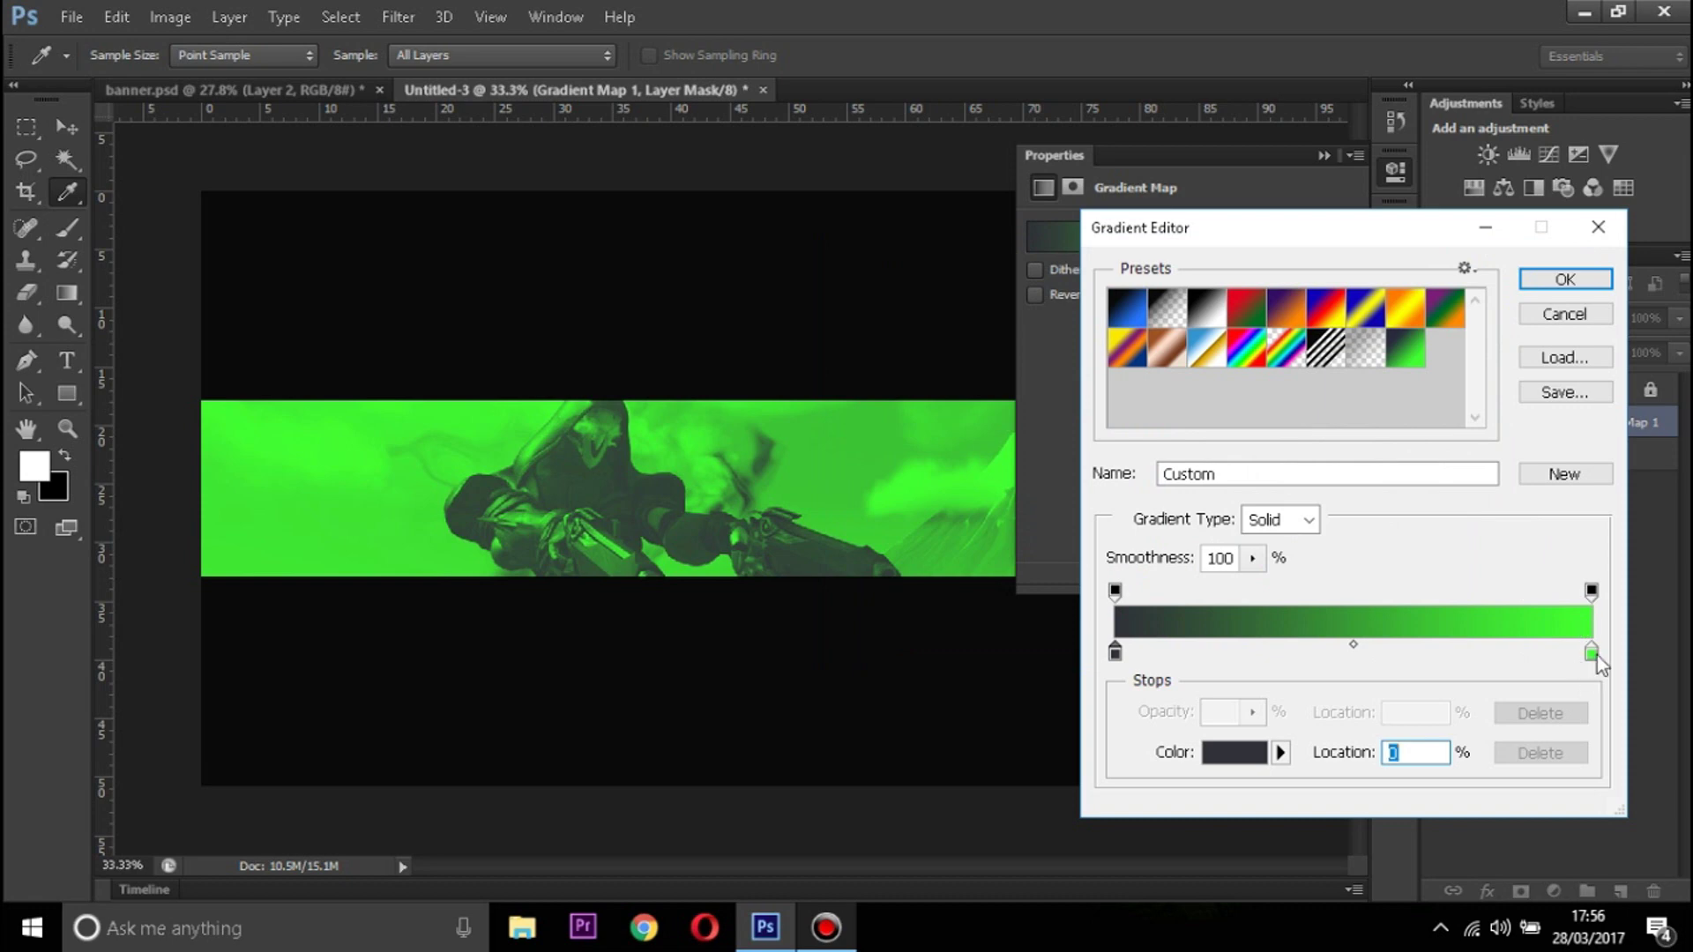
Set the gradient's end stop to pure red ff0000, accept it and collapse Properties
{"action": "left_click", "coordinate": [1592, 655]}
{"action": "left_click", "coordinate": [1245, 758]}
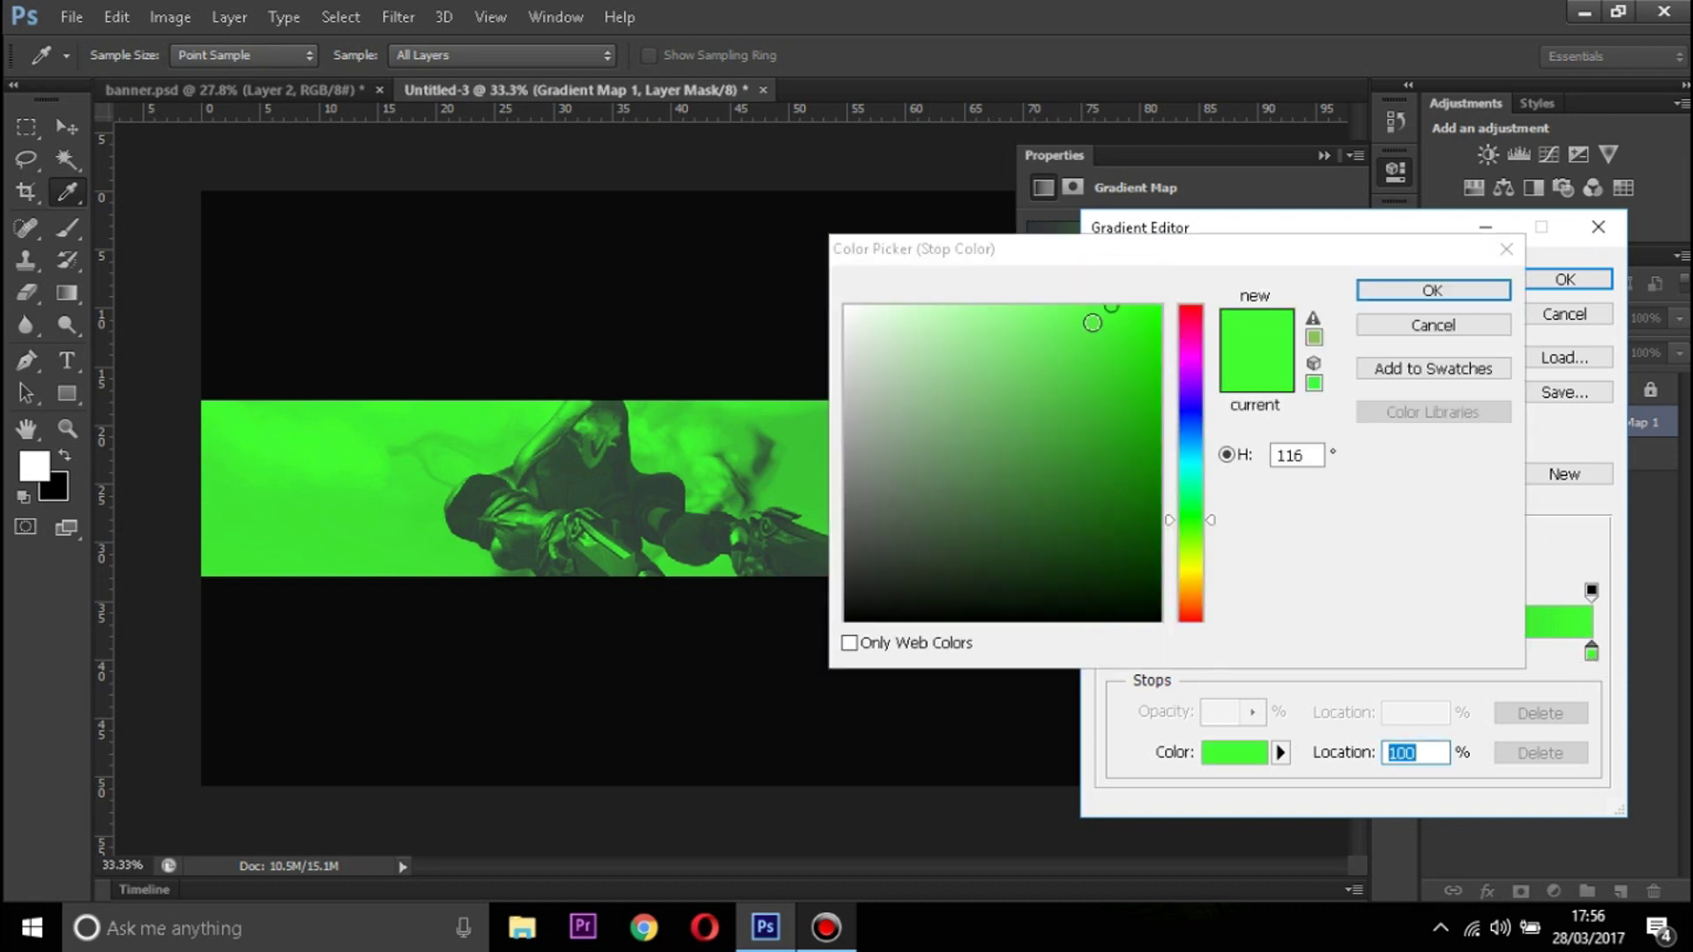
{"action": "left_click", "coordinate": [1198, 452]}
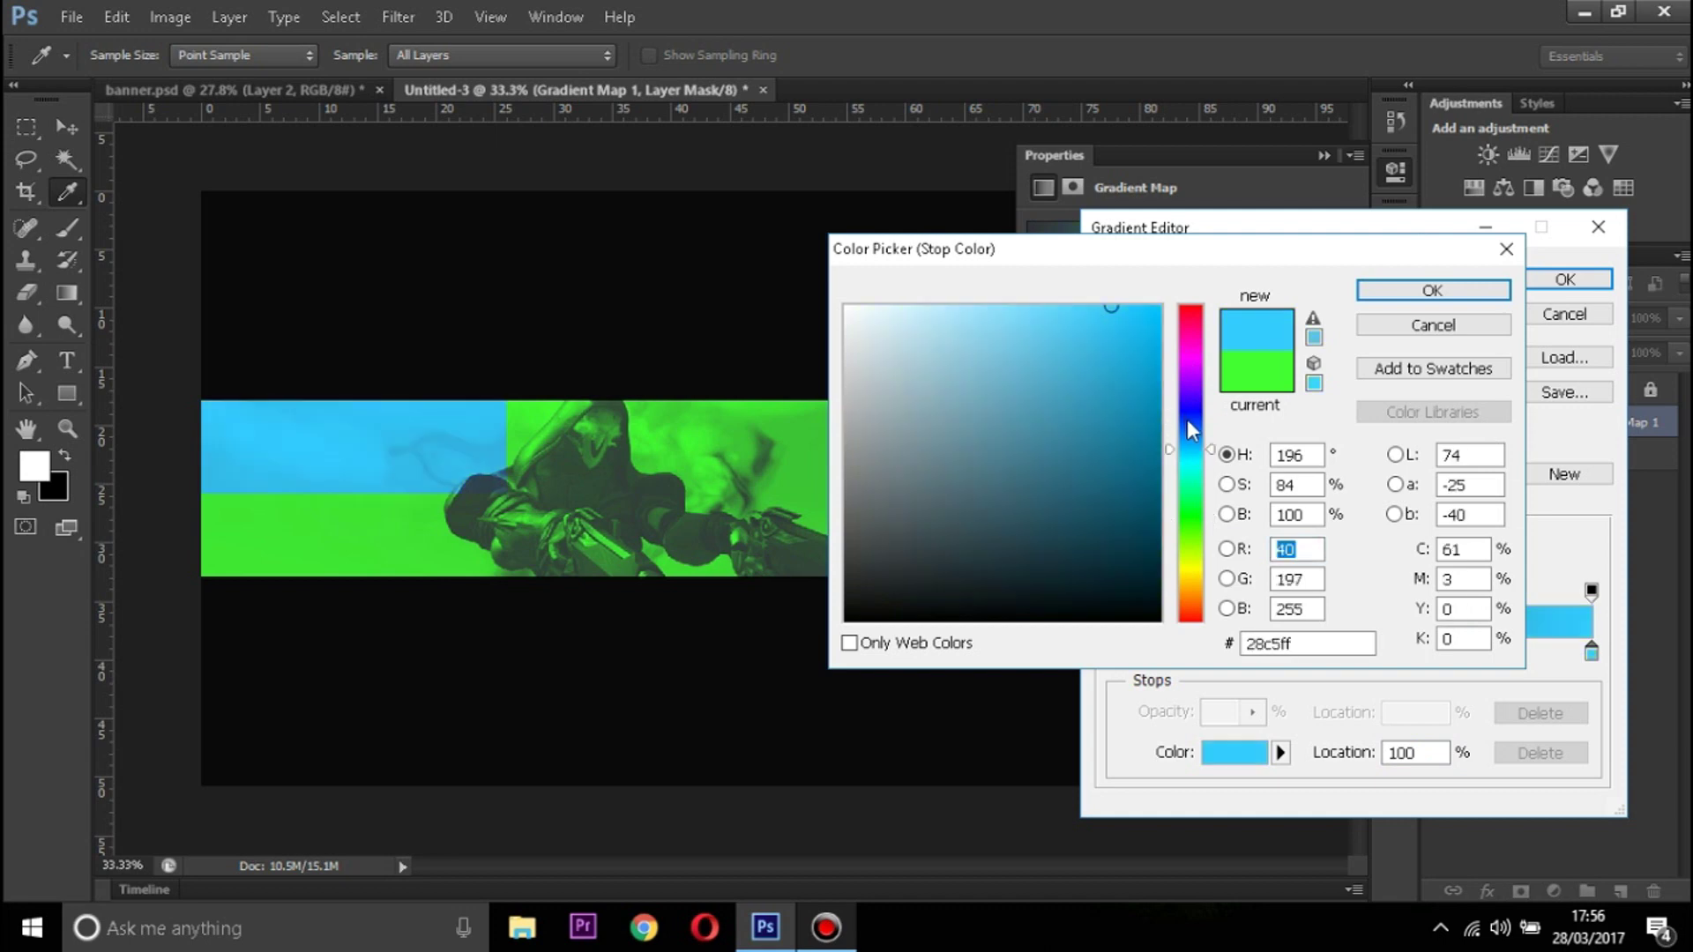
{"action": "left_click", "coordinate": [1187, 419]}
{"action": "left_click_drag", "start_coordinate": [1144, 322], "coordinate": [1162, 305]}
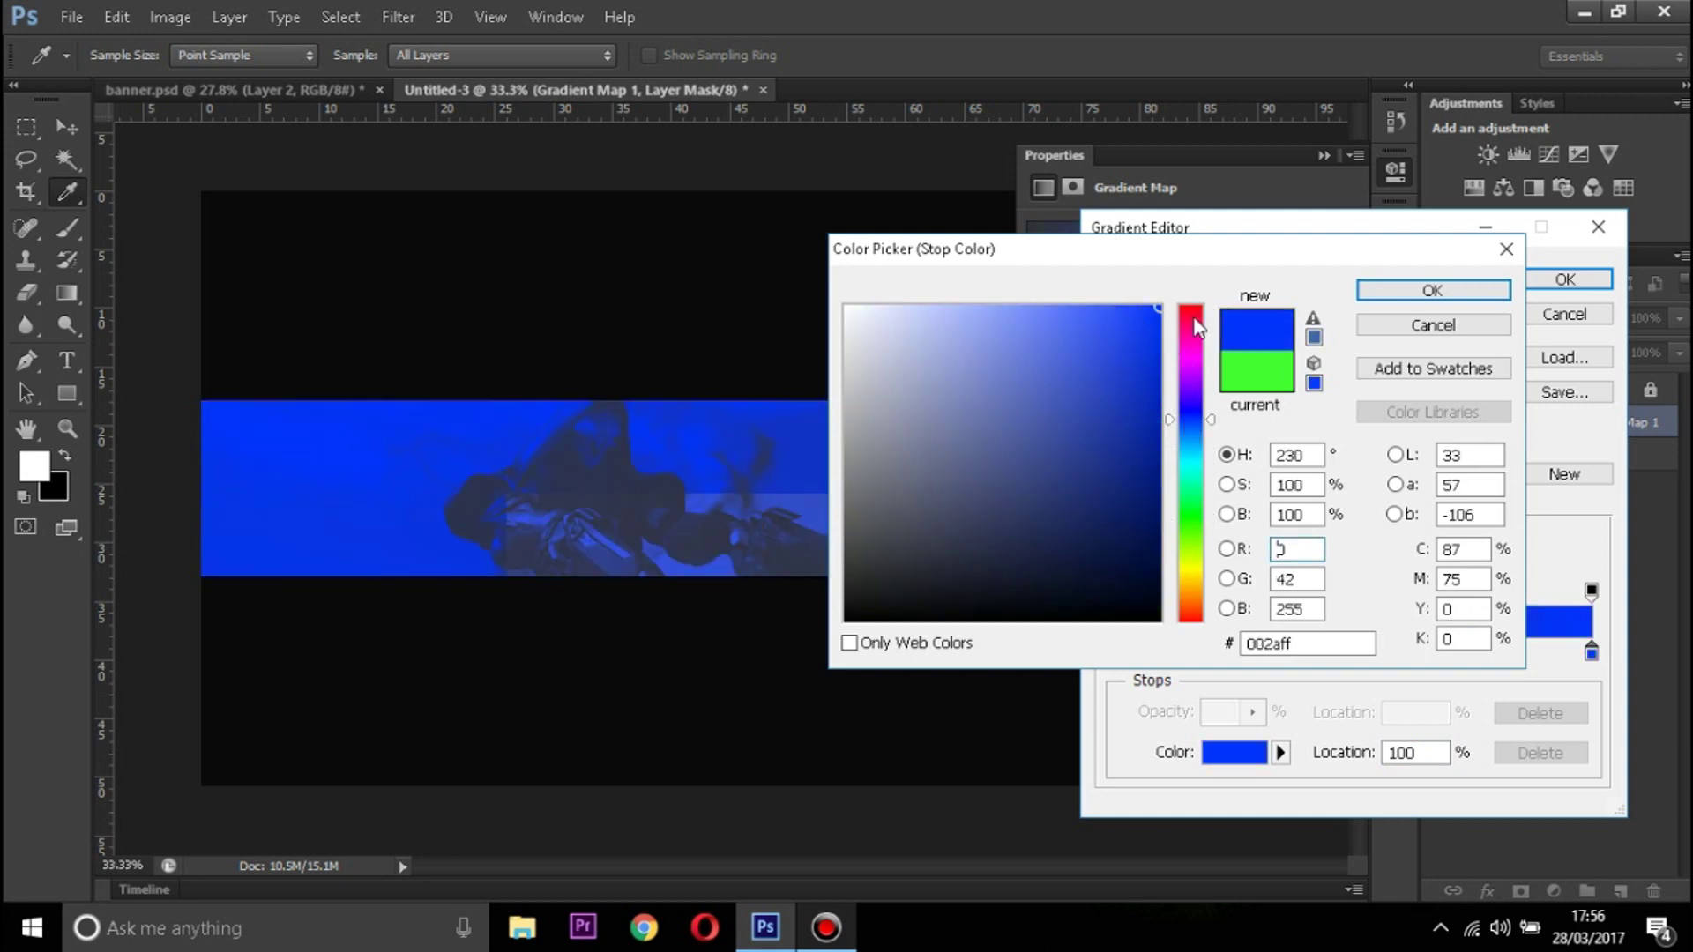
{"action": "left_click", "coordinate": [1191, 307]}
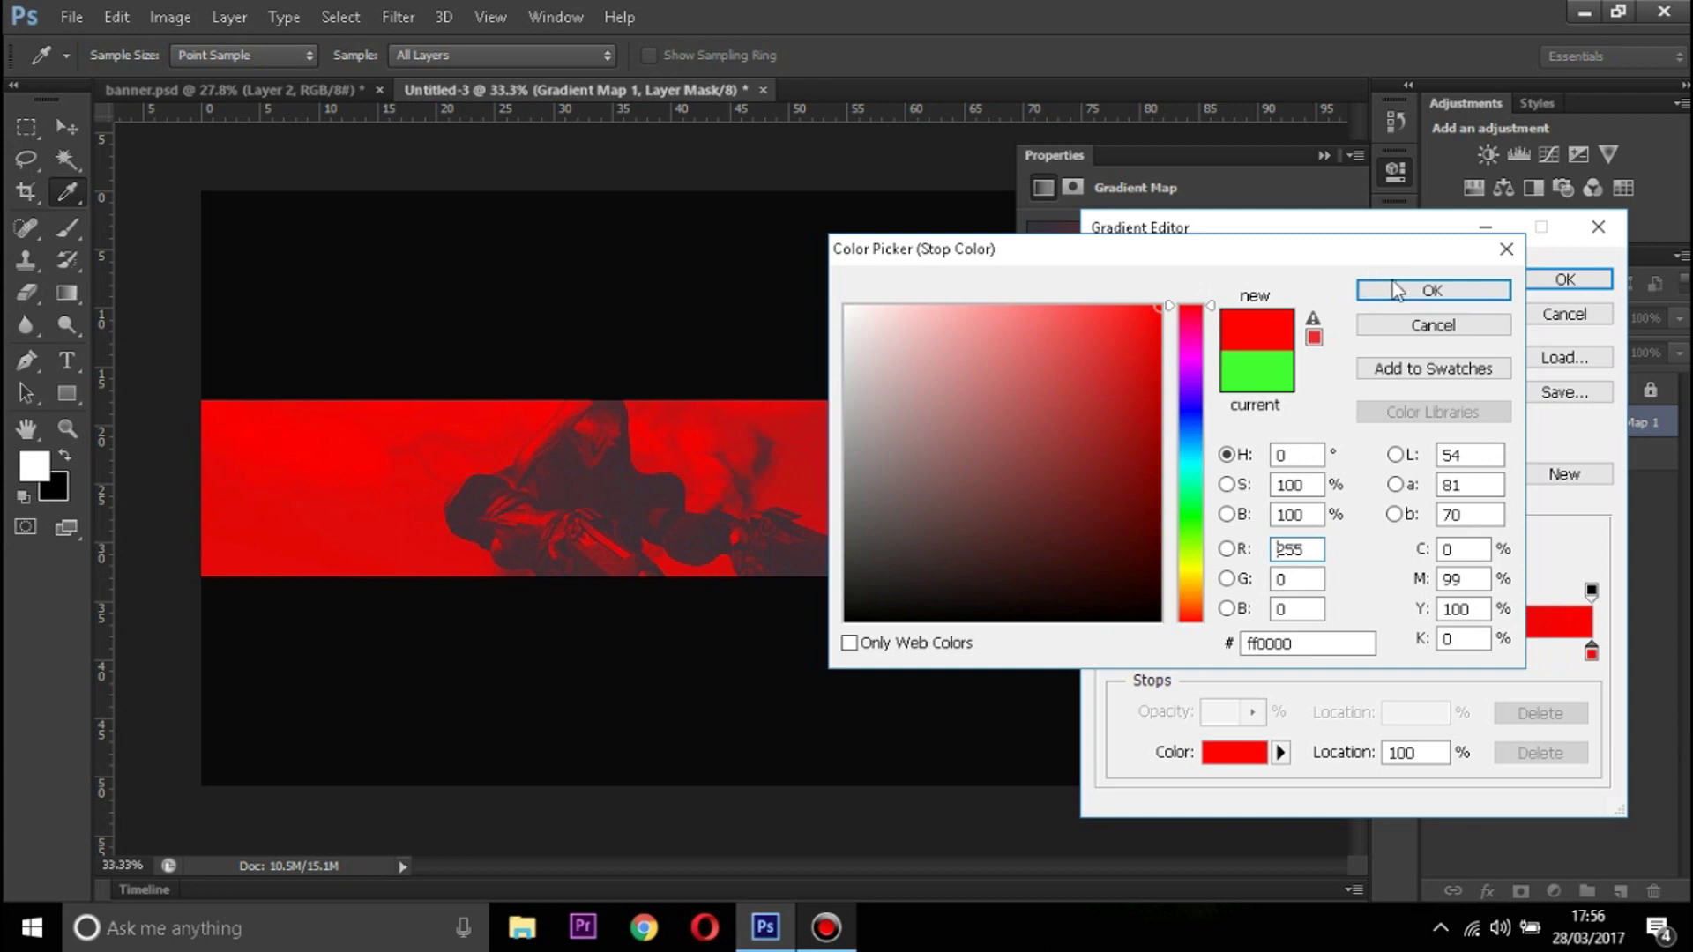
{"action": "left_click", "coordinate": [1414, 291]}
{"action": "left_click", "coordinate": [1561, 279]}
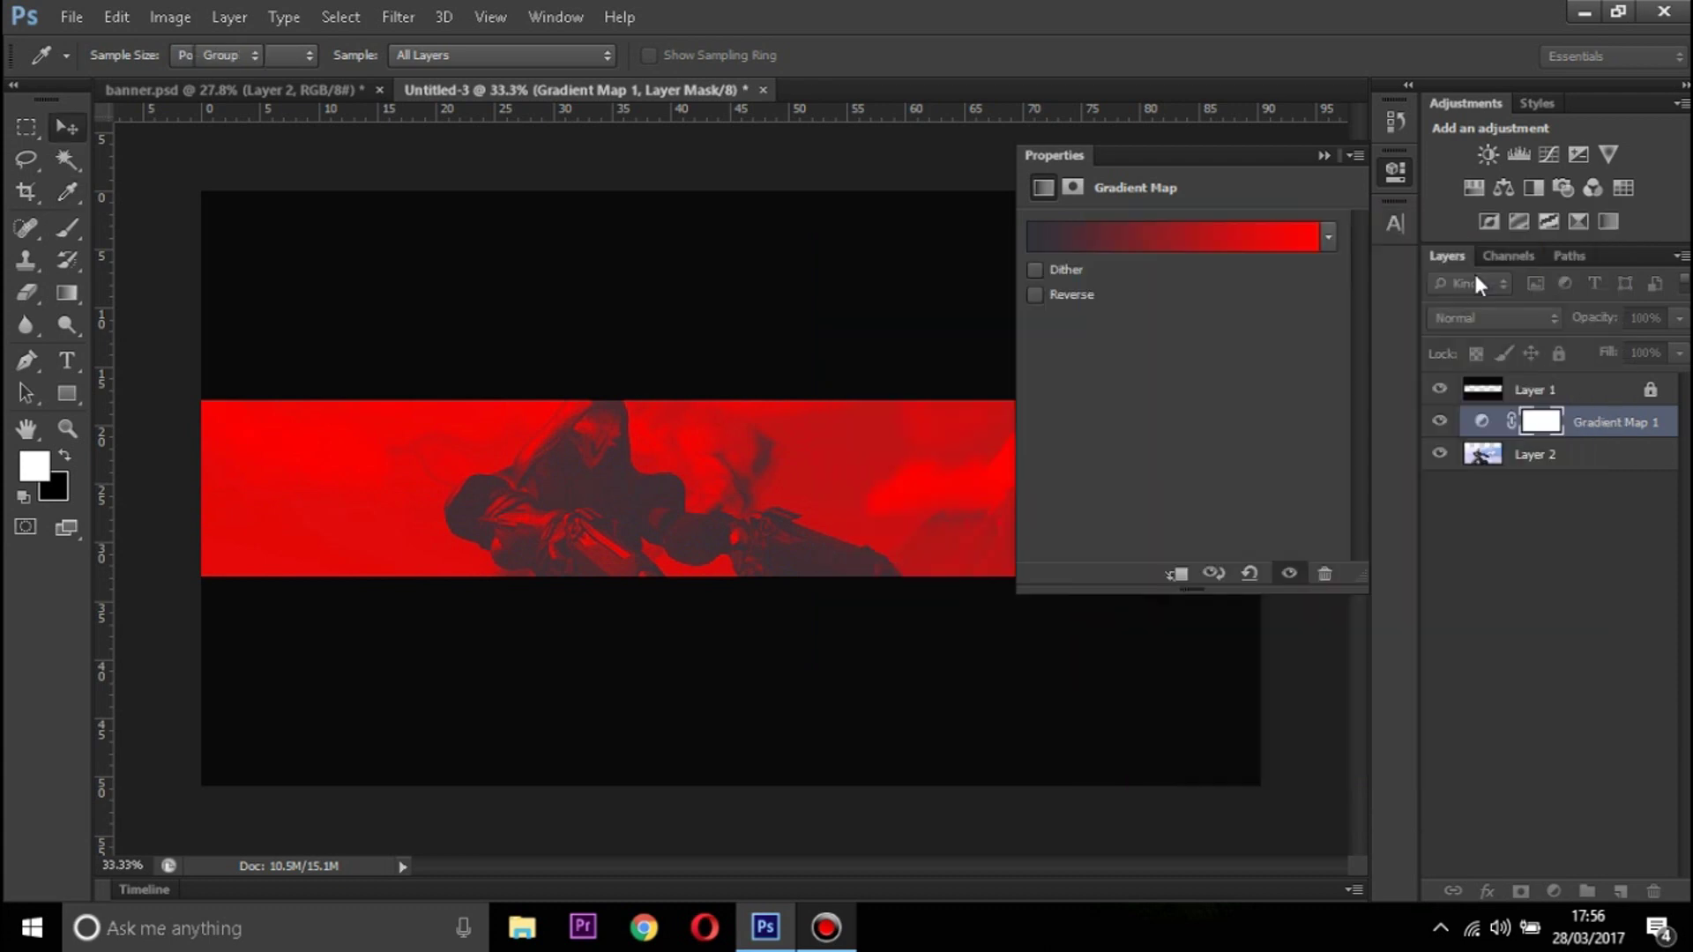
{"action": "left_click", "coordinate": [1323, 157]}
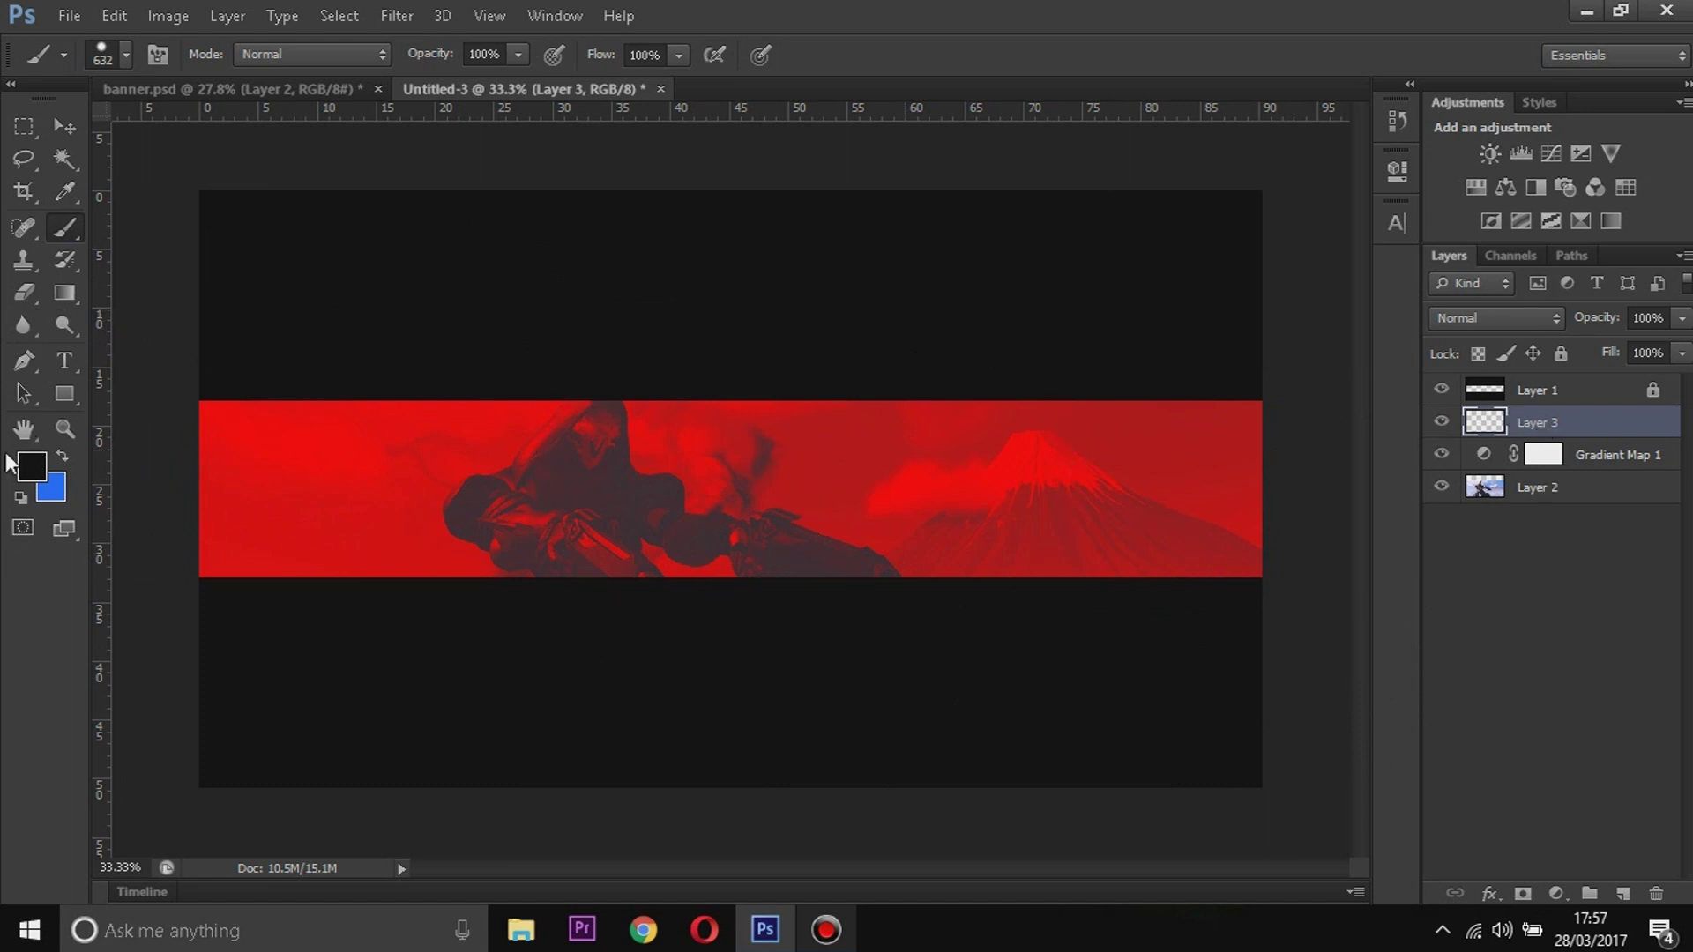
Set black as the foreground colour and try hard brush strokes, then undo them
{"action": "left_click", "coordinate": [31, 468]}
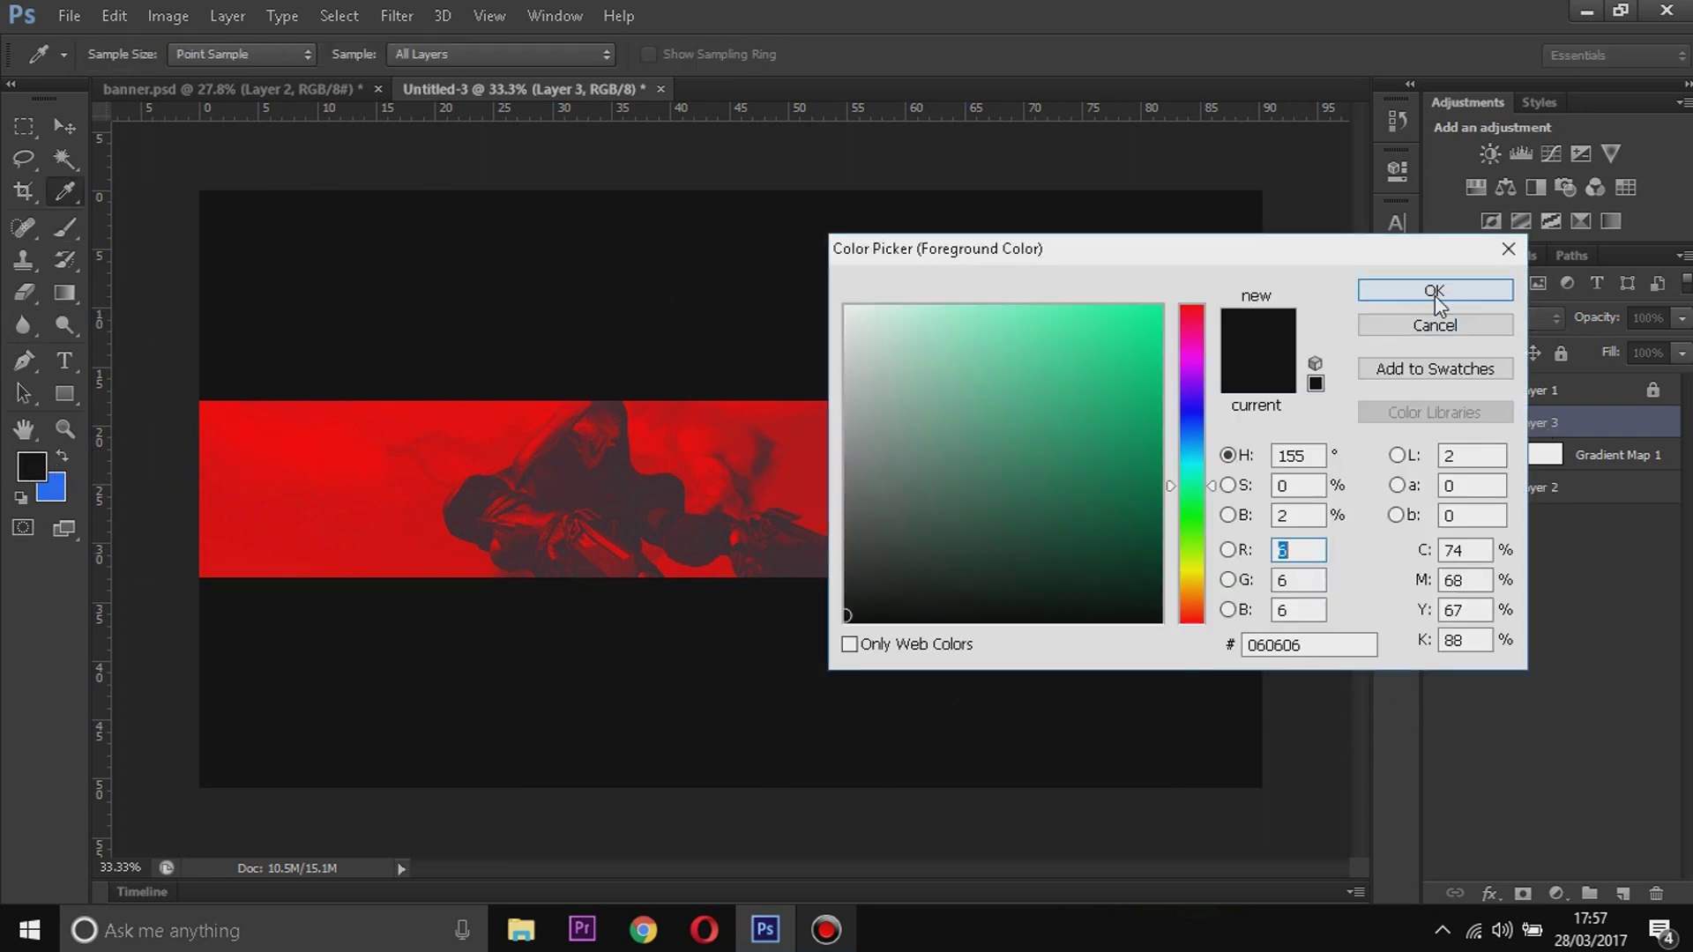
{"action": "left_click", "coordinate": [1383, 287]}
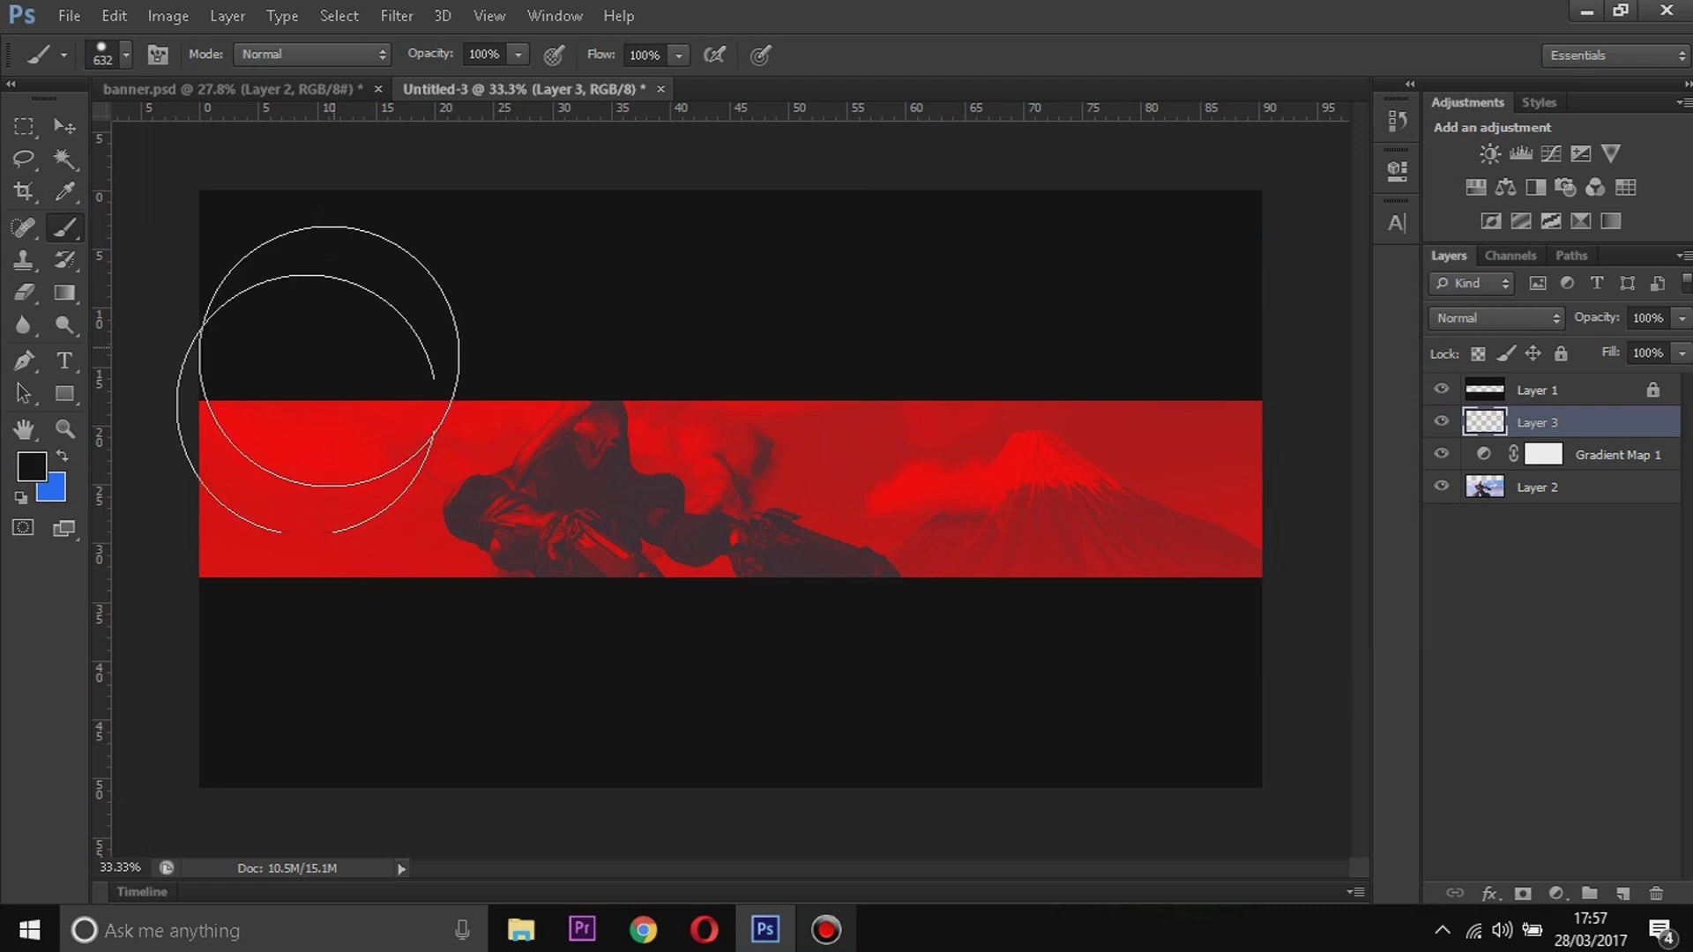
{"action": "left_click_drag", "start_coordinate": [317, 388], "coordinate": [308, 601]}
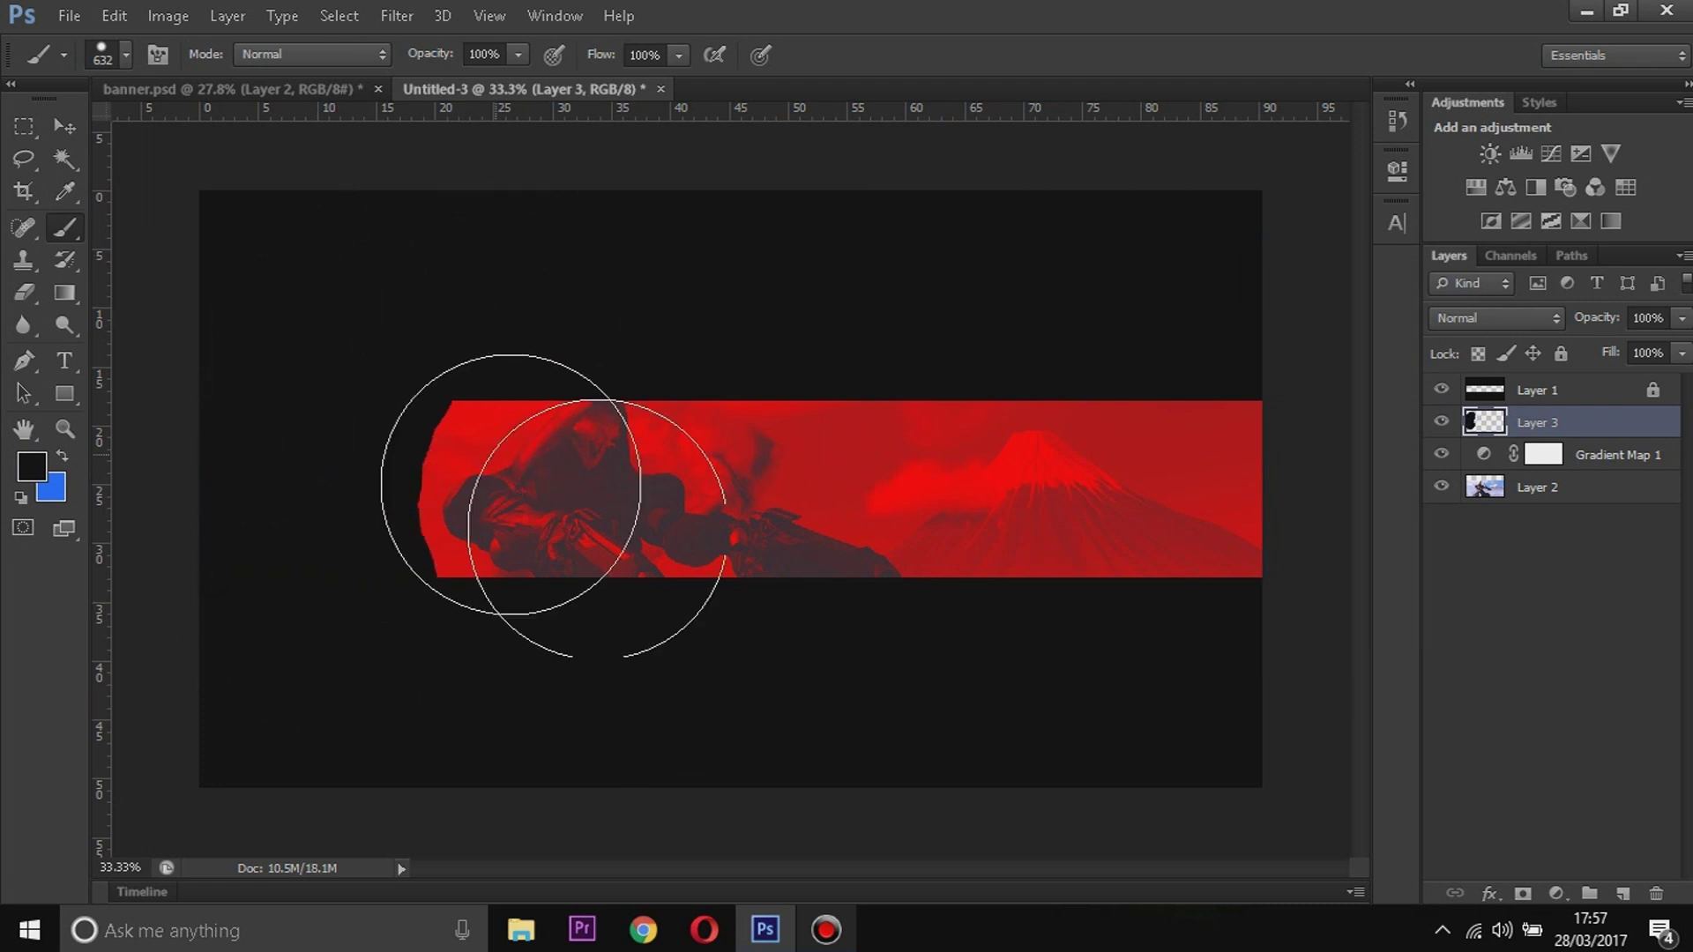
{"action": "mouse_move", "coordinate": [511, 485]}
{"action": "left_mouse_down"}
{"action": "mouse_move", "coordinate": [540, 521]}
{"action": "mouse_move", "coordinate": [567, 491]}
{"action": "left_mouse_up"}
{"action": "key", "text": "ctrl+z"}
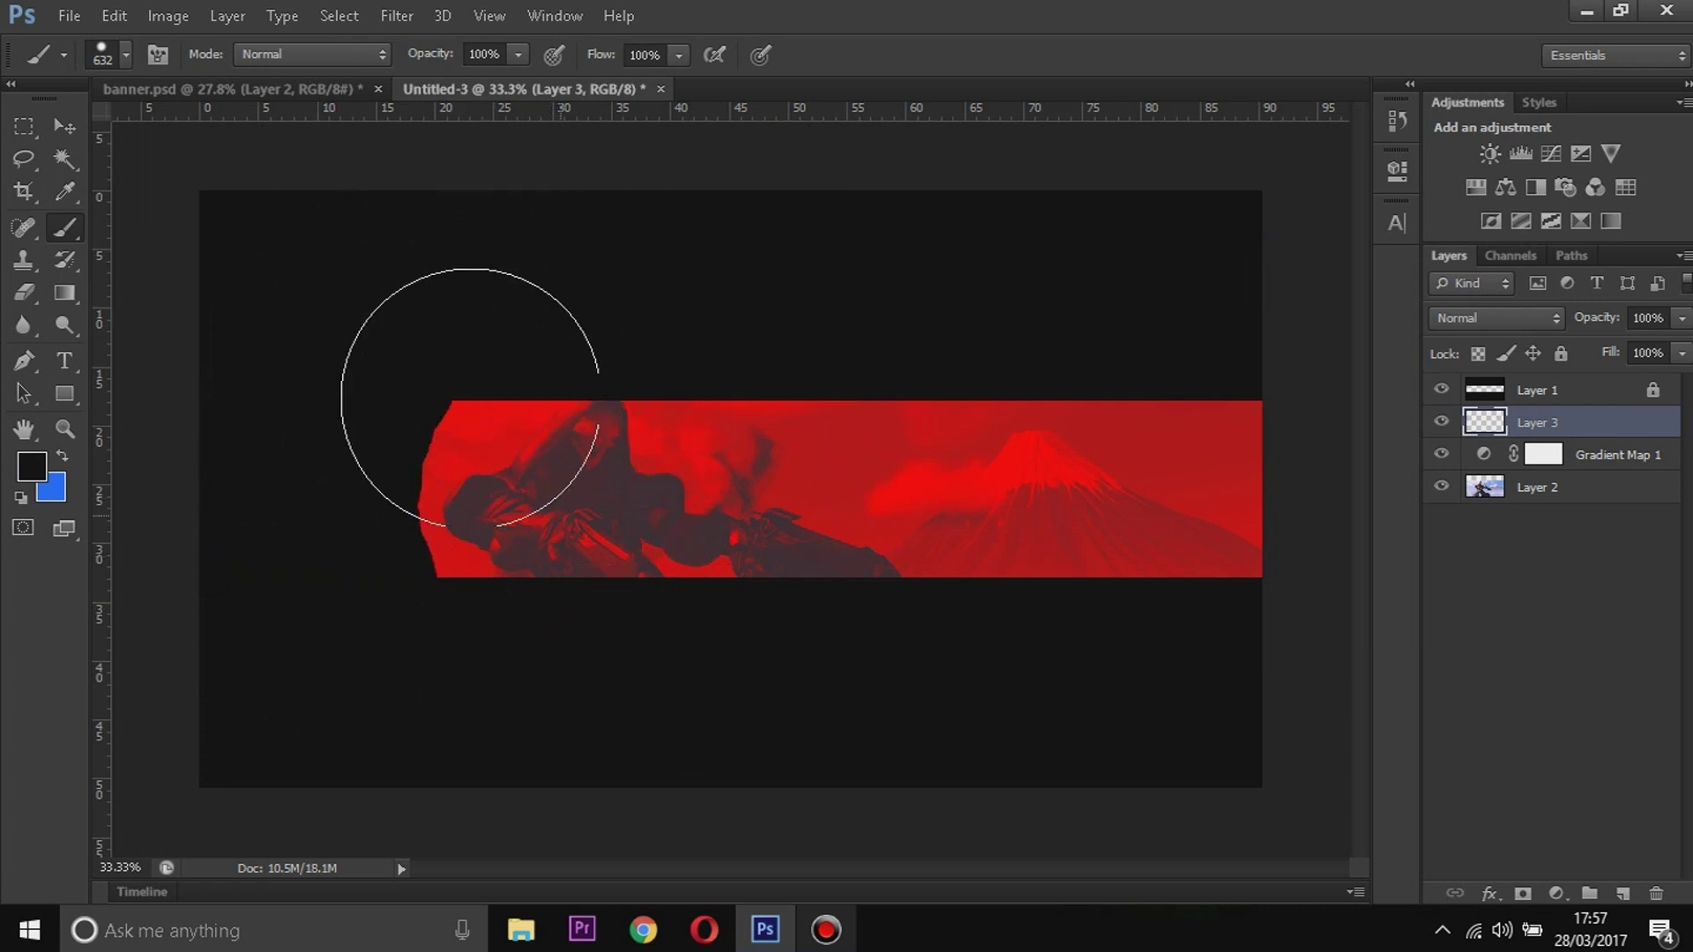
{"action": "key", "text": "ctrl+alt+z"}
Lower the brush hardness, softly darken both band ends, and set the layer opacity to 50%
{"action": "left_click", "coordinate": [125, 55]}
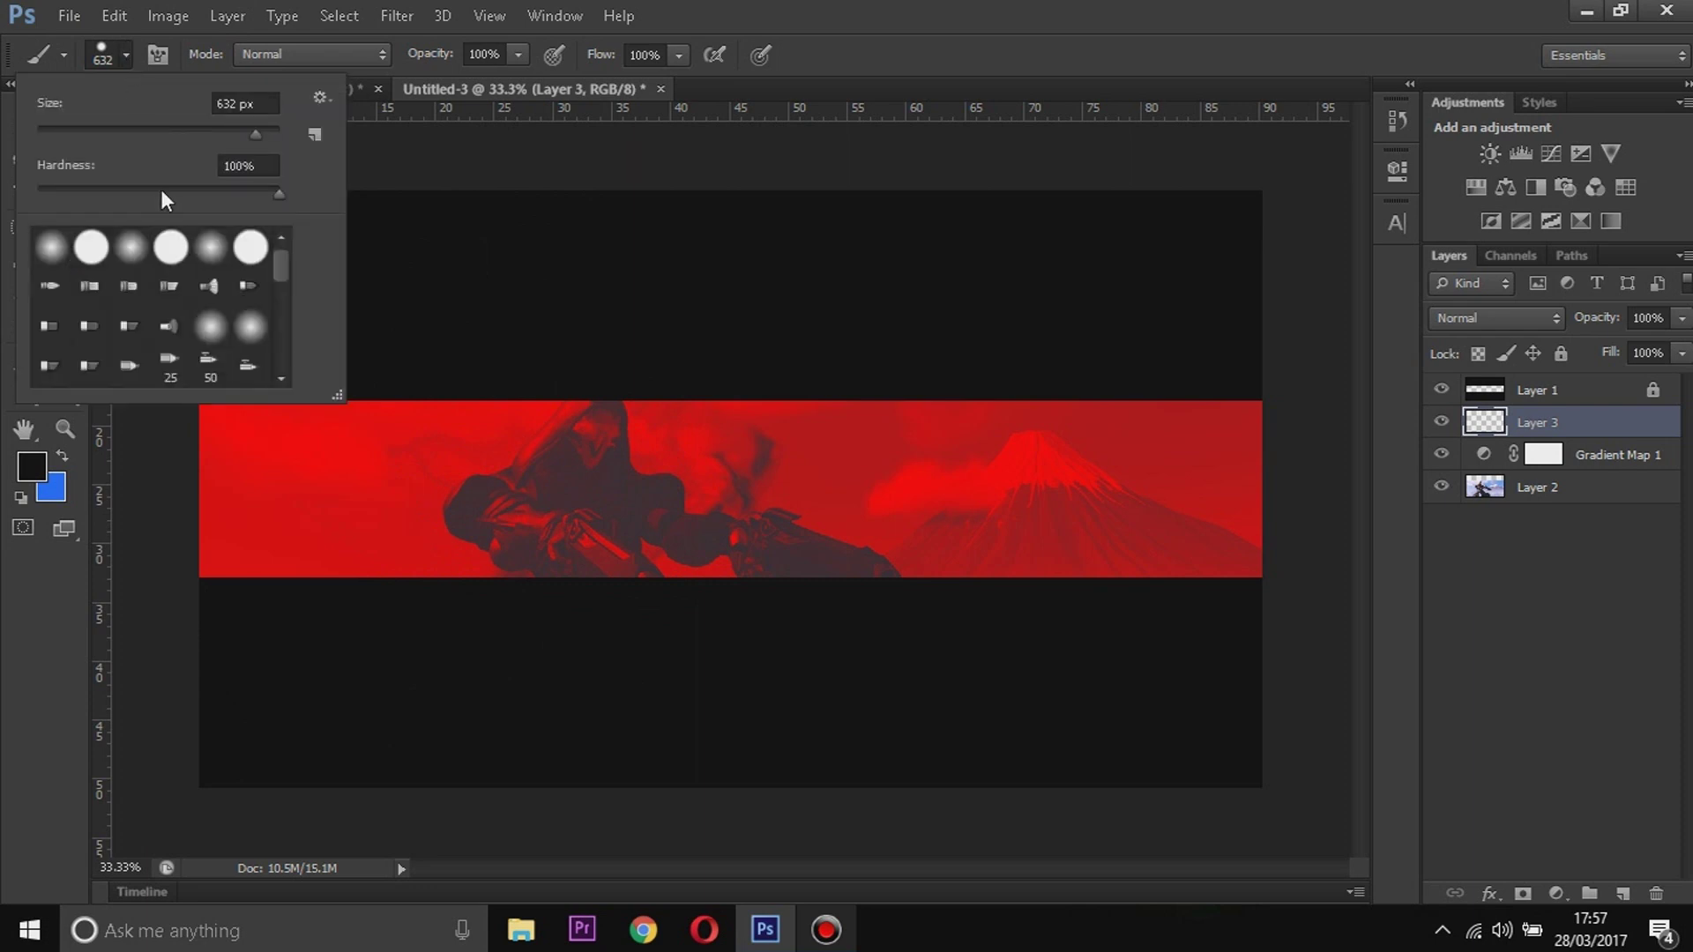
{"action": "left_click_drag", "start_coordinate": [161, 188], "coordinate": [87, 189]}
{"action": "left_click", "coordinate": [378, 333]}
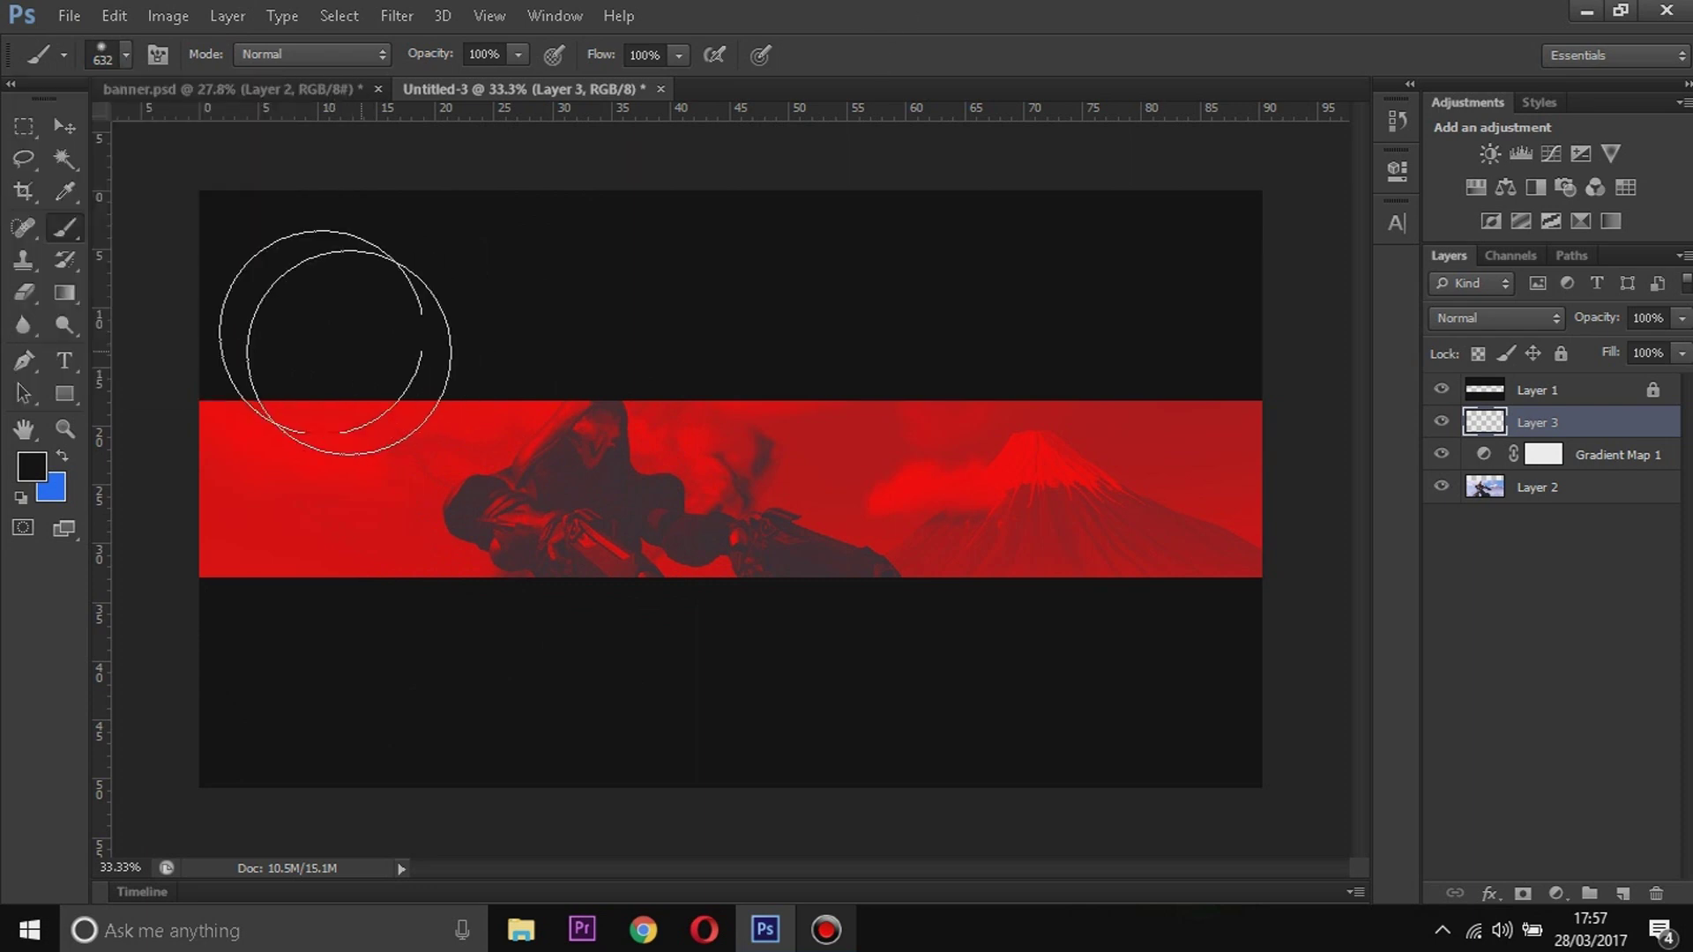
{"action": "left_click_drag", "start_coordinate": [256, 564], "coordinate": [203, 423]}
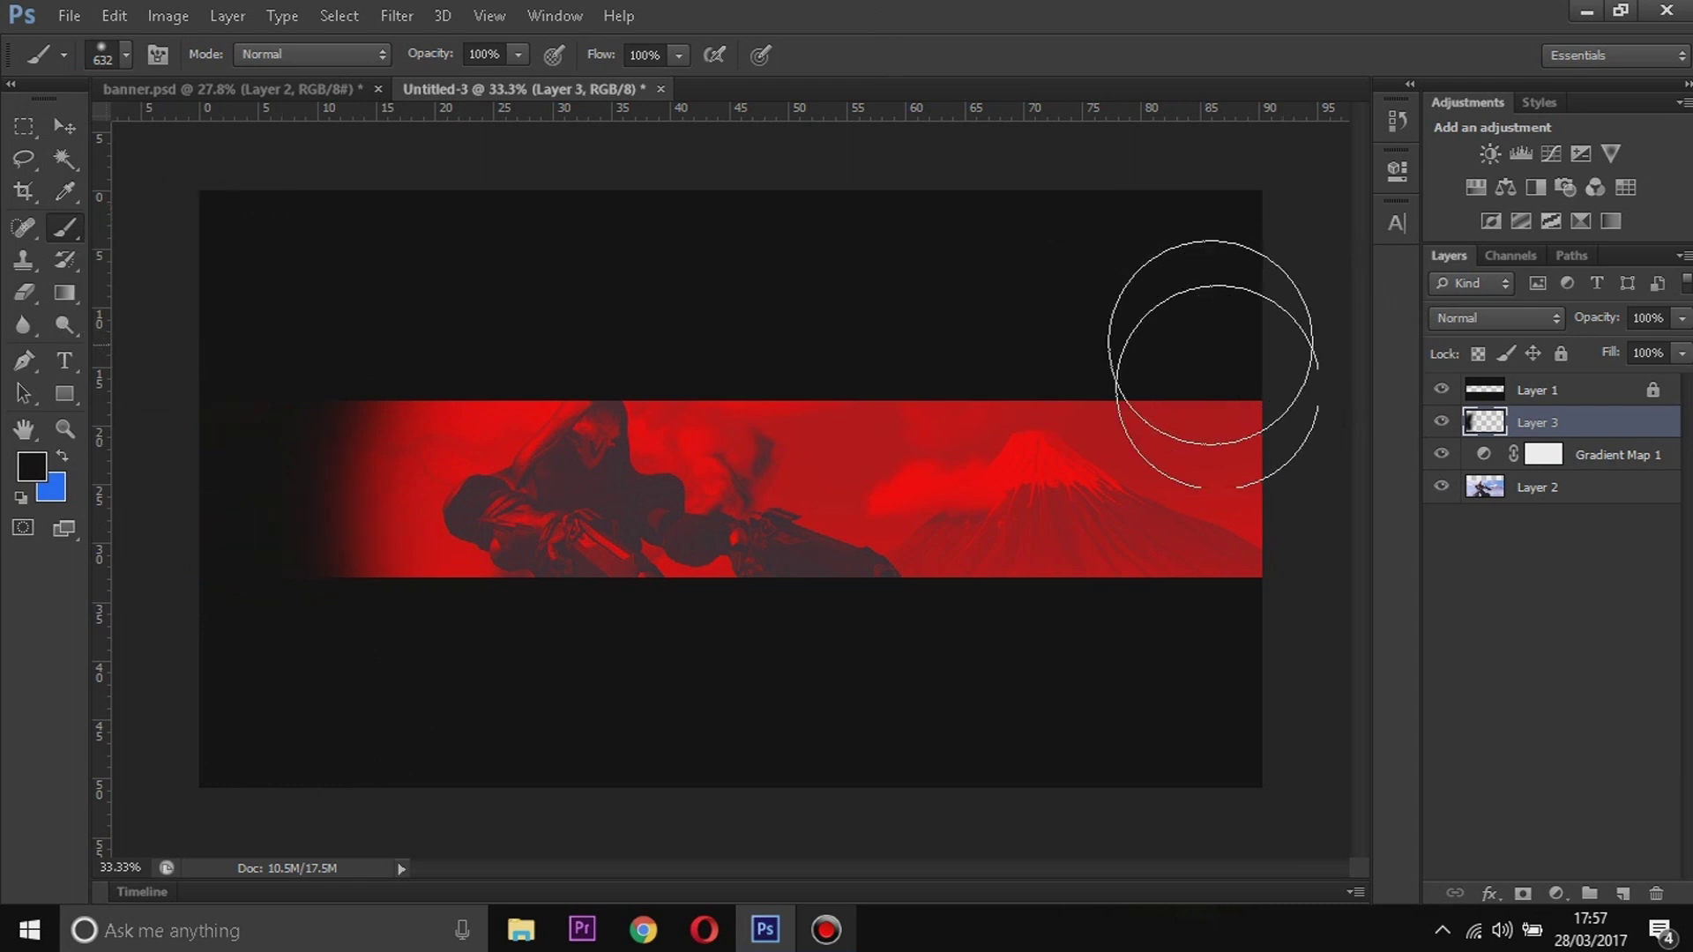
{"action": "mouse_move", "coordinate": [1217, 385]}
{"action": "left_mouse_down"}
{"action": "mouse_move", "coordinate": [1202, 710]}
{"action": "mouse_move", "coordinate": [1209, 295]}
{"action": "left_mouse_up"}
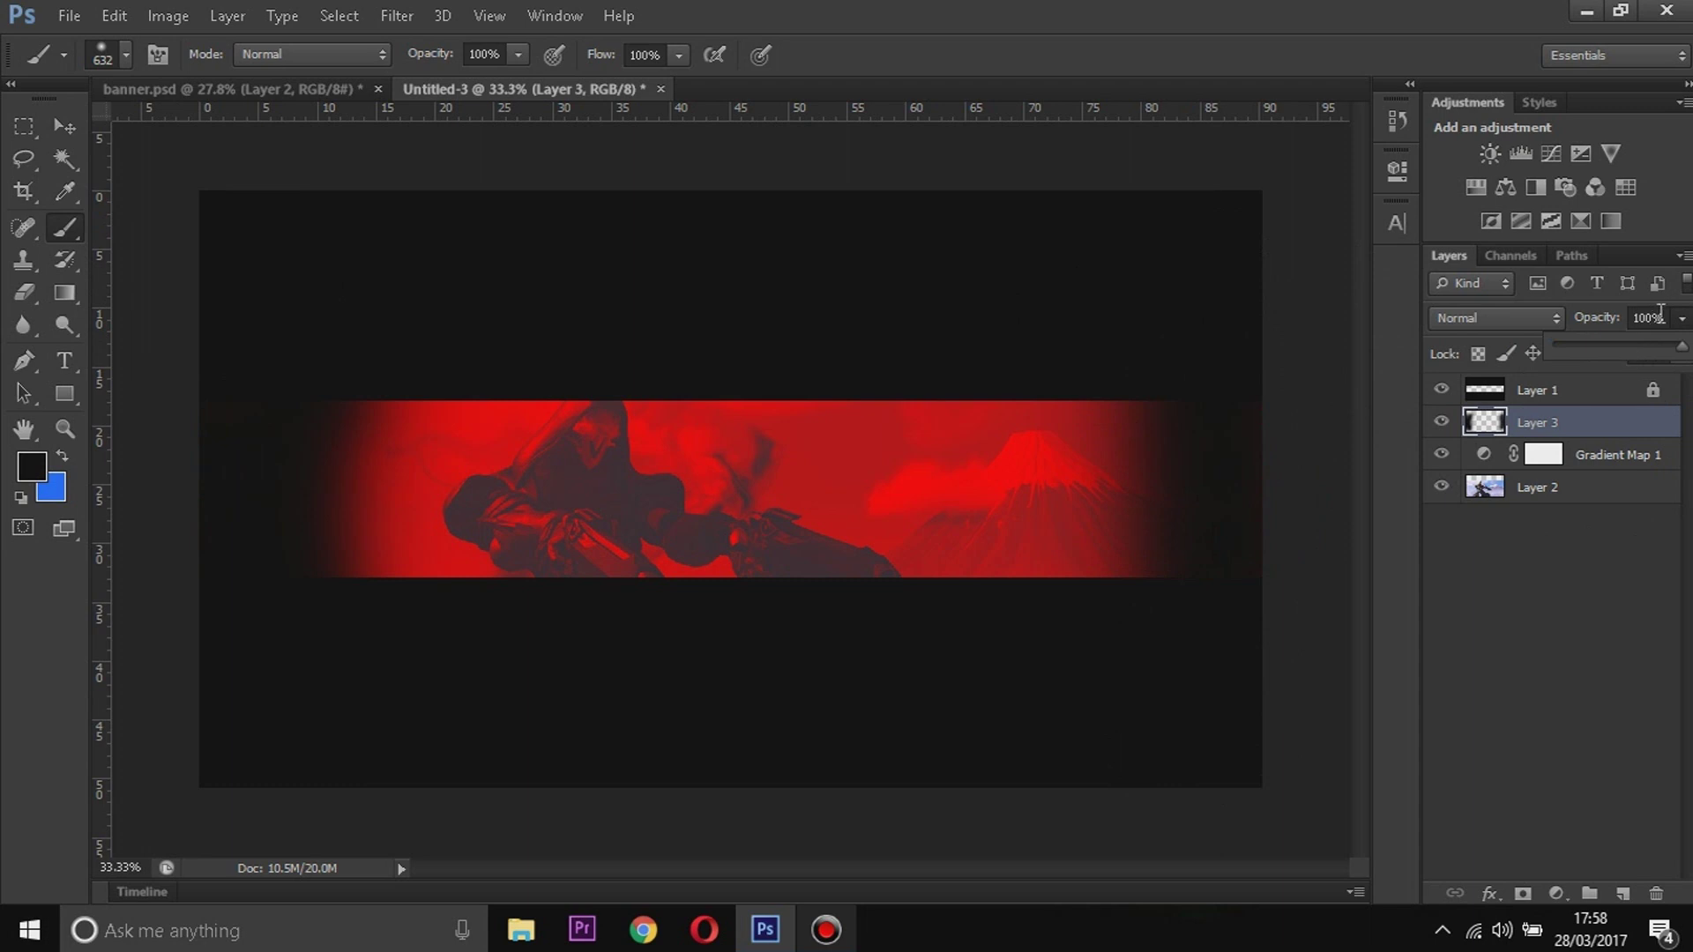
{"action": "left_click", "coordinate": [1641, 317]}
{"action": "type", "text": "5"}
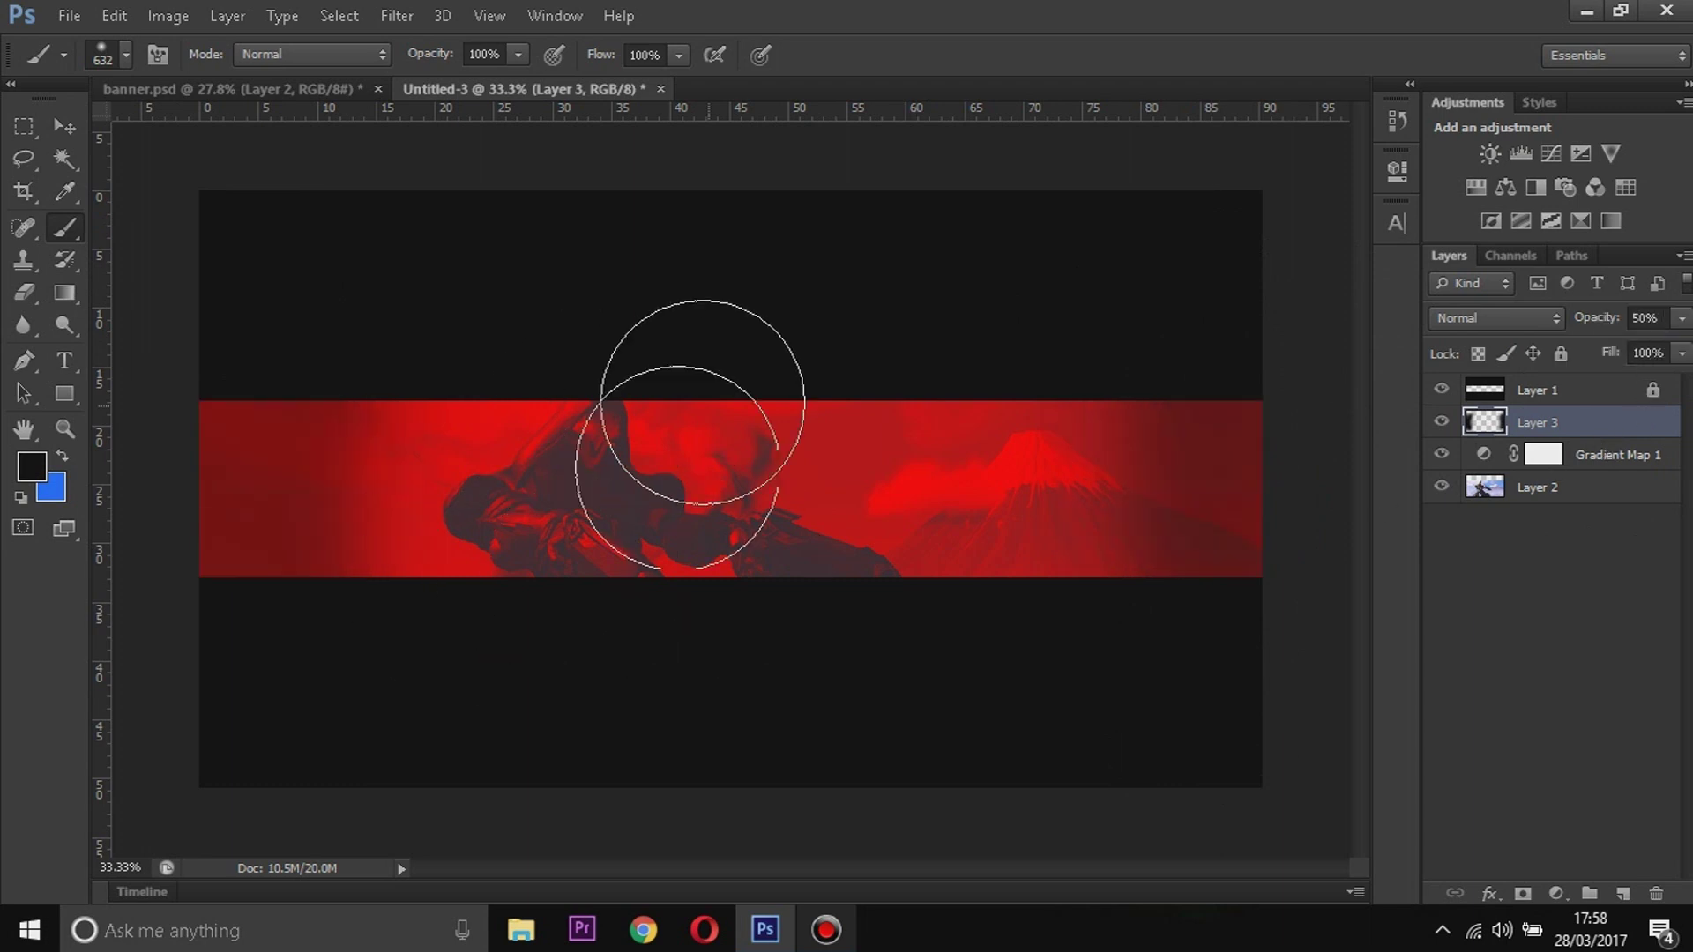
On a new layer, paint a soft white dab above the band centre at 49% opacity
{"action": "left_click", "coordinate": [1623, 893]}
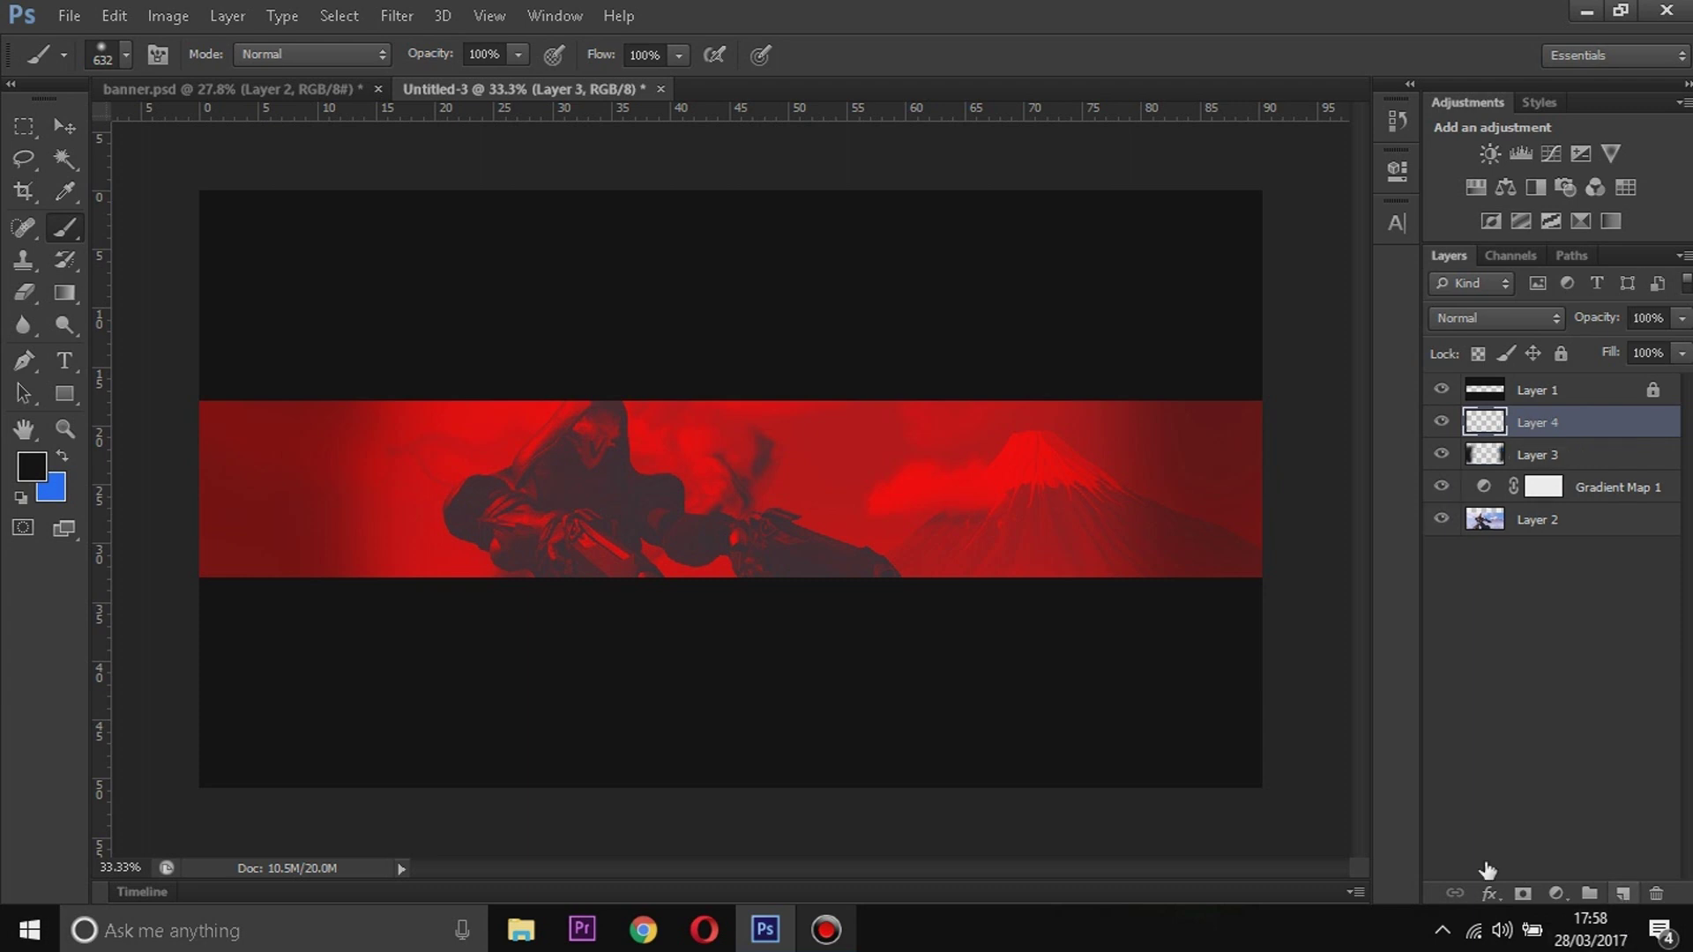
{"action": "left_click", "coordinate": [32, 465]}
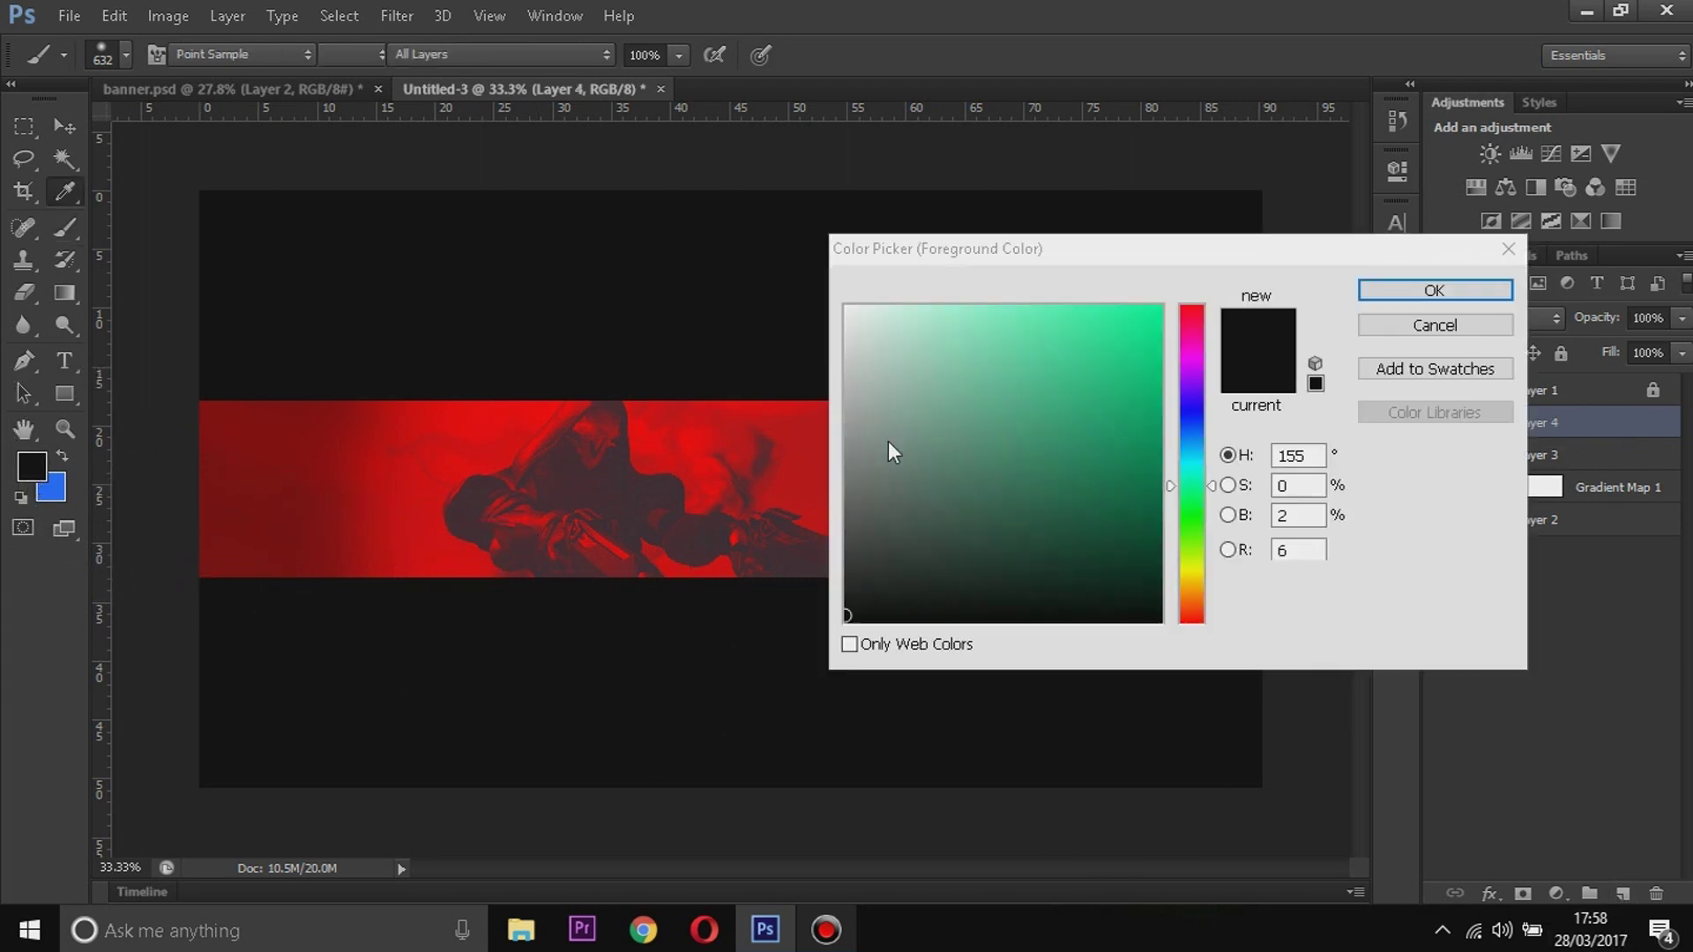
{"action": "type", "text": "100"}
{"action": "key", "text": "Tab"}
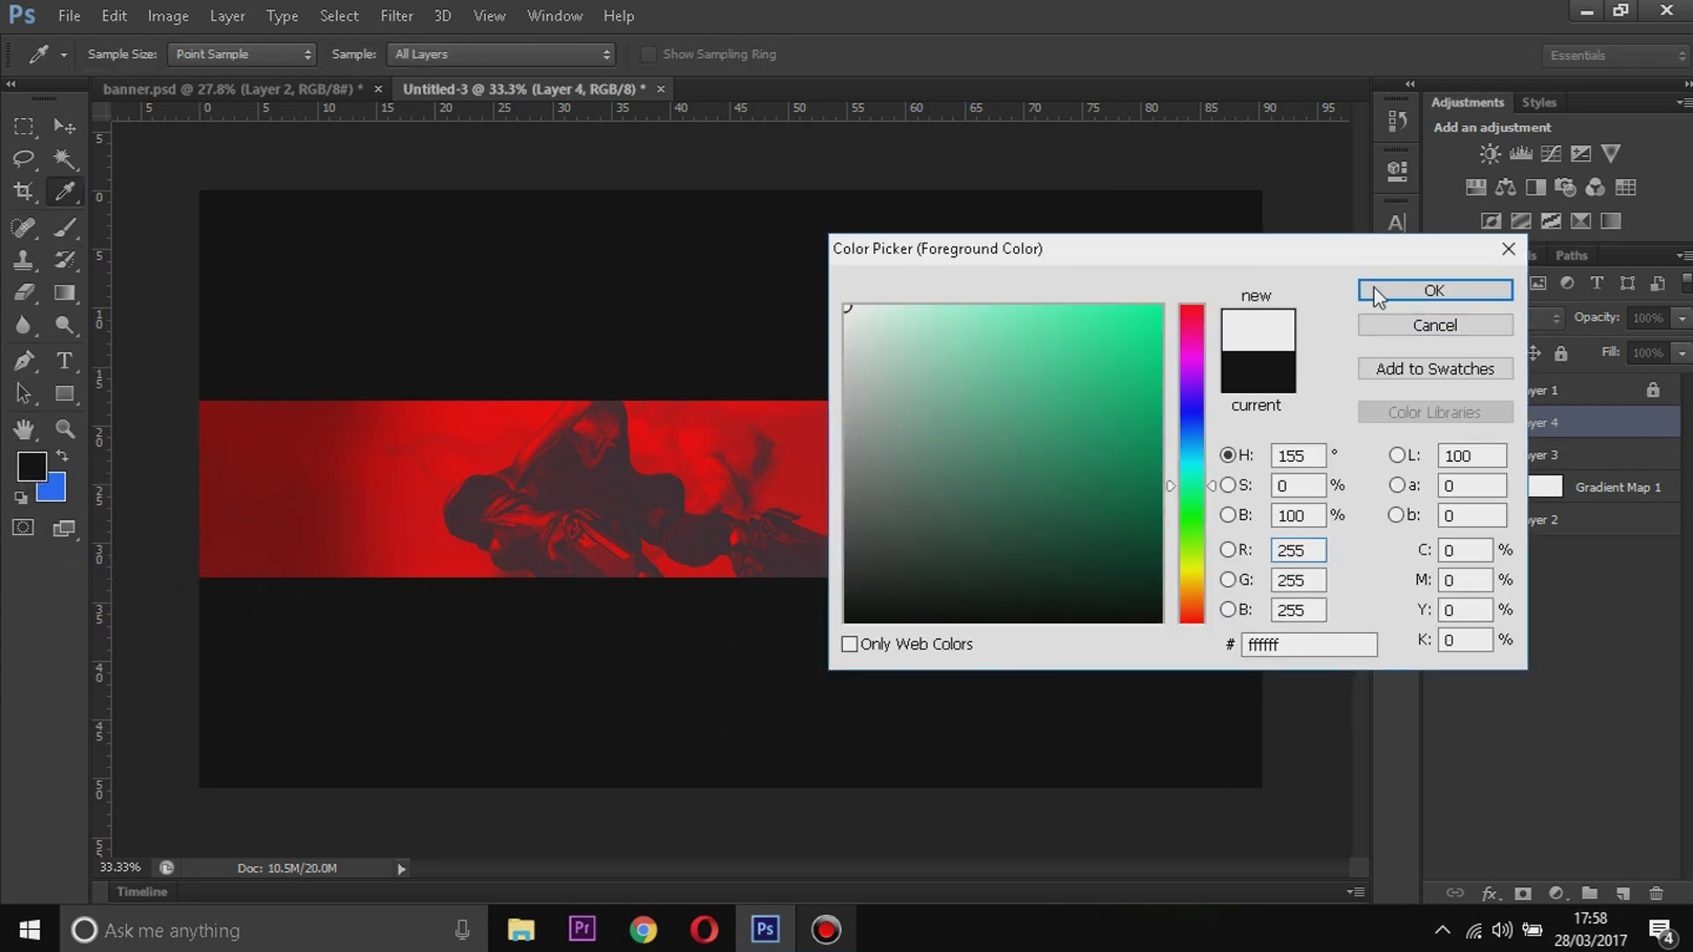
{"action": "left_click", "coordinate": [1384, 290]}
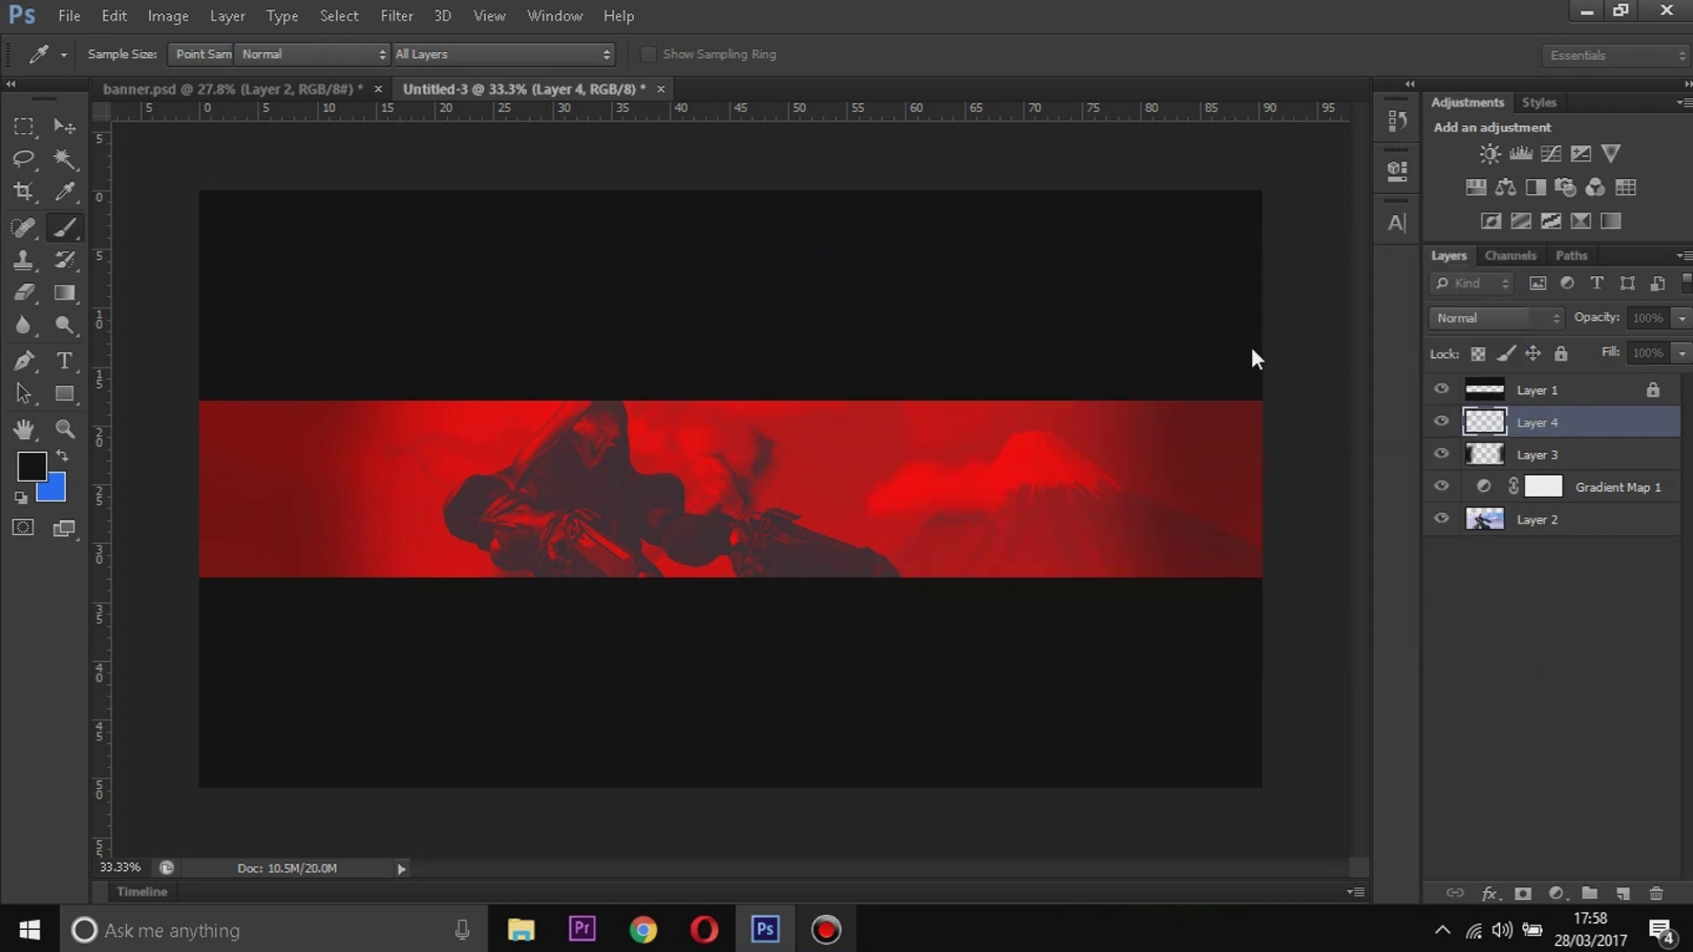
{"action": "left_click", "coordinate": [724, 338]}
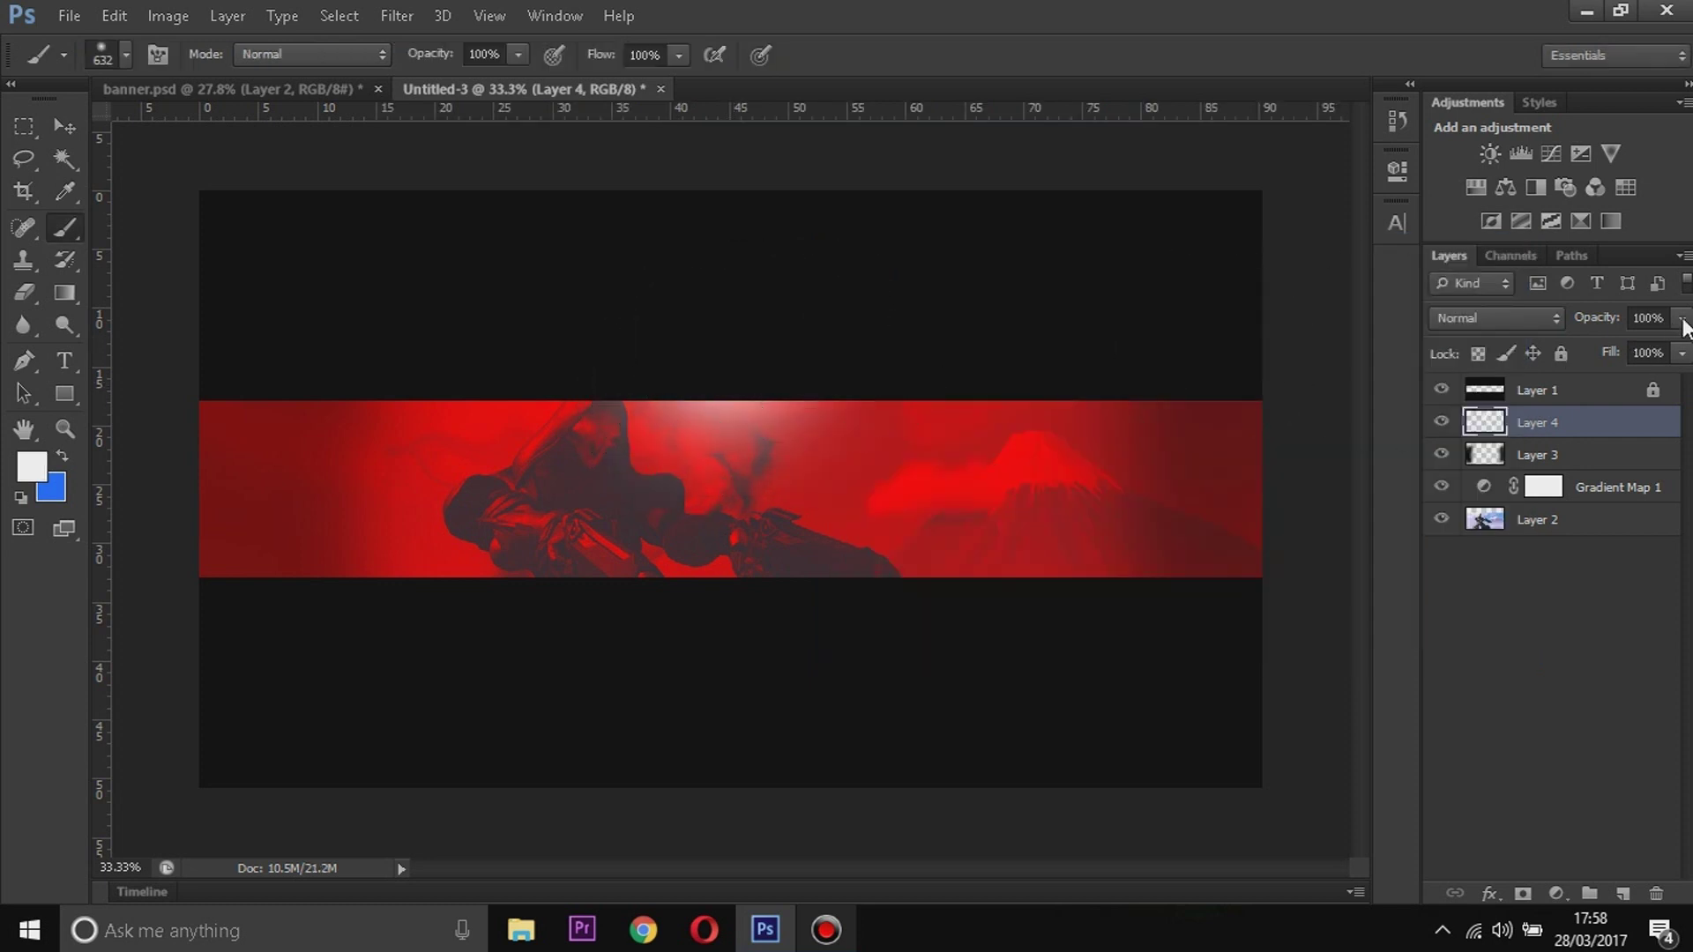
{"action": "left_click", "coordinate": [1681, 353]}
{"action": "left_click_drag", "start_coordinate": [1640, 348], "coordinate": [1617, 346]}
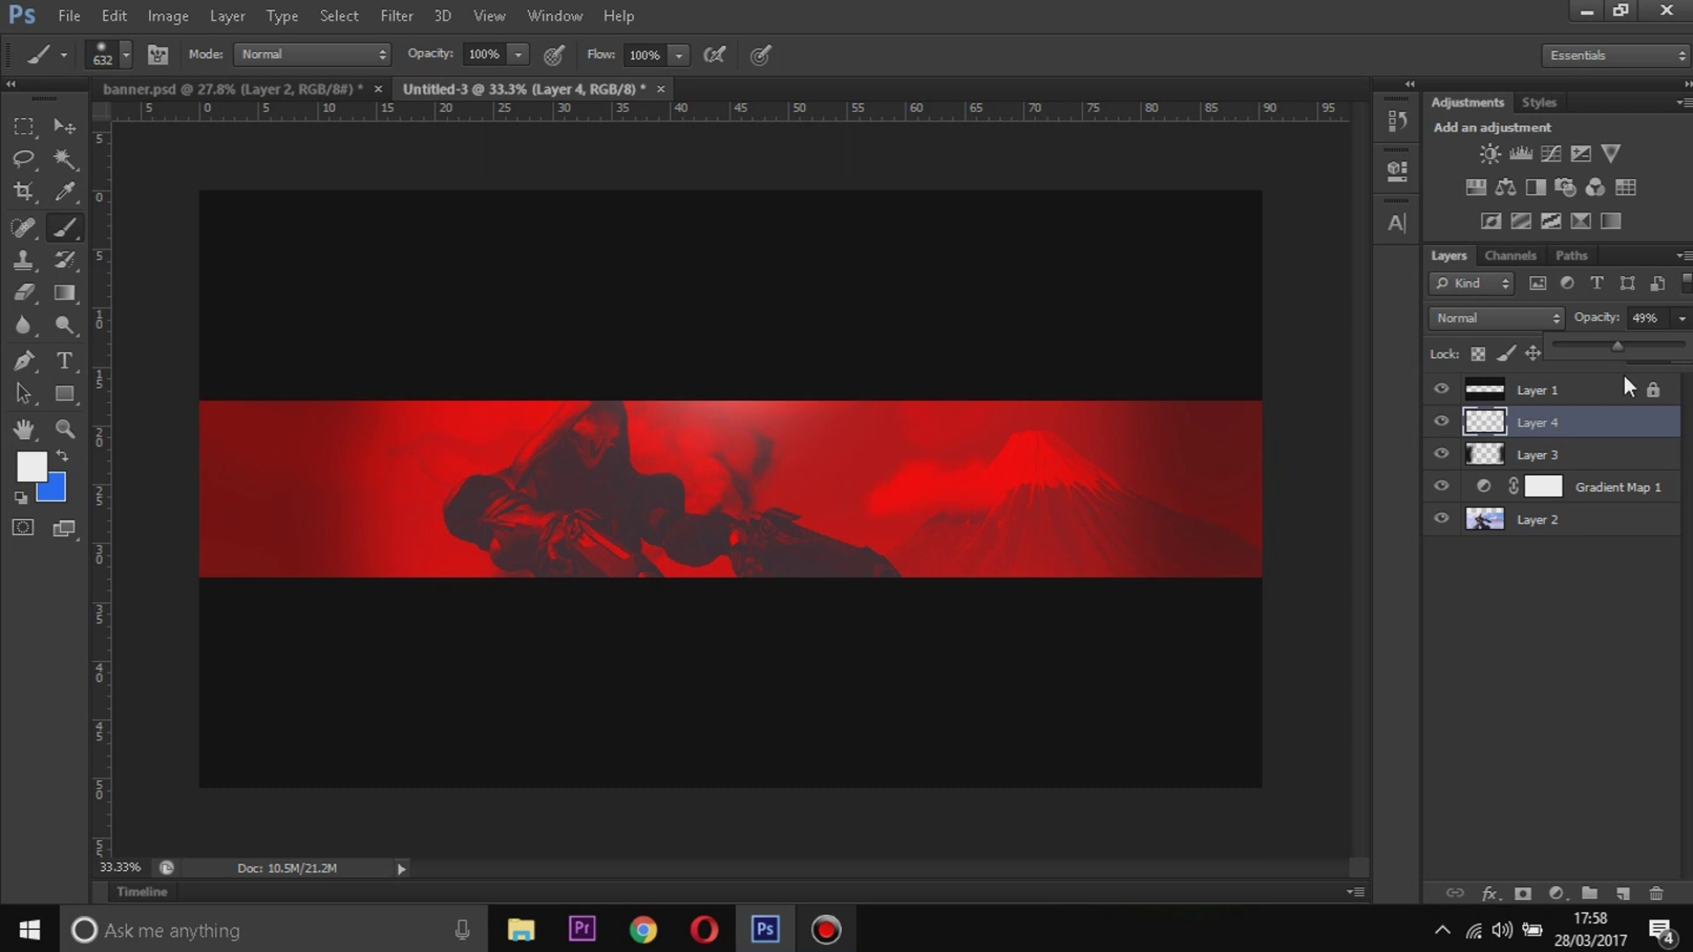
{"action": "left_click", "coordinate": [1549, 429]}
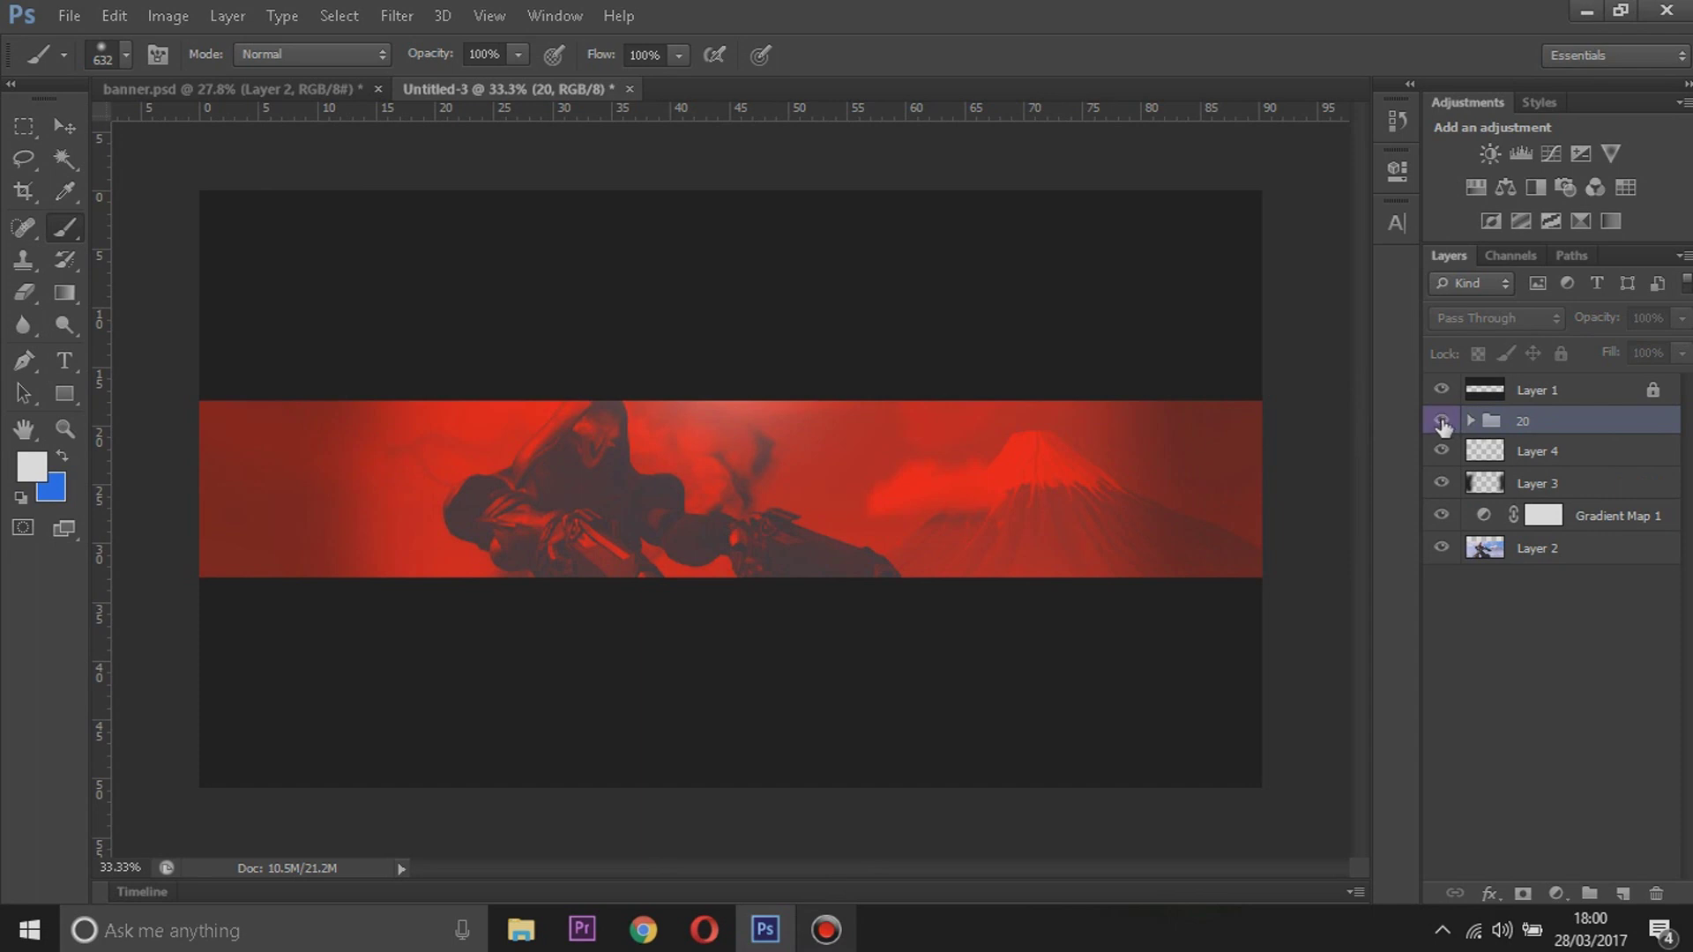
Show group 20, then group 20 through Layer 2 into Group 1 and check its visibility
{"action": "left_click", "coordinate": [1442, 423]}
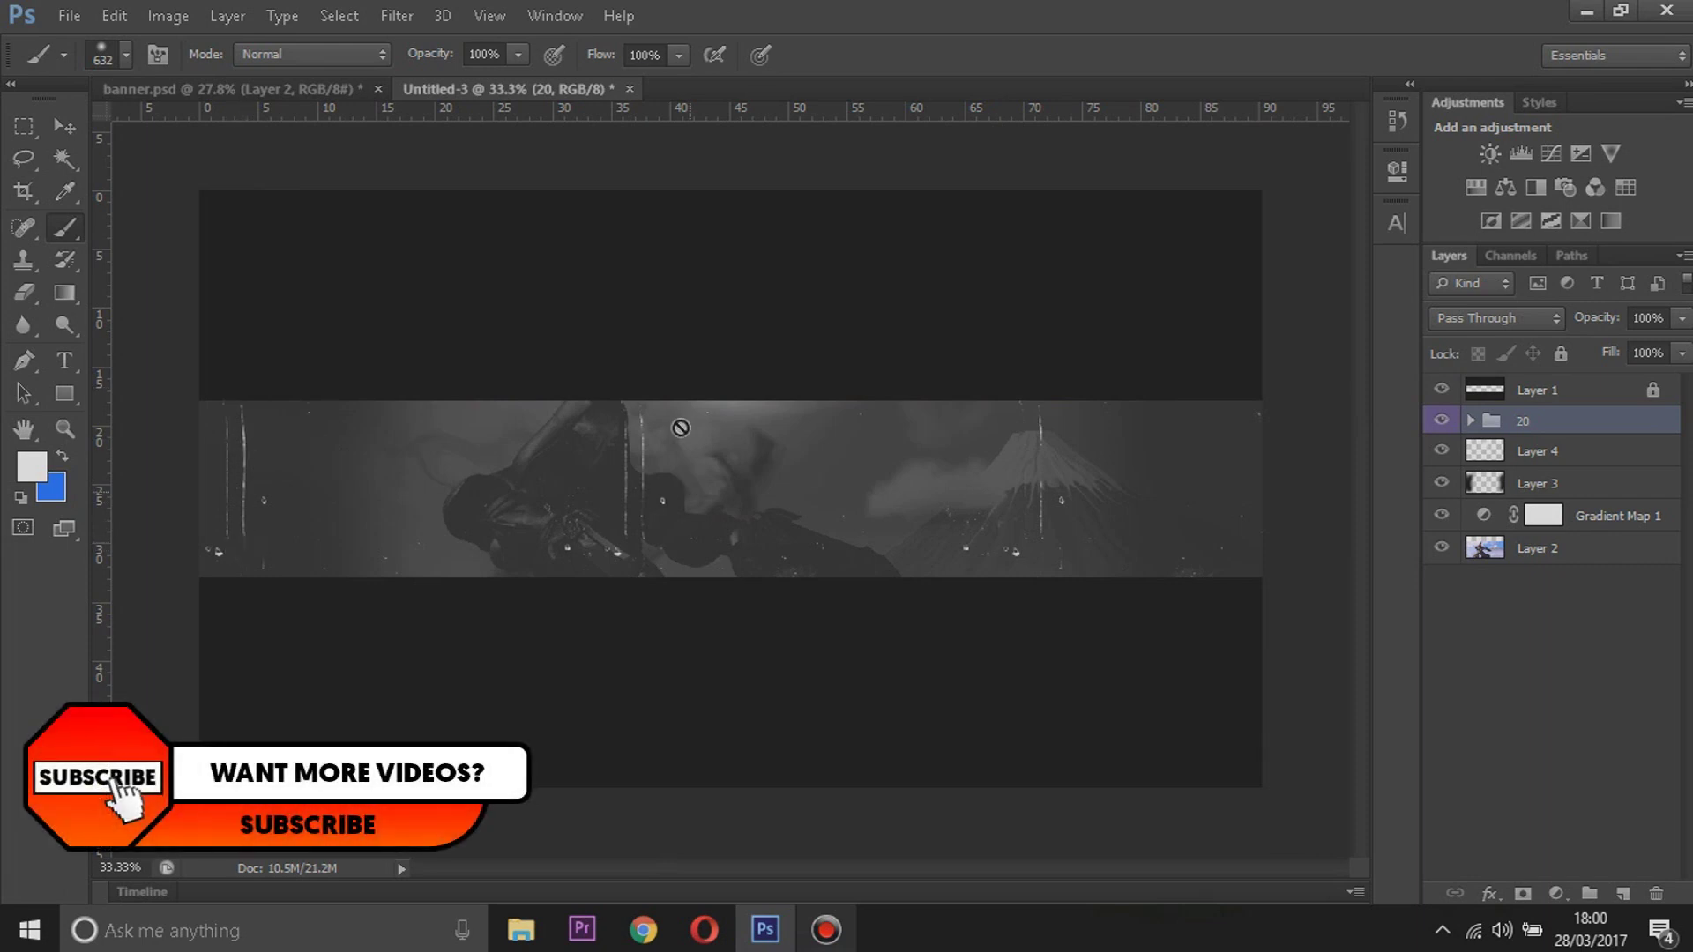
{"action": "left_click", "coordinate": [81, 127]}
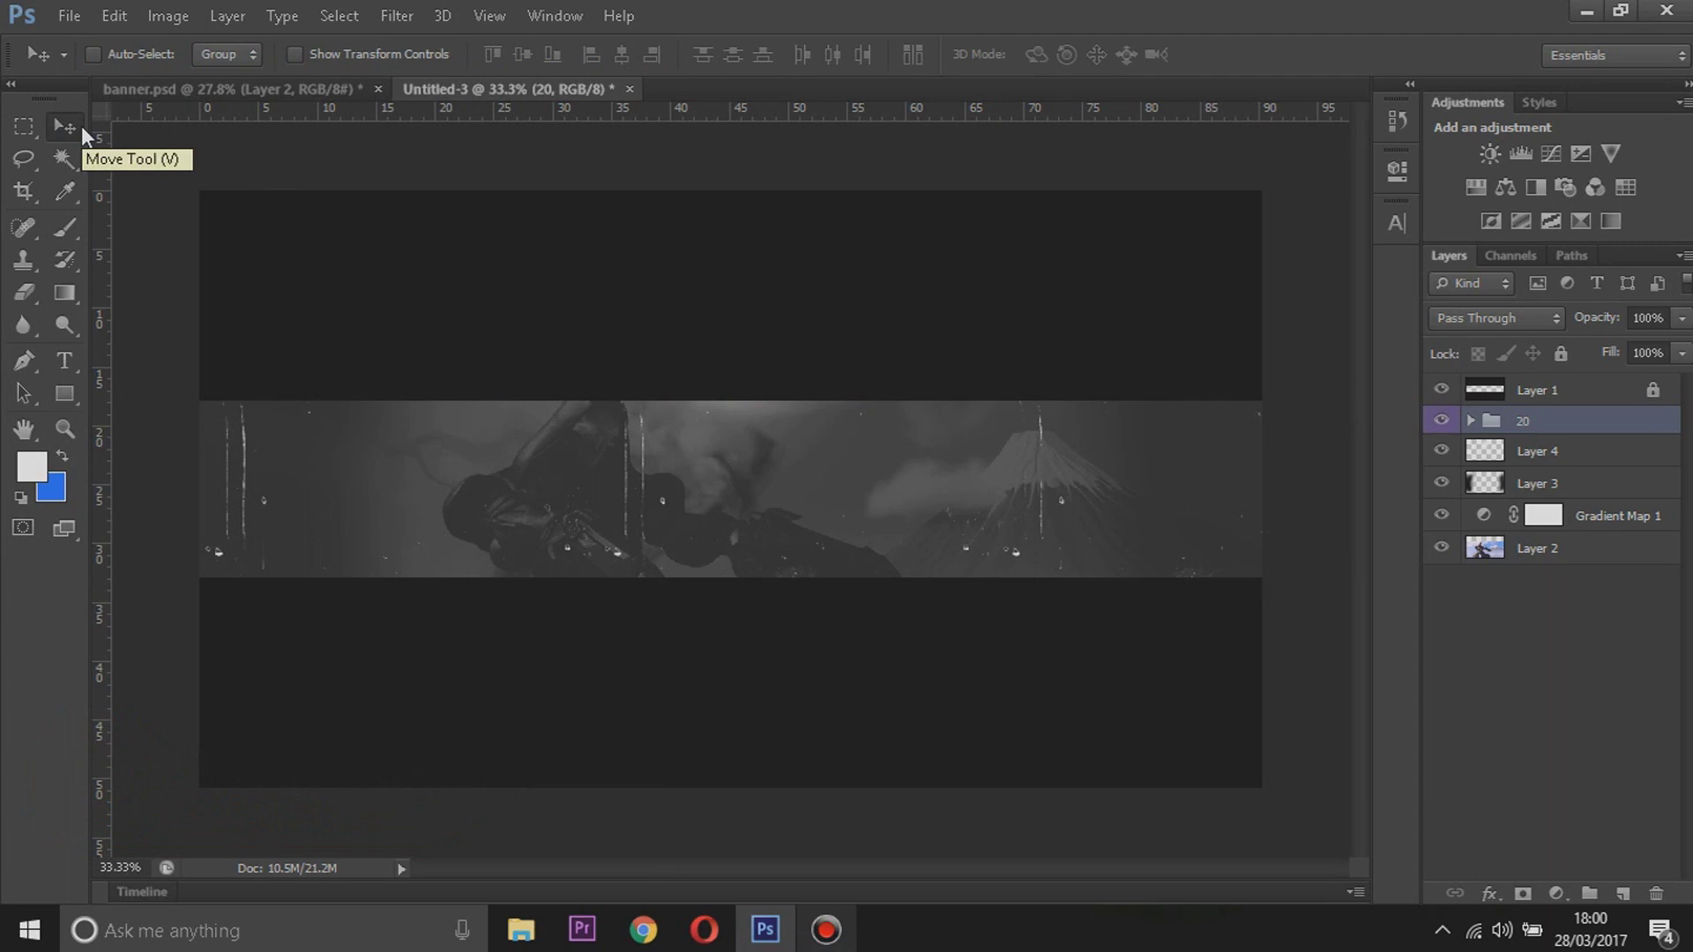
{"action": "left_click", "coordinate": [1552, 551], "text": "shift"}
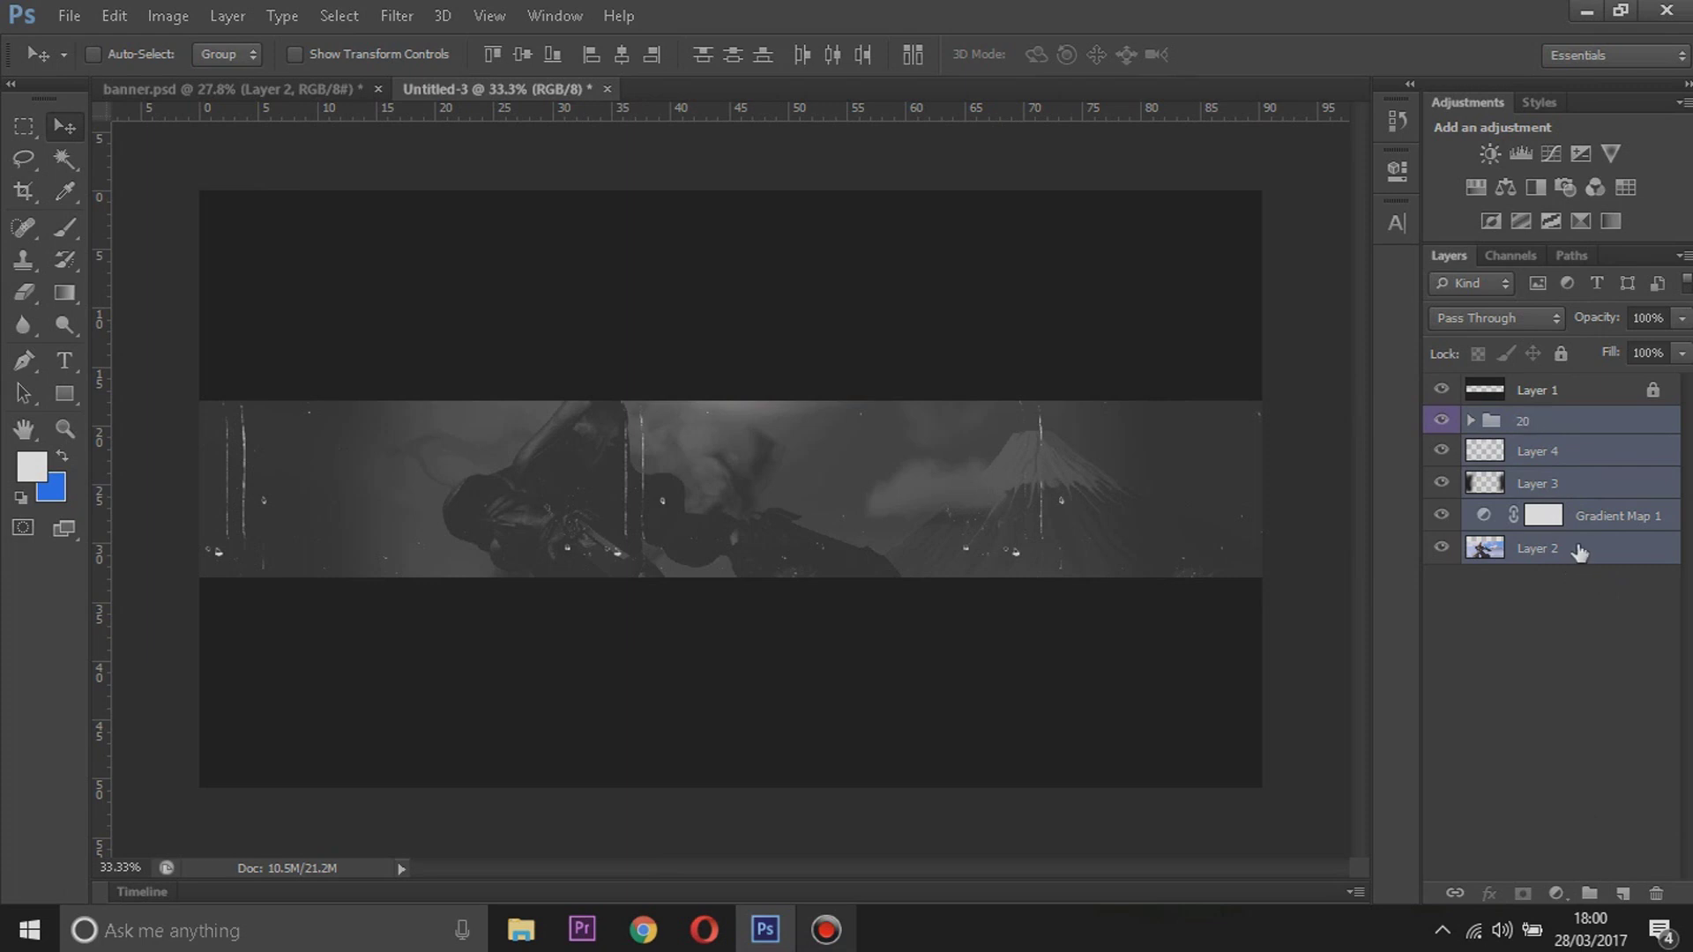
{"action": "left_click", "coordinate": [1593, 893]}
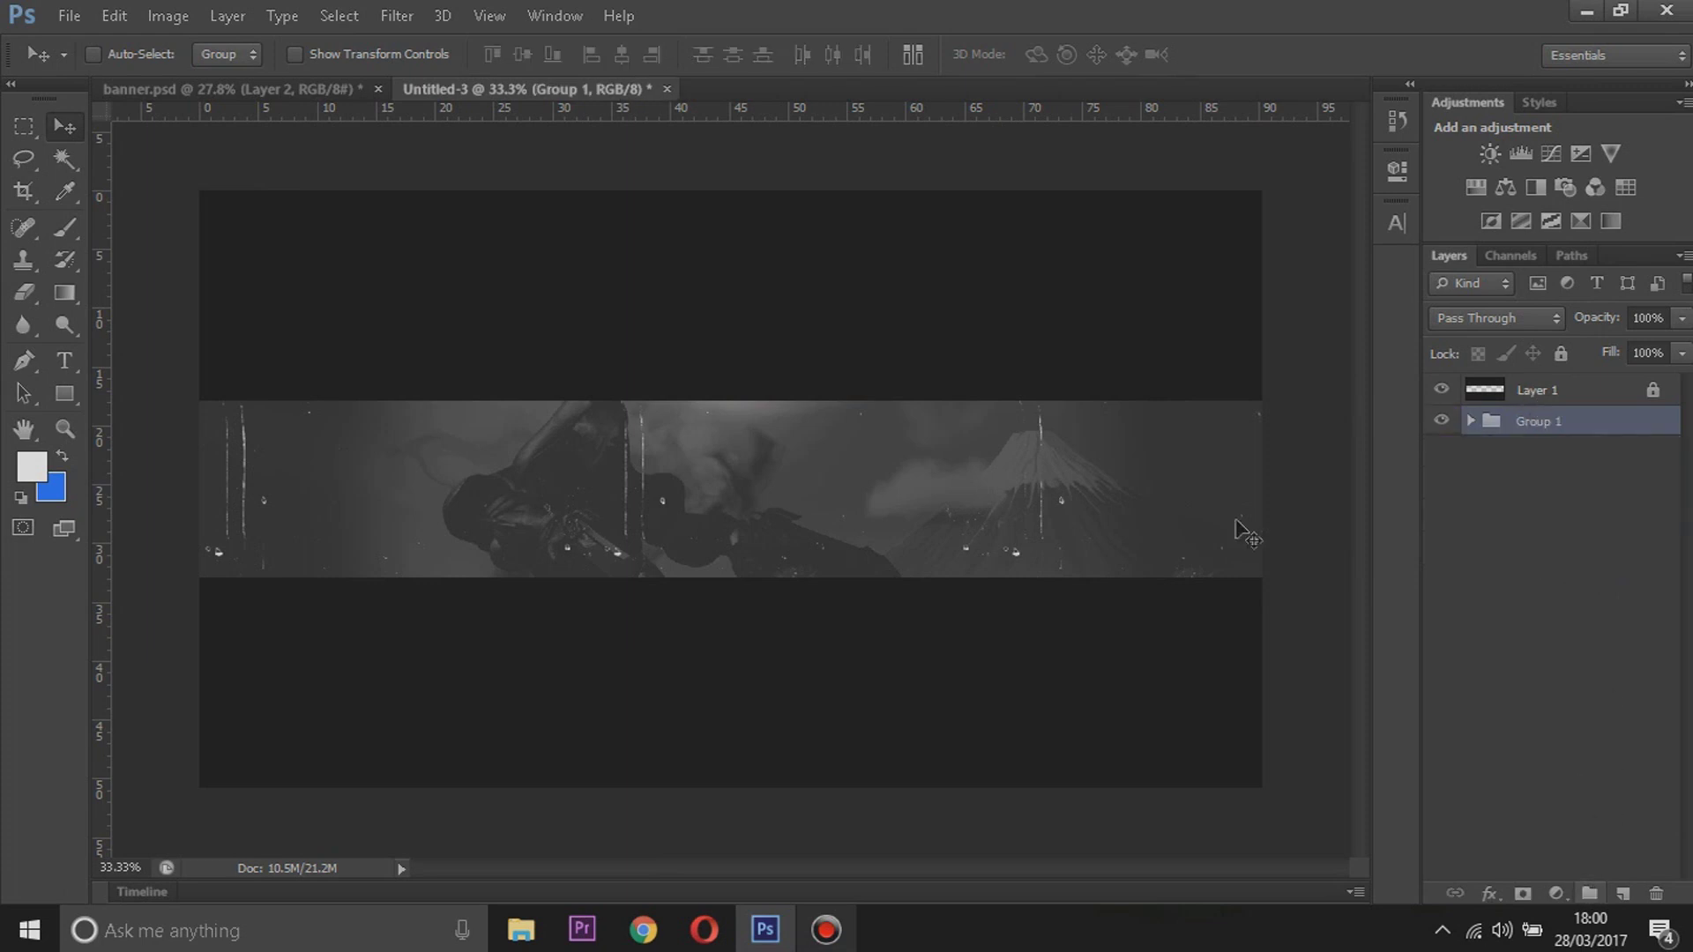
{"action": "left_click", "coordinate": [1439, 423]}
{"action": "left_click", "coordinate": [1441, 421]}
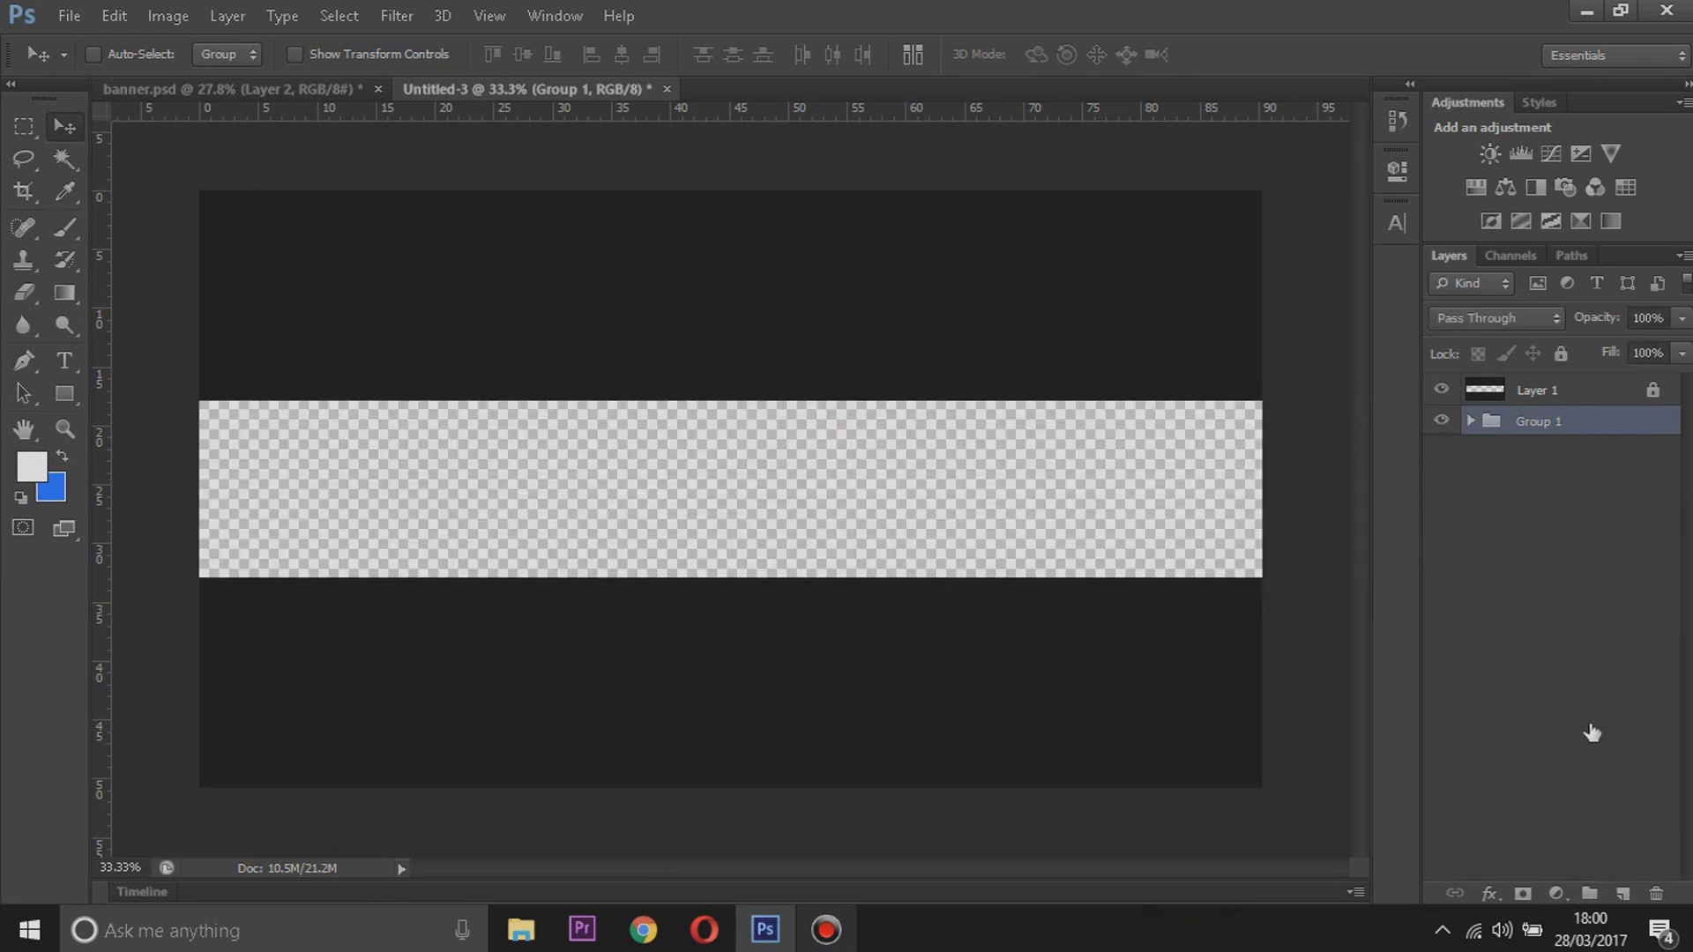
Add the 'cs' text on a new layer in Have Heart One at about 285.37 pt
{"action": "left_click", "coordinate": [1625, 893]}
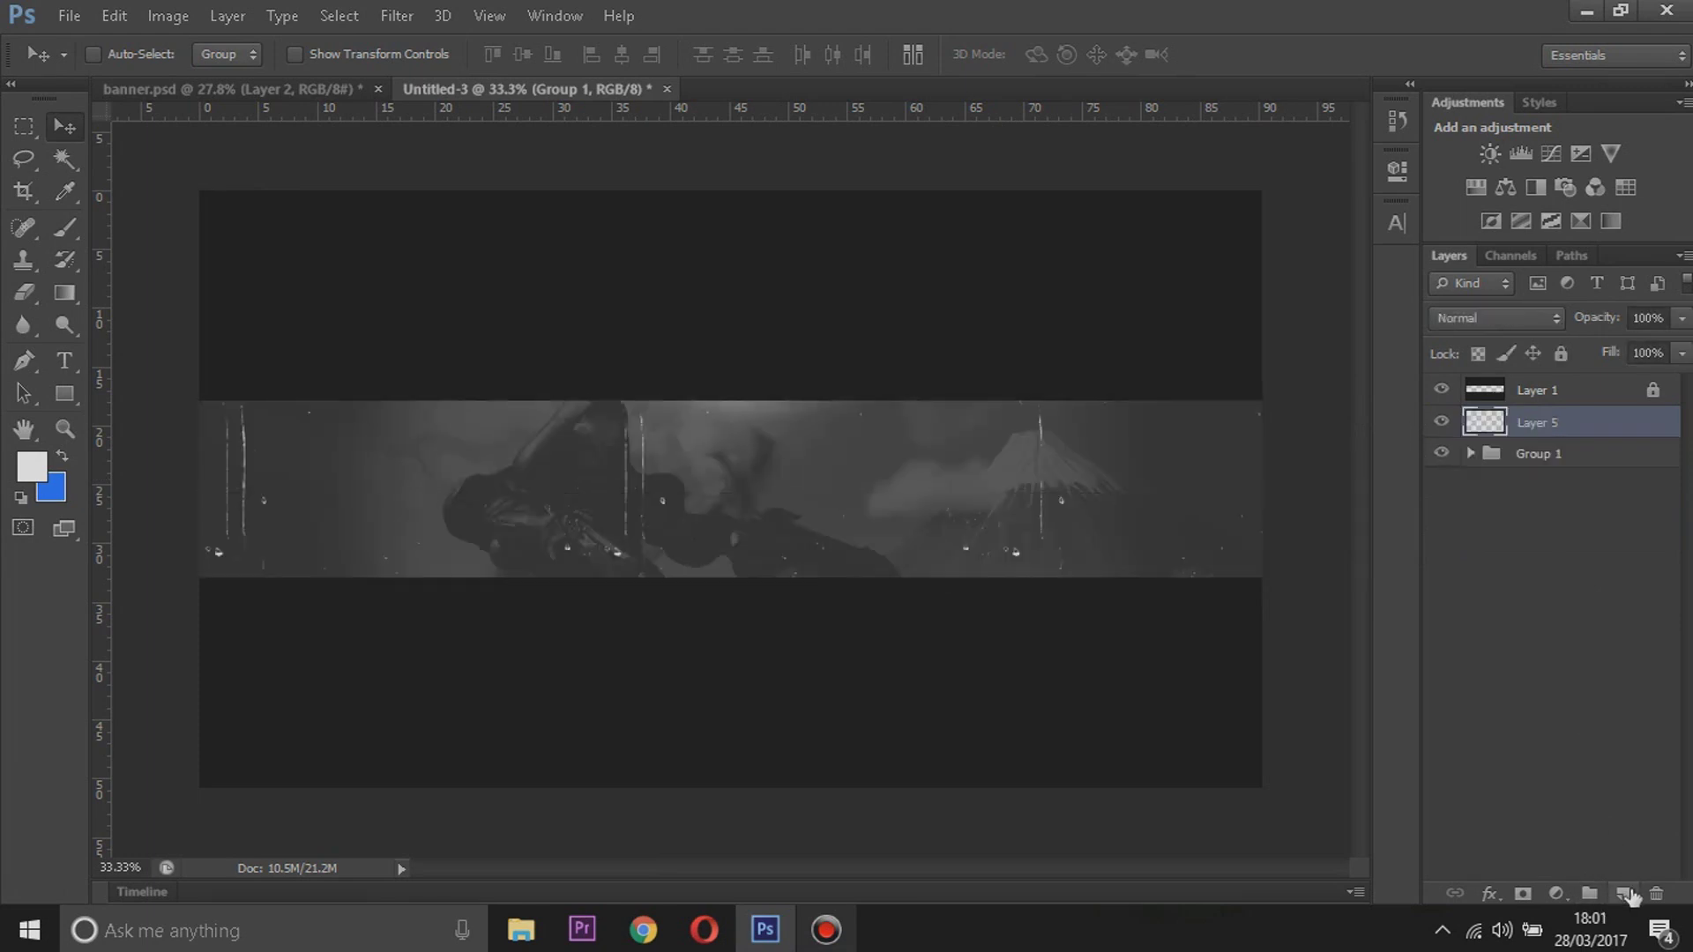
{"action": "left_click", "coordinate": [66, 363]}
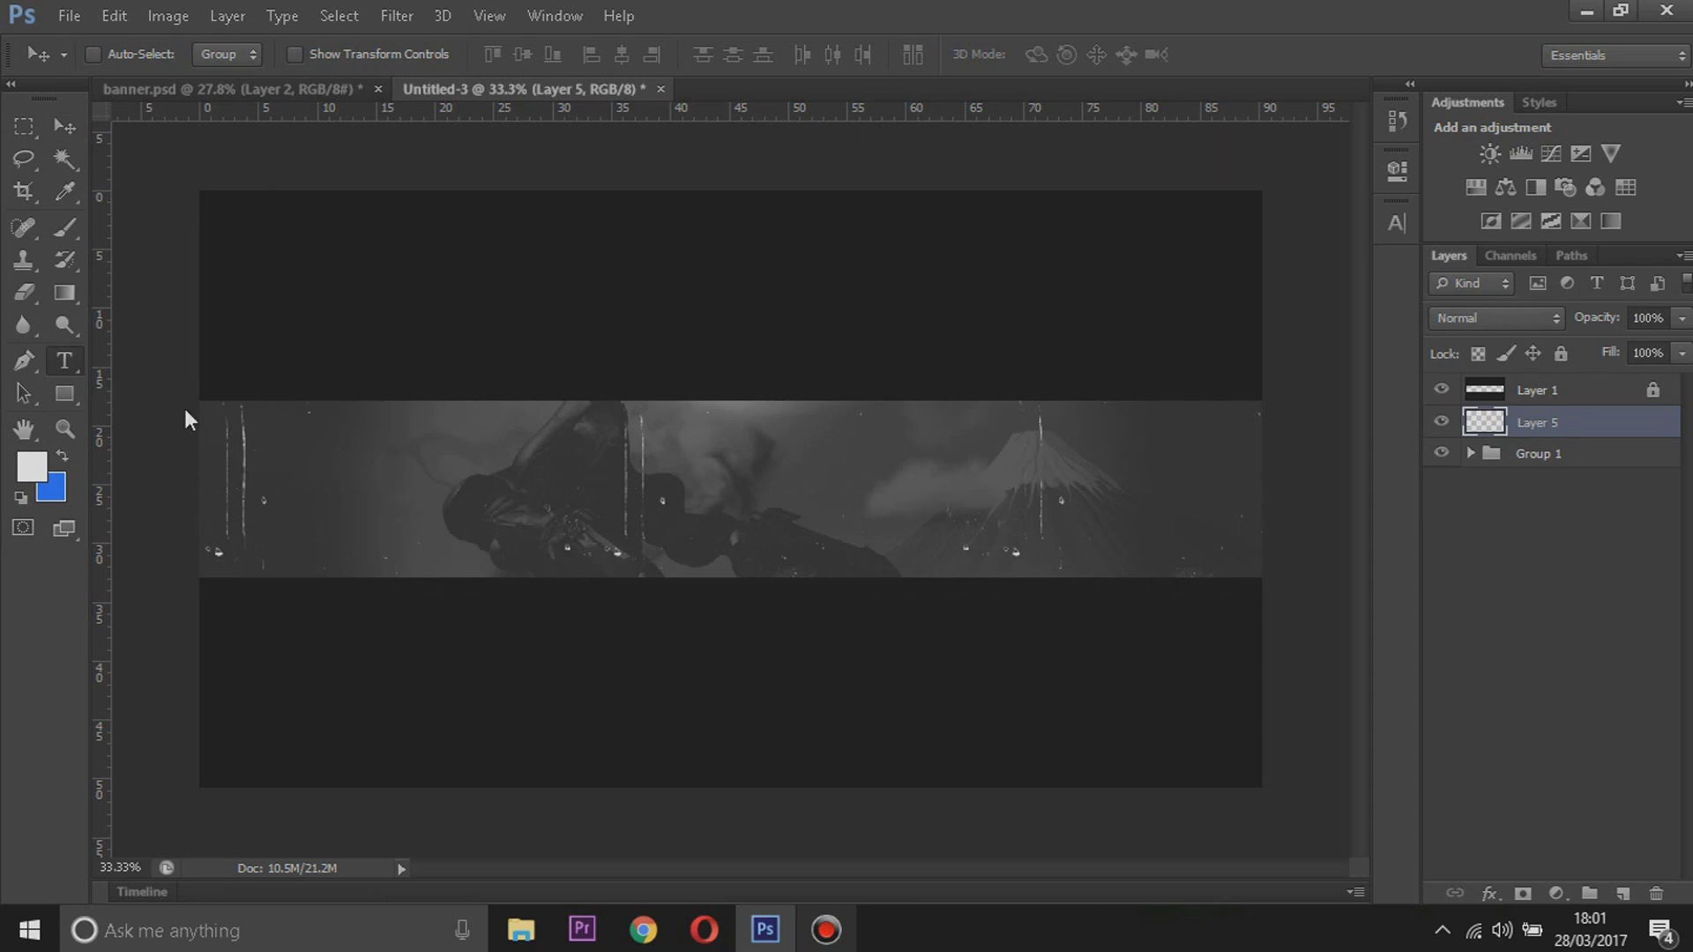
{"action": "left_click", "coordinate": [589, 490]}
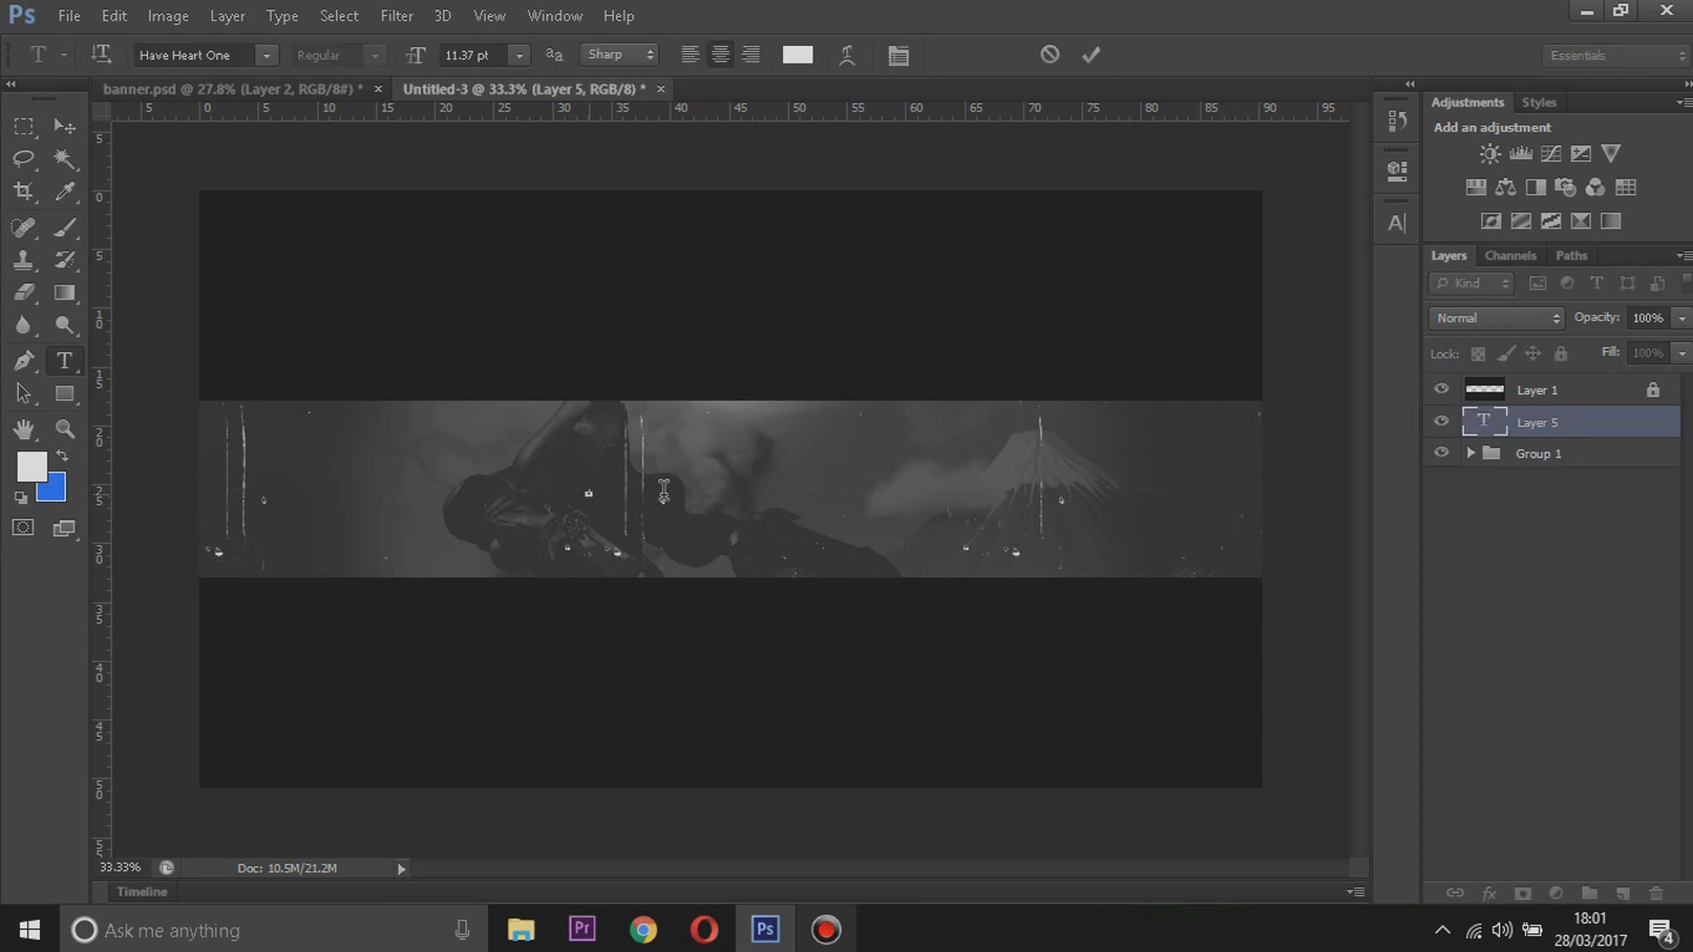
{"action": "scroll", "coordinate": [583, 486], "scroll_direction": "up", "scroll_amount": 3}
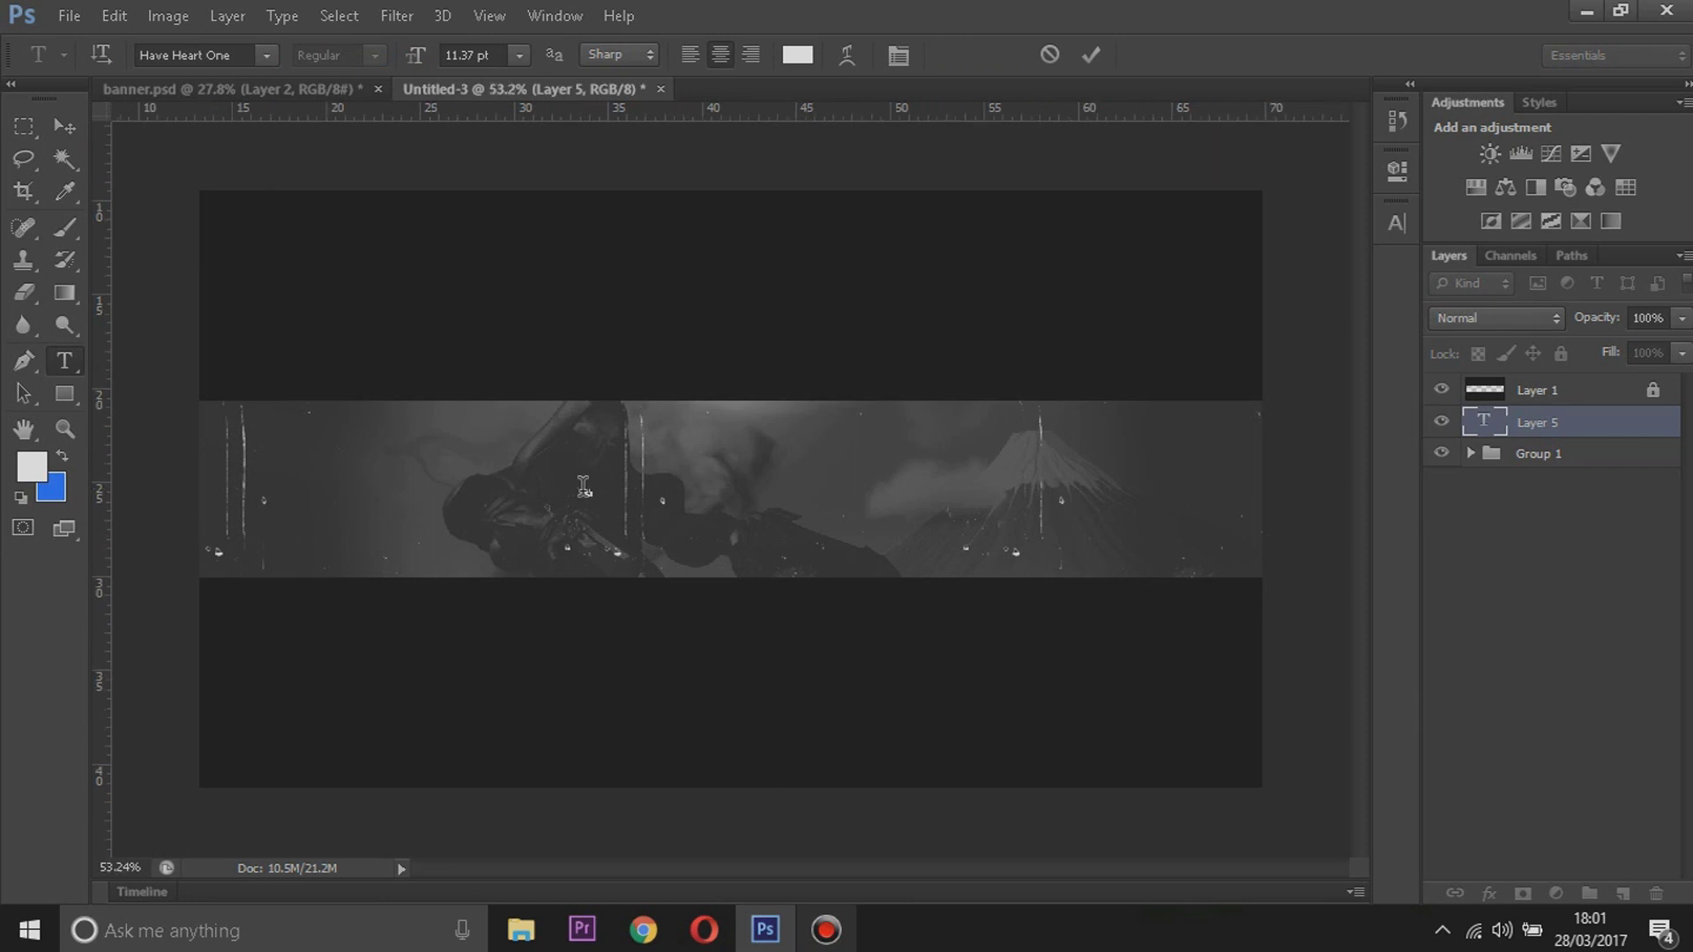
{"action": "scroll", "coordinate": [567, 492], "scroll_direction": "up", "scroll_amount": 2}
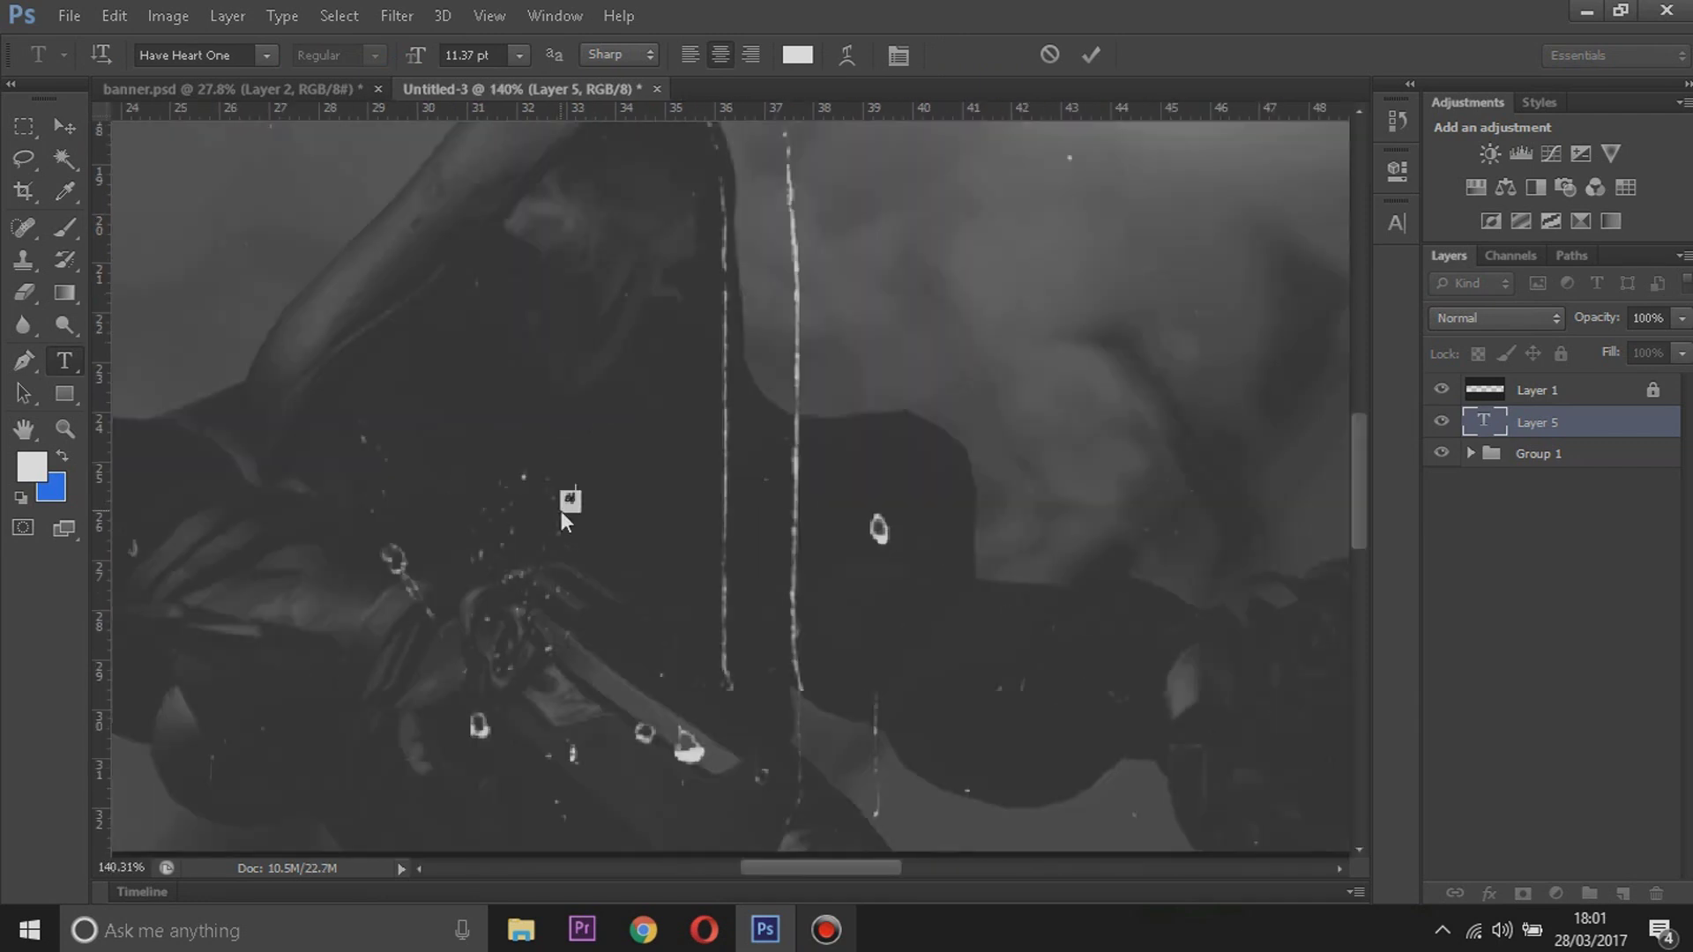
{"action": "left_click", "coordinate": [470, 58]}
{"action": "left_click_drag", "start_coordinate": [571, 447], "coordinate": [578, 500]}
{"action": "left_click_drag", "start_coordinate": [755, 141], "coordinate": [644, 389]}
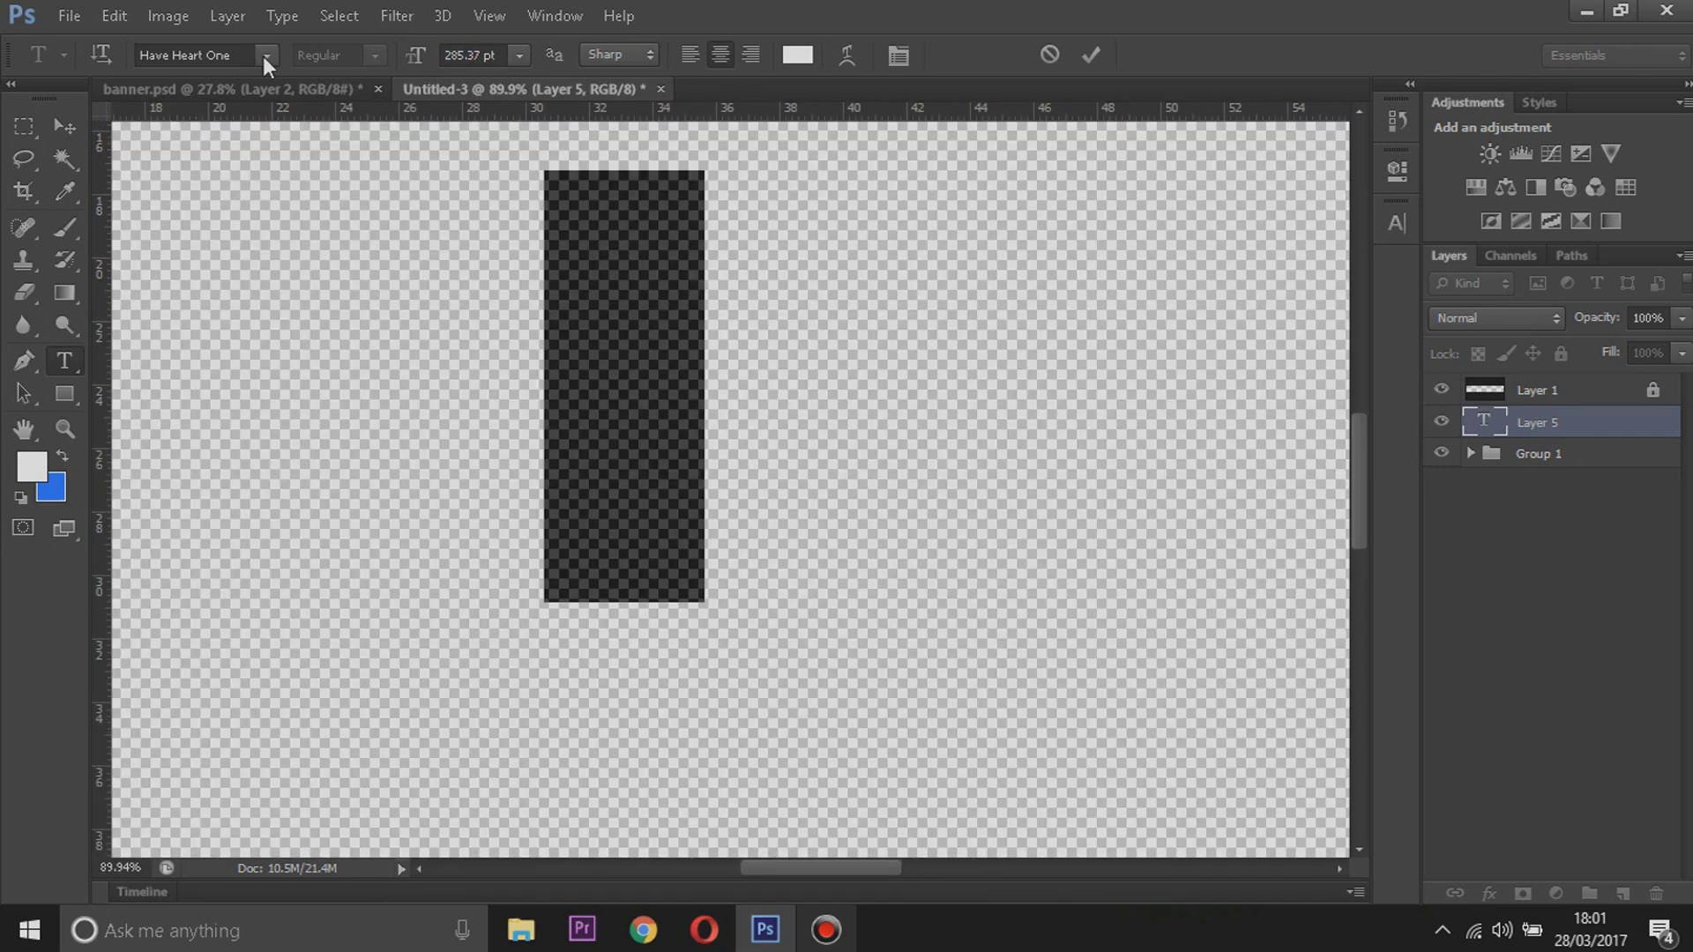
{"action": "left_click", "coordinate": [263, 56]}
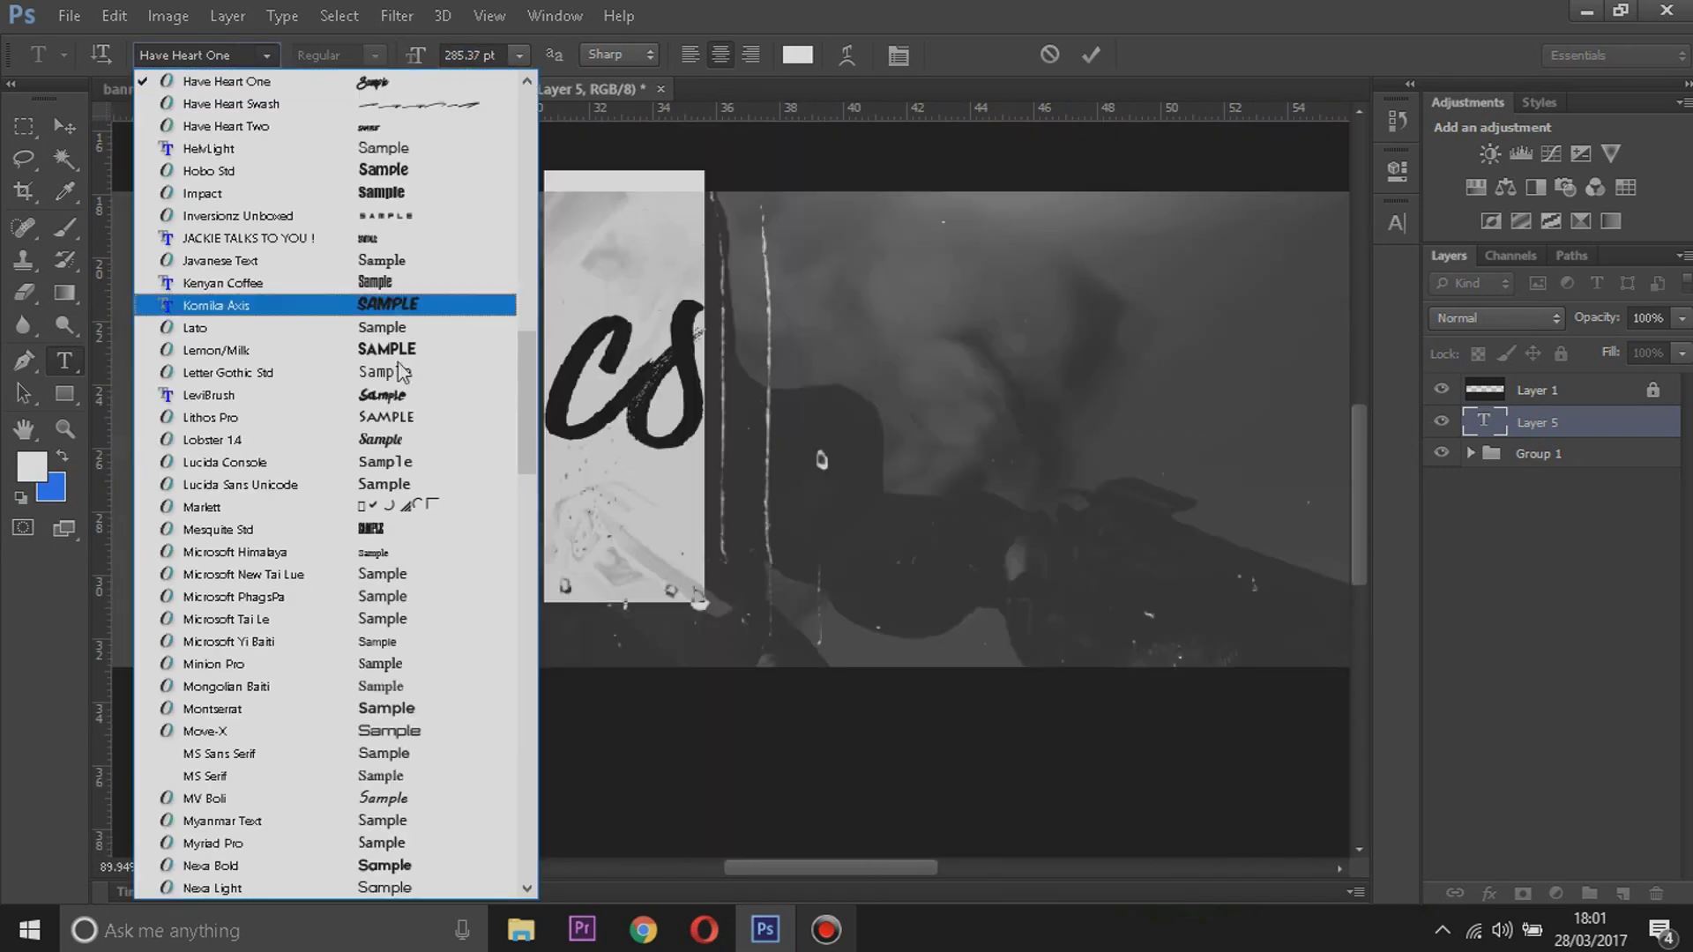
{"action": "left_click", "coordinate": [1181, 26]}
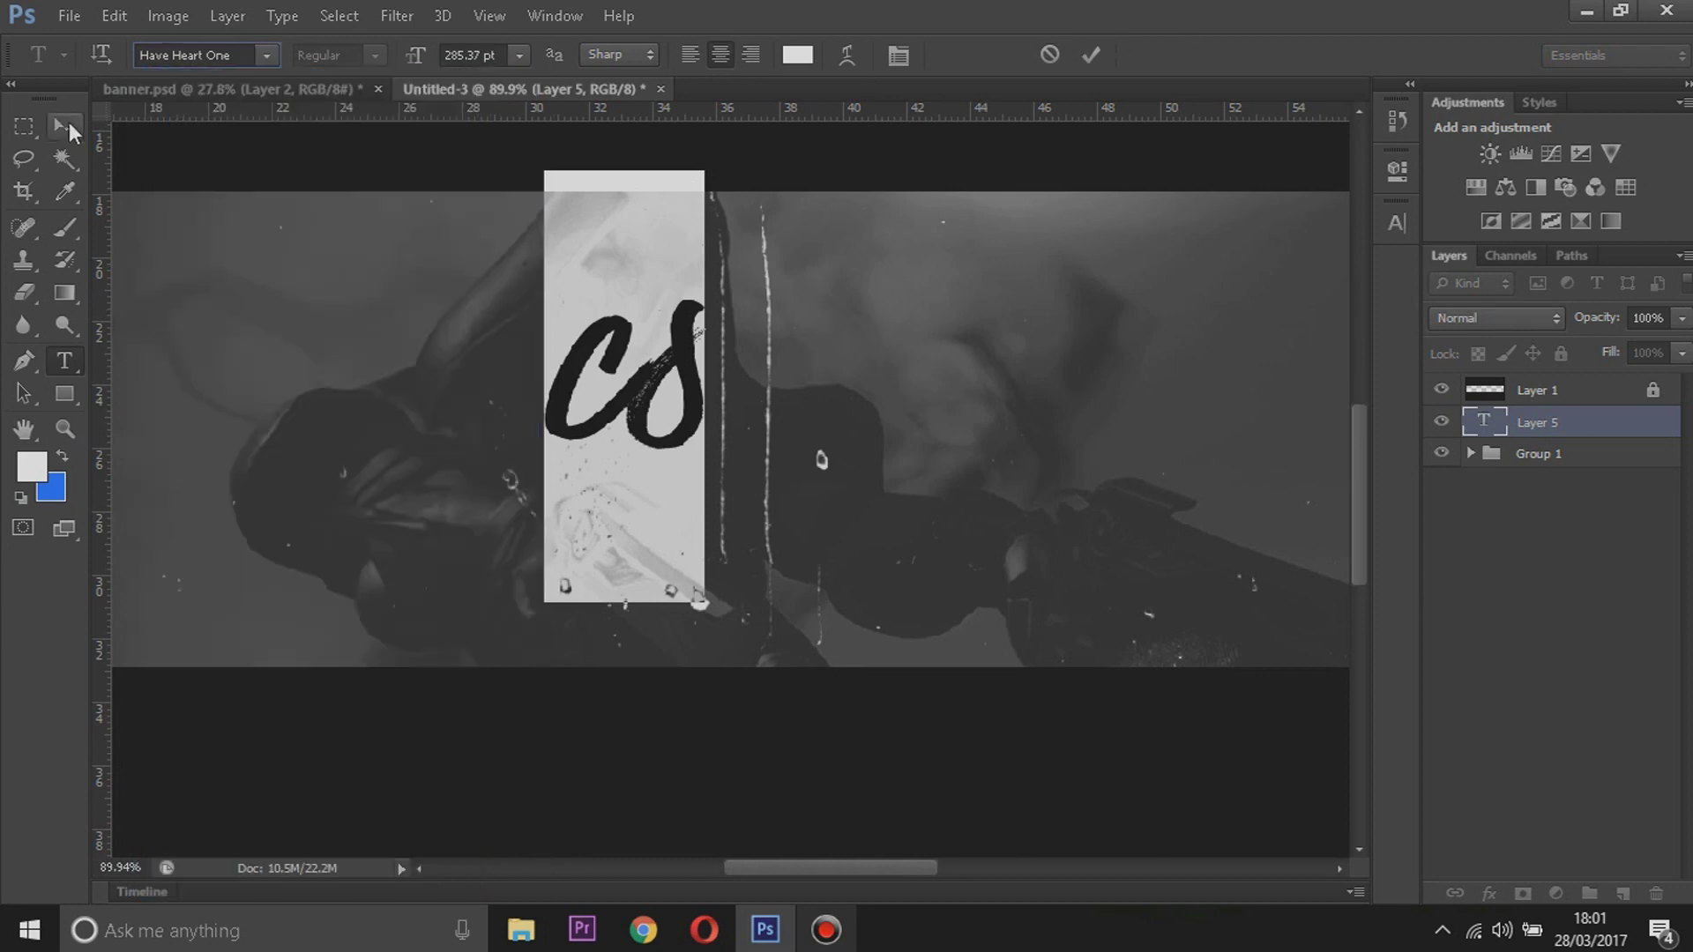
Commit the cs text and centre it horizontally and vertically on the canvas
{"action": "left_click", "coordinate": [65, 125]}
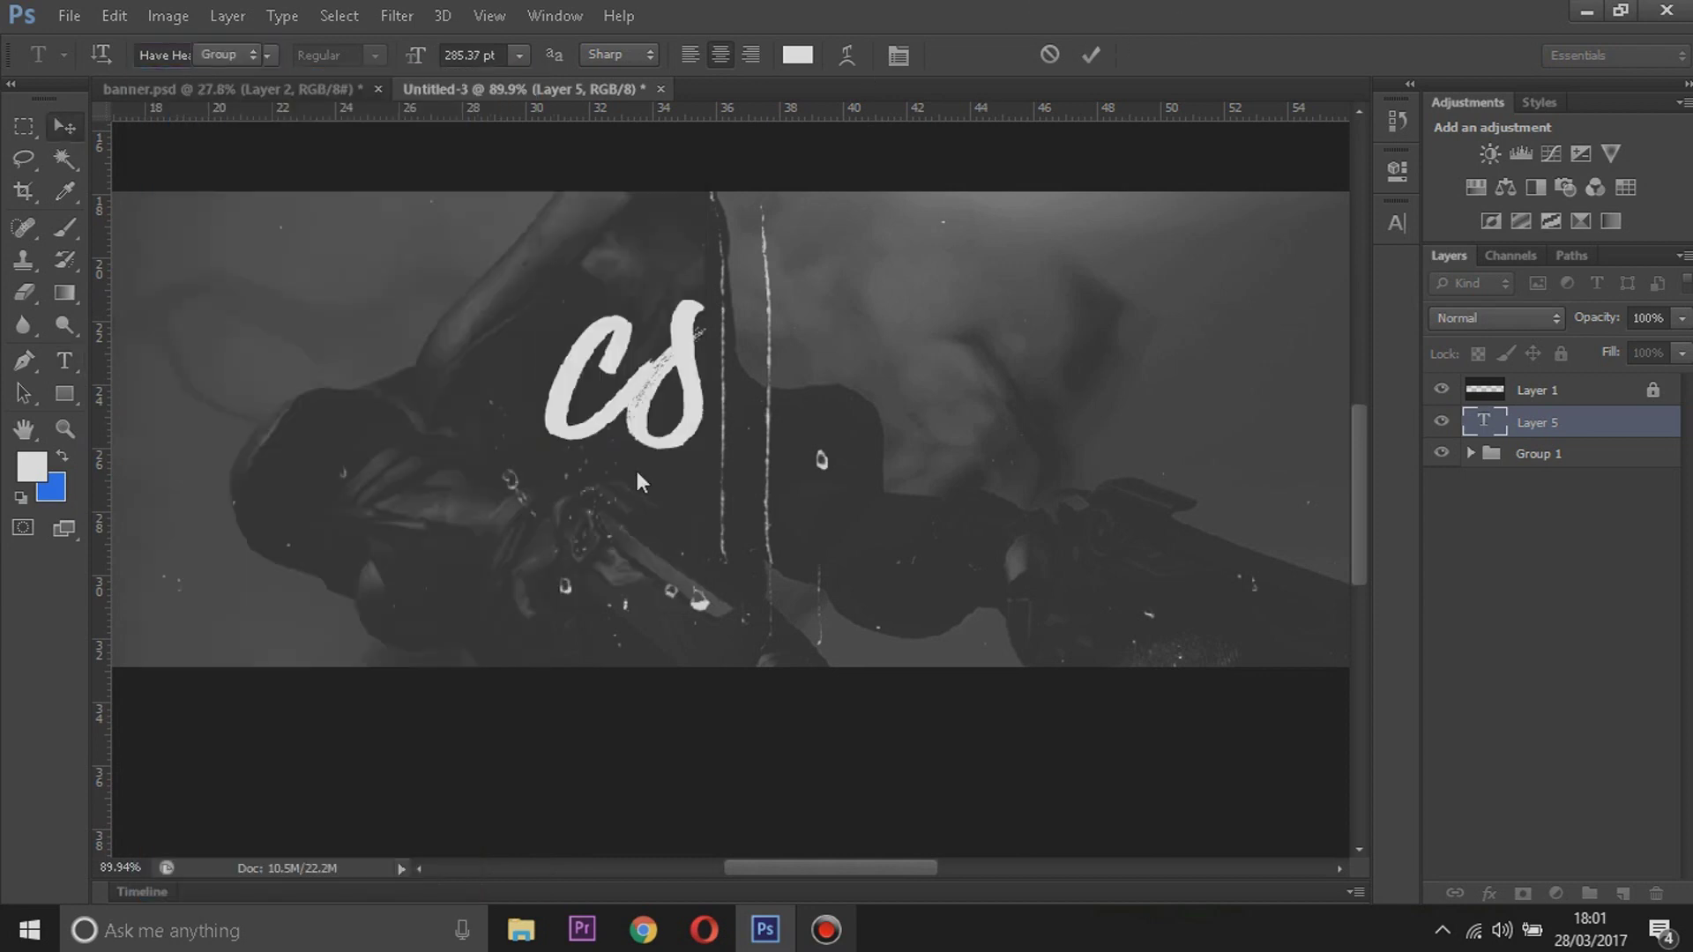
{"action": "scroll", "coordinate": [646, 487], "scroll_direction": "down", "scroll_amount": 2}
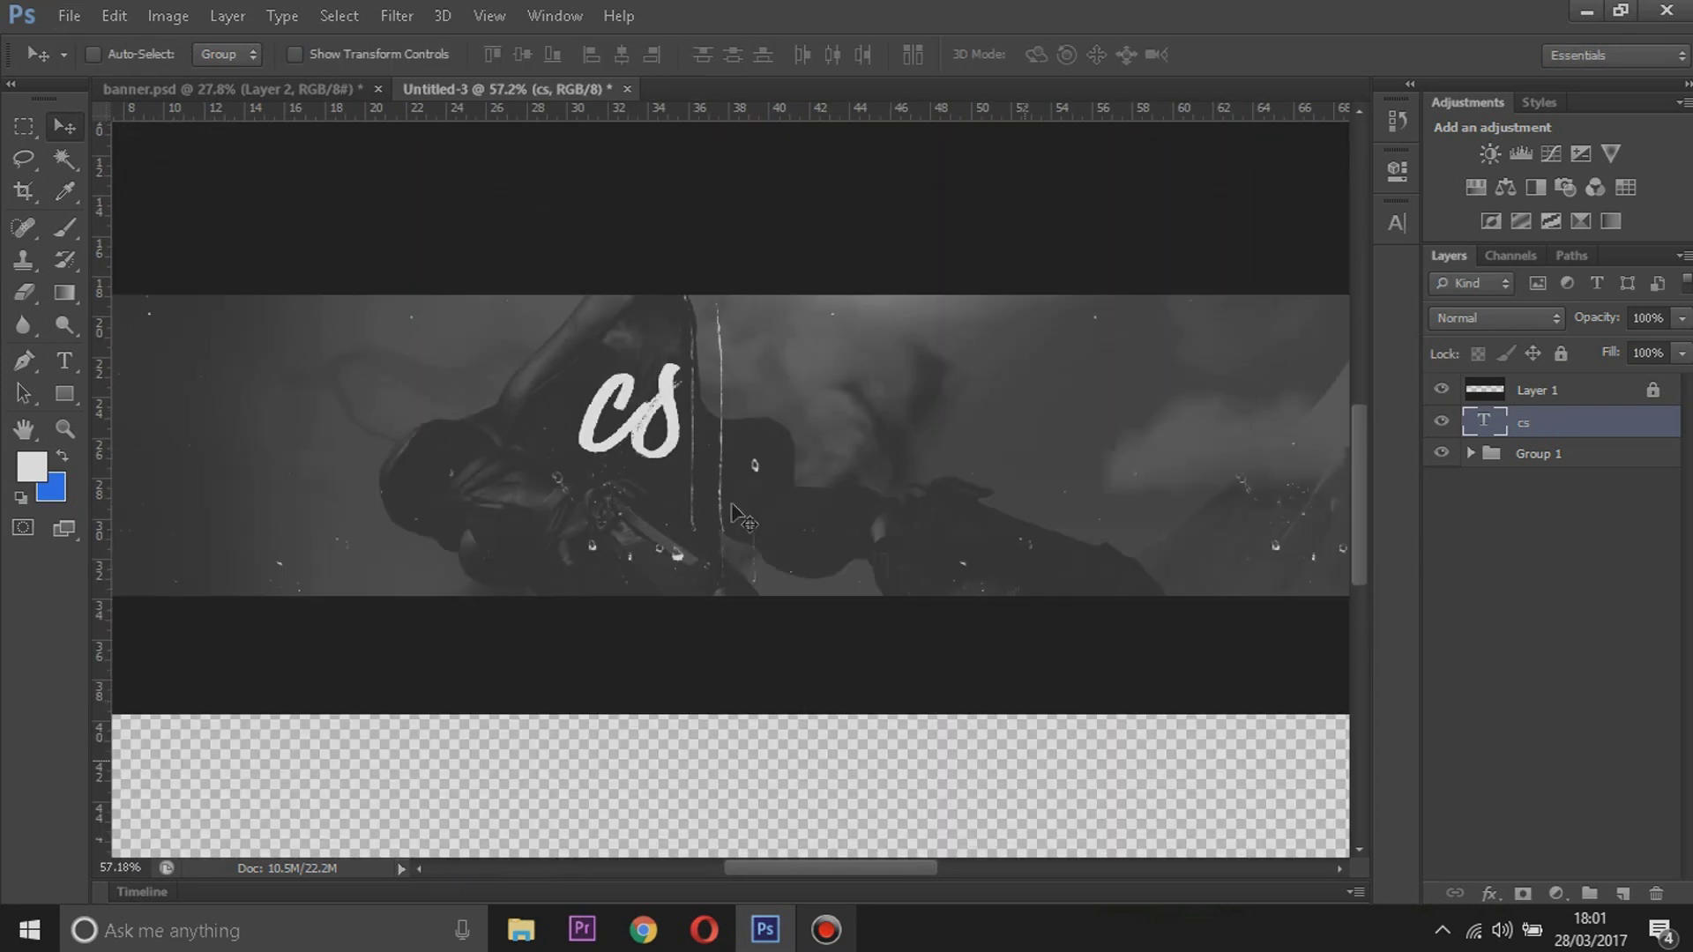
{"action": "scroll", "coordinate": [732, 510], "scroll_direction": "down", "scroll_amount": 2}
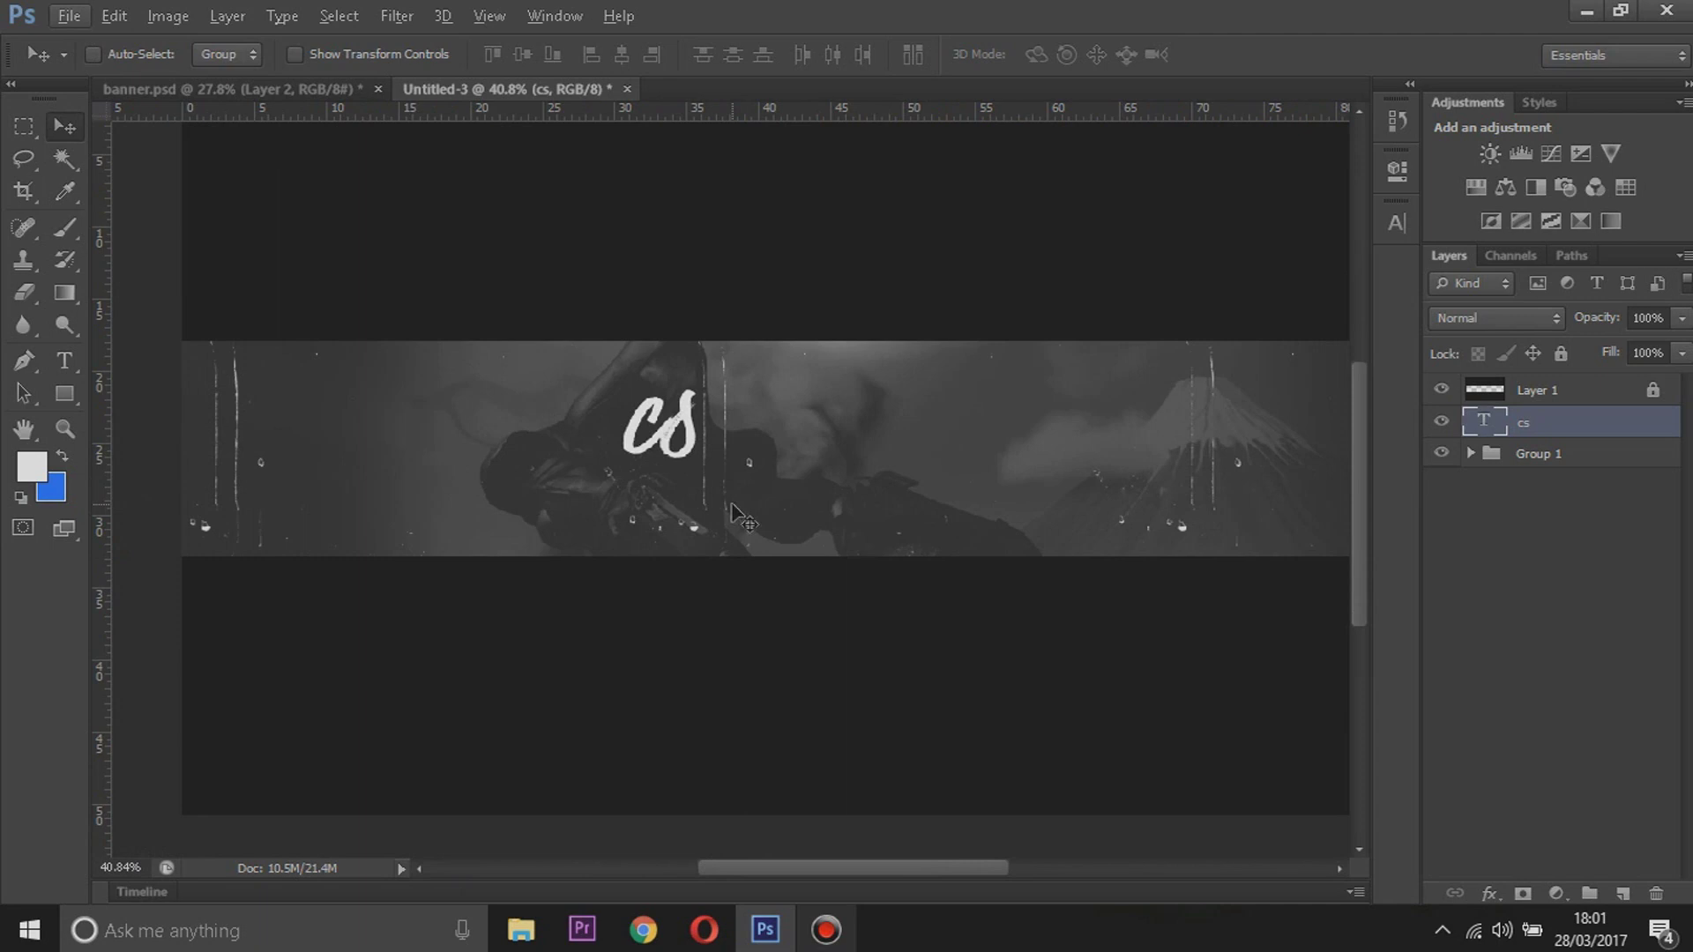
{"action": "key", "text": "ctrl+a"}
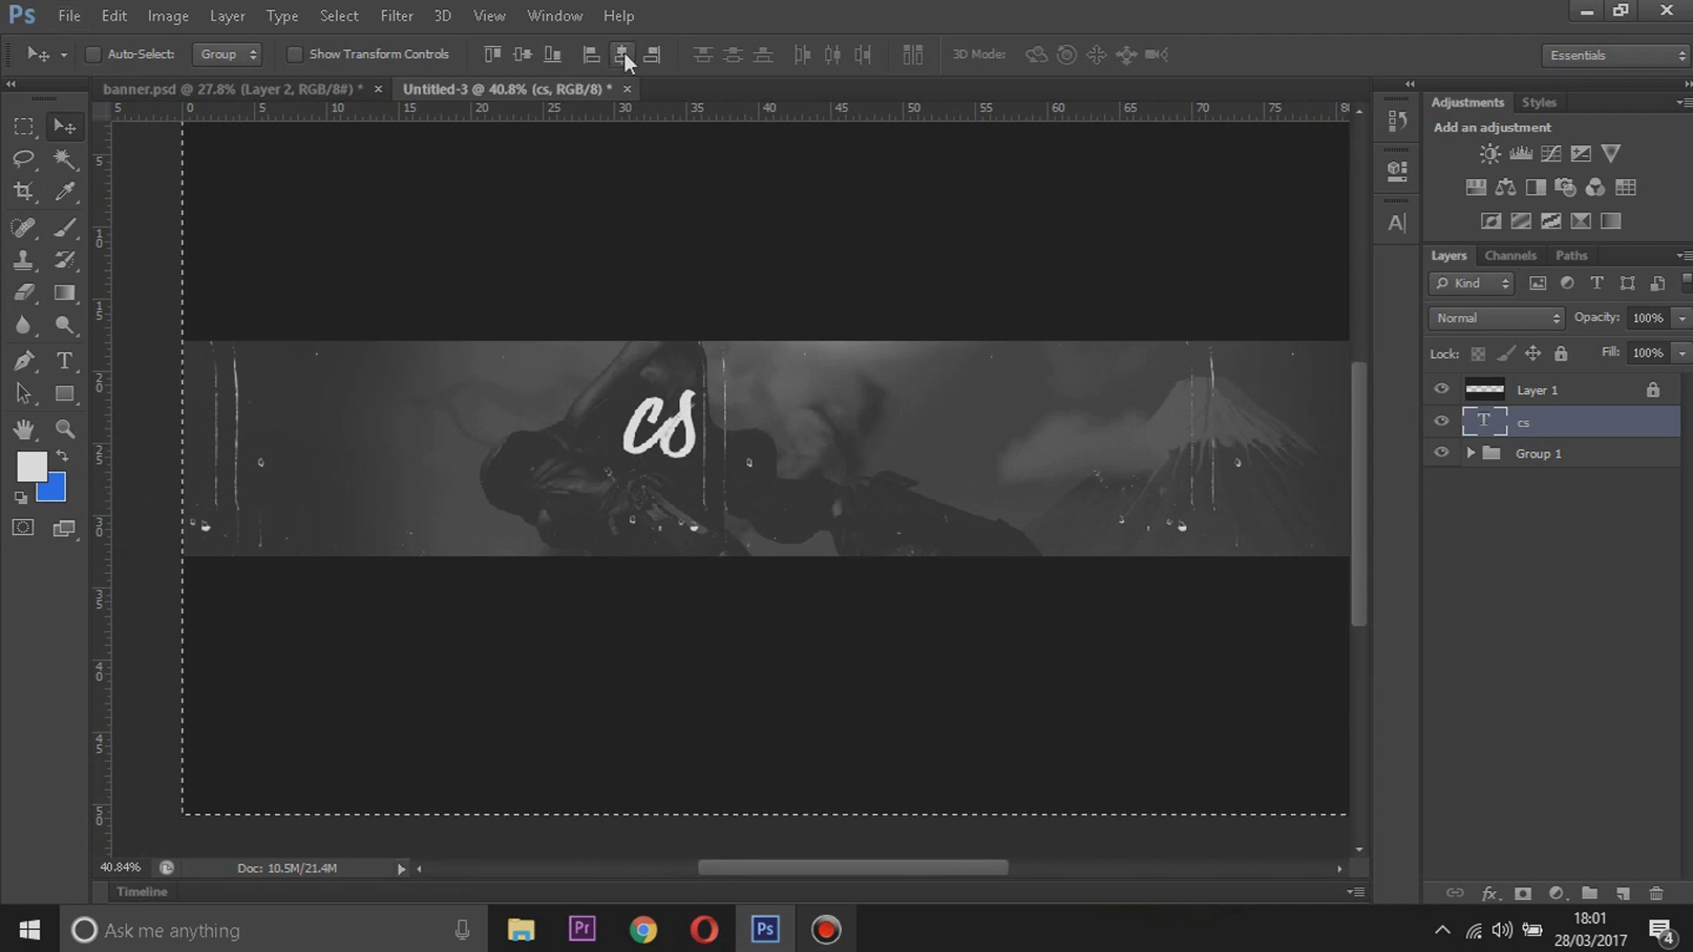
{"action": "left_click", "coordinate": [522, 53]}
{"action": "left_click", "coordinate": [521, 55]}
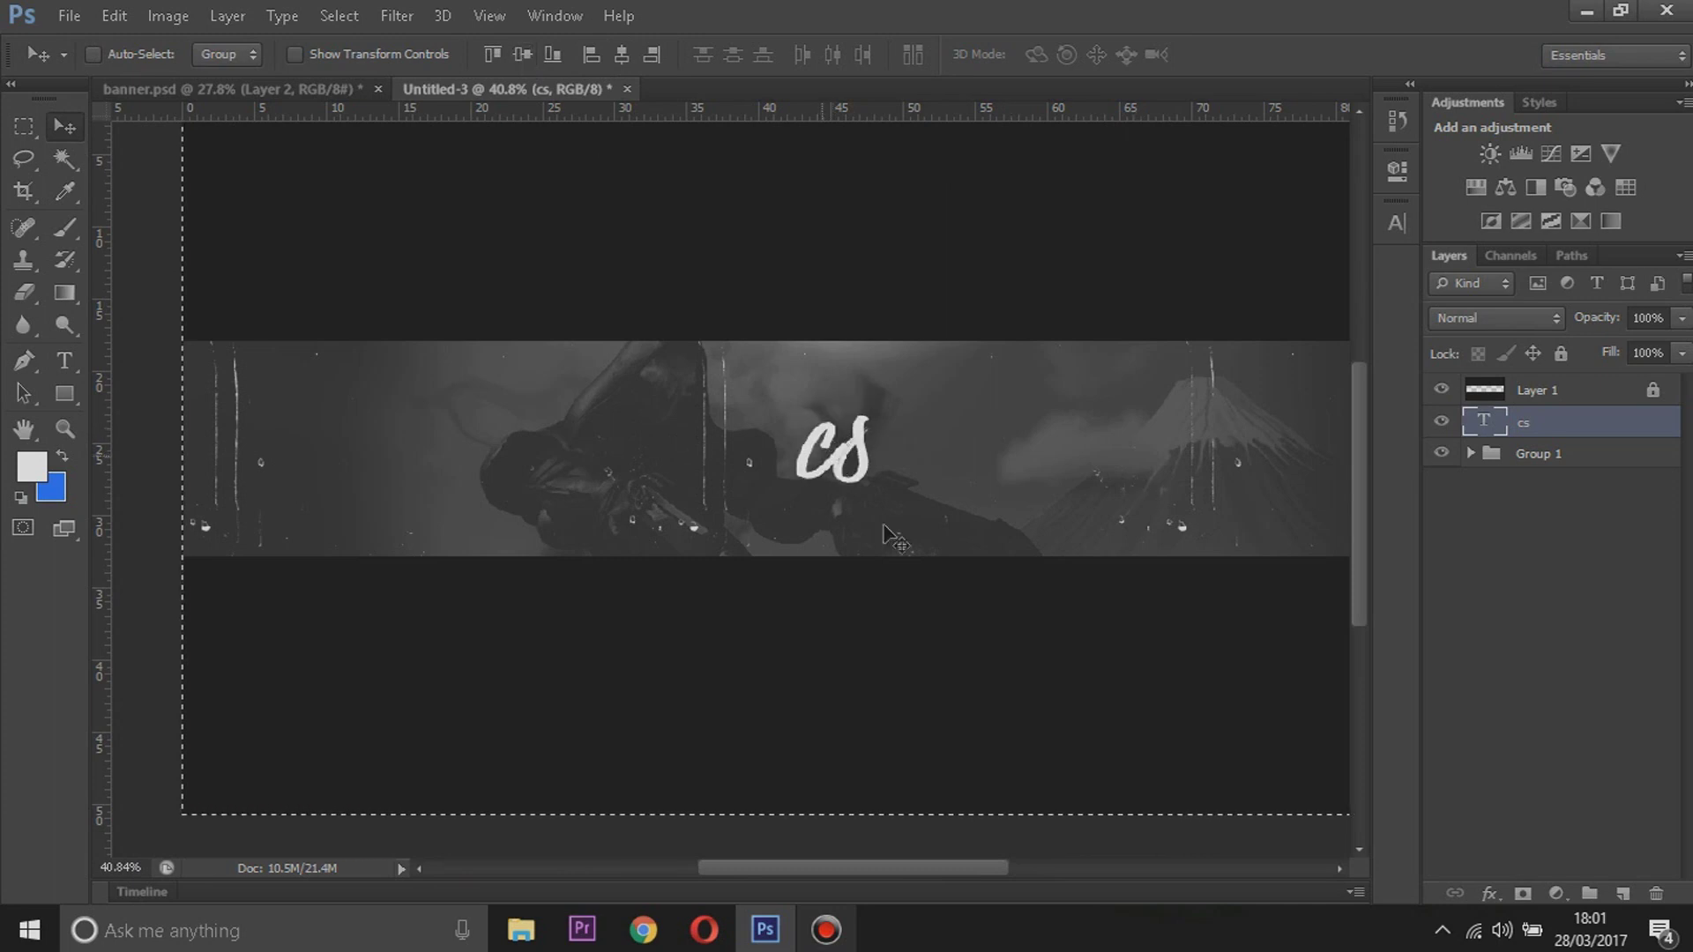
{"action": "key", "text": "ctrl+d"}
{"action": "scroll", "coordinate": [889, 536], "scroll_direction": "down", "scroll_amount": 3}
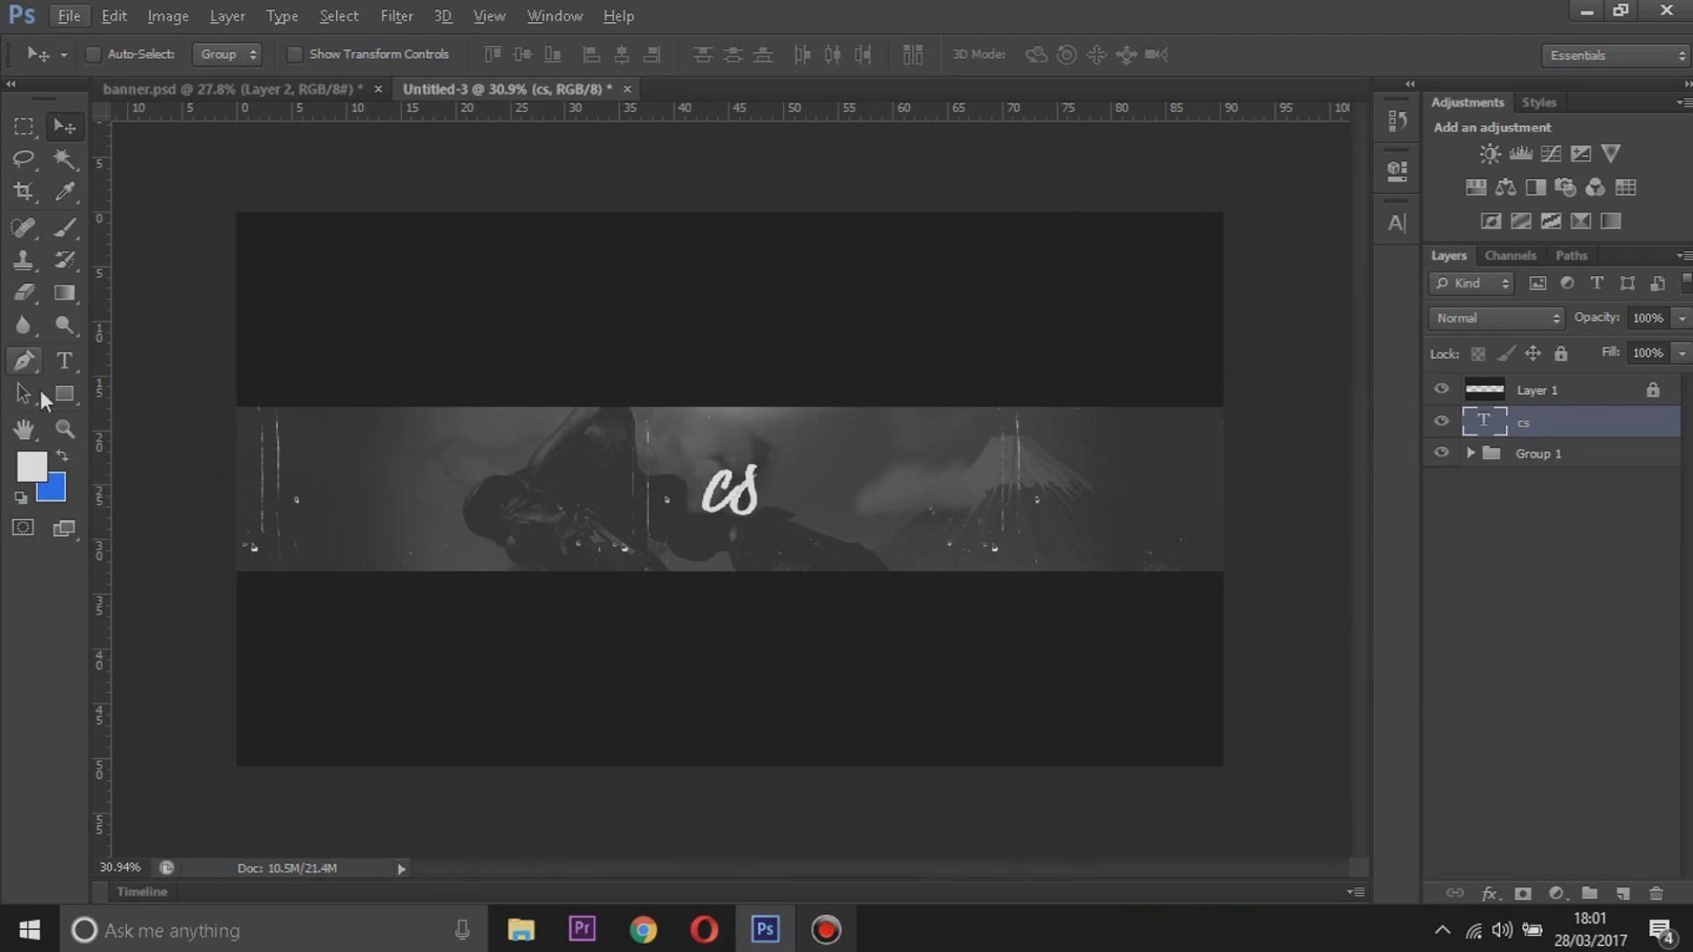
Choose the Rounded Rectangle Tool and draw a 307 × 307 px rounded square over the cs text
{"action": "left_click_drag", "start_coordinate": [61, 394], "coordinate": [210, 435]}
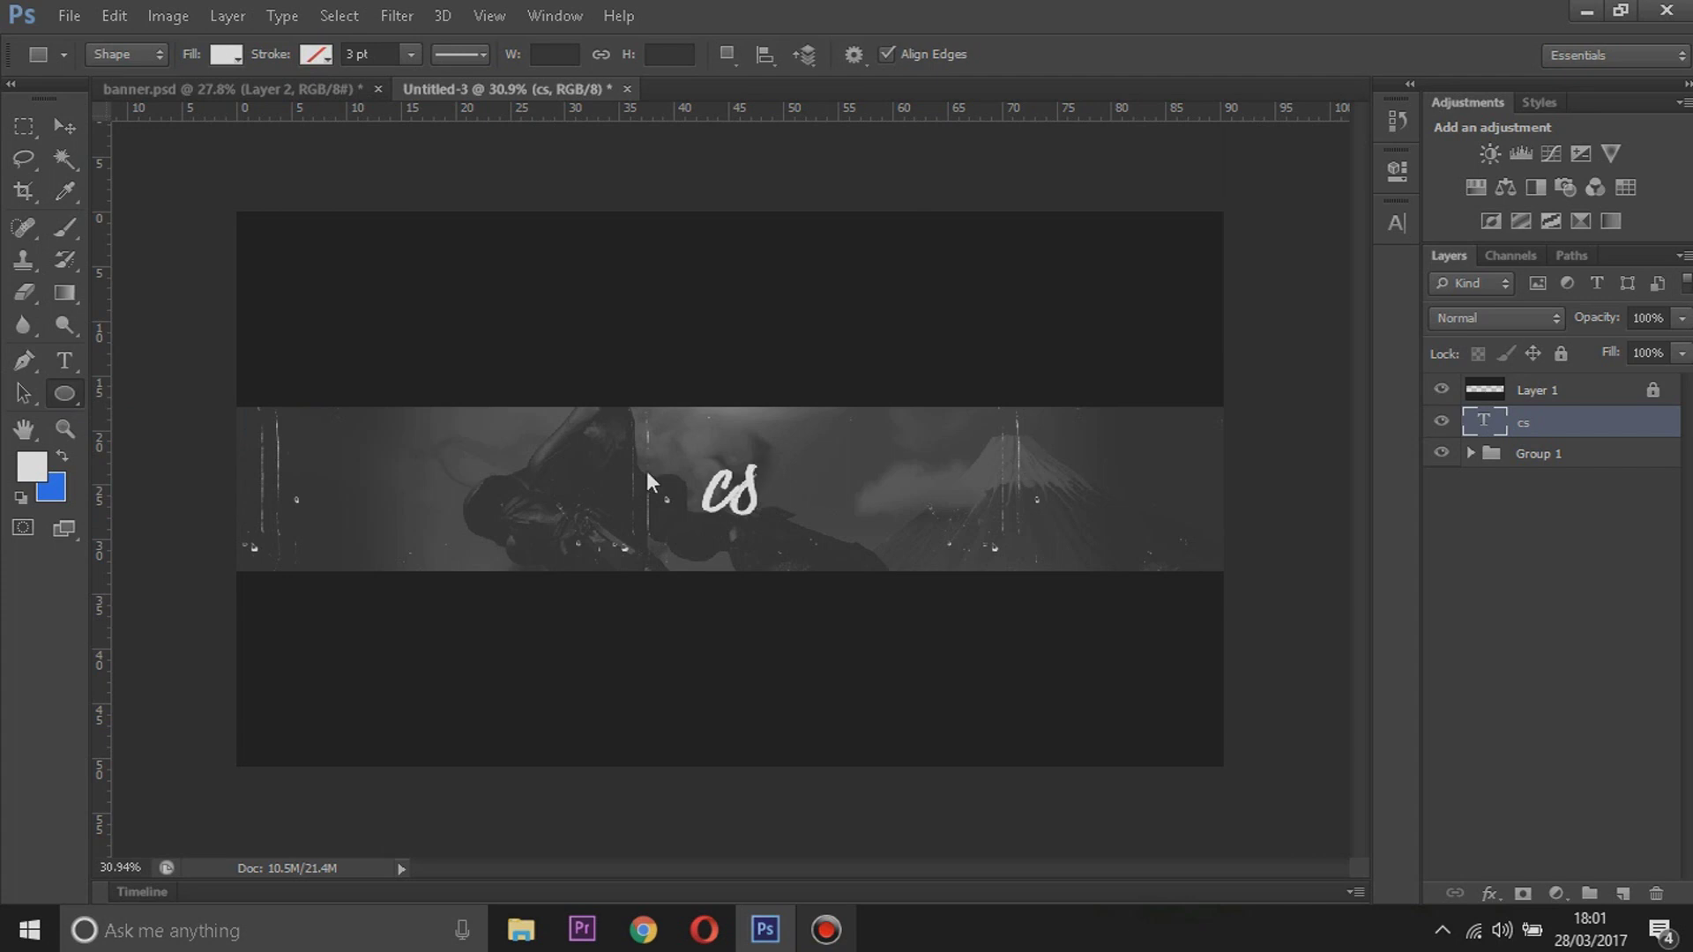
{"action": "mouse_move", "coordinate": [64, 402]}
{"action": "left_mouse_down"}
{"action": "mouse_move", "coordinate": [146, 414]}
{"action": "mouse_move", "coordinate": [177, 484]}
{"action": "mouse_move", "coordinate": [176, 389]}
{"action": "mouse_move", "coordinate": [67, 397]}
{"action": "left_mouse_up"}
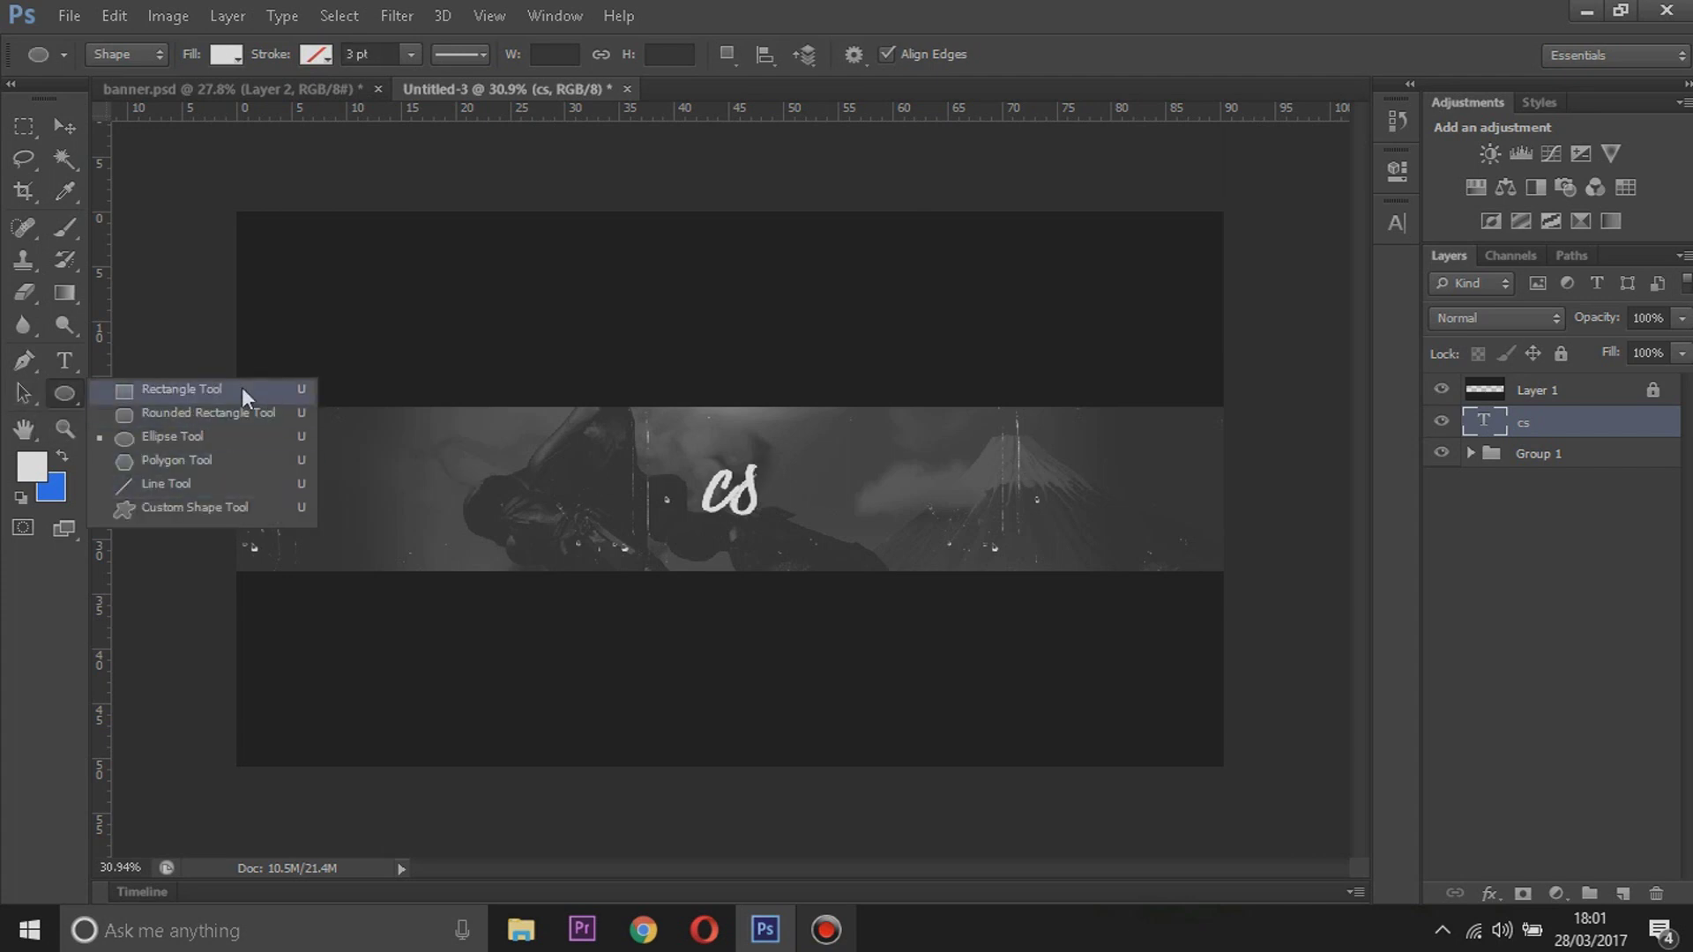
{"action": "left_click", "coordinate": [230, 432]}
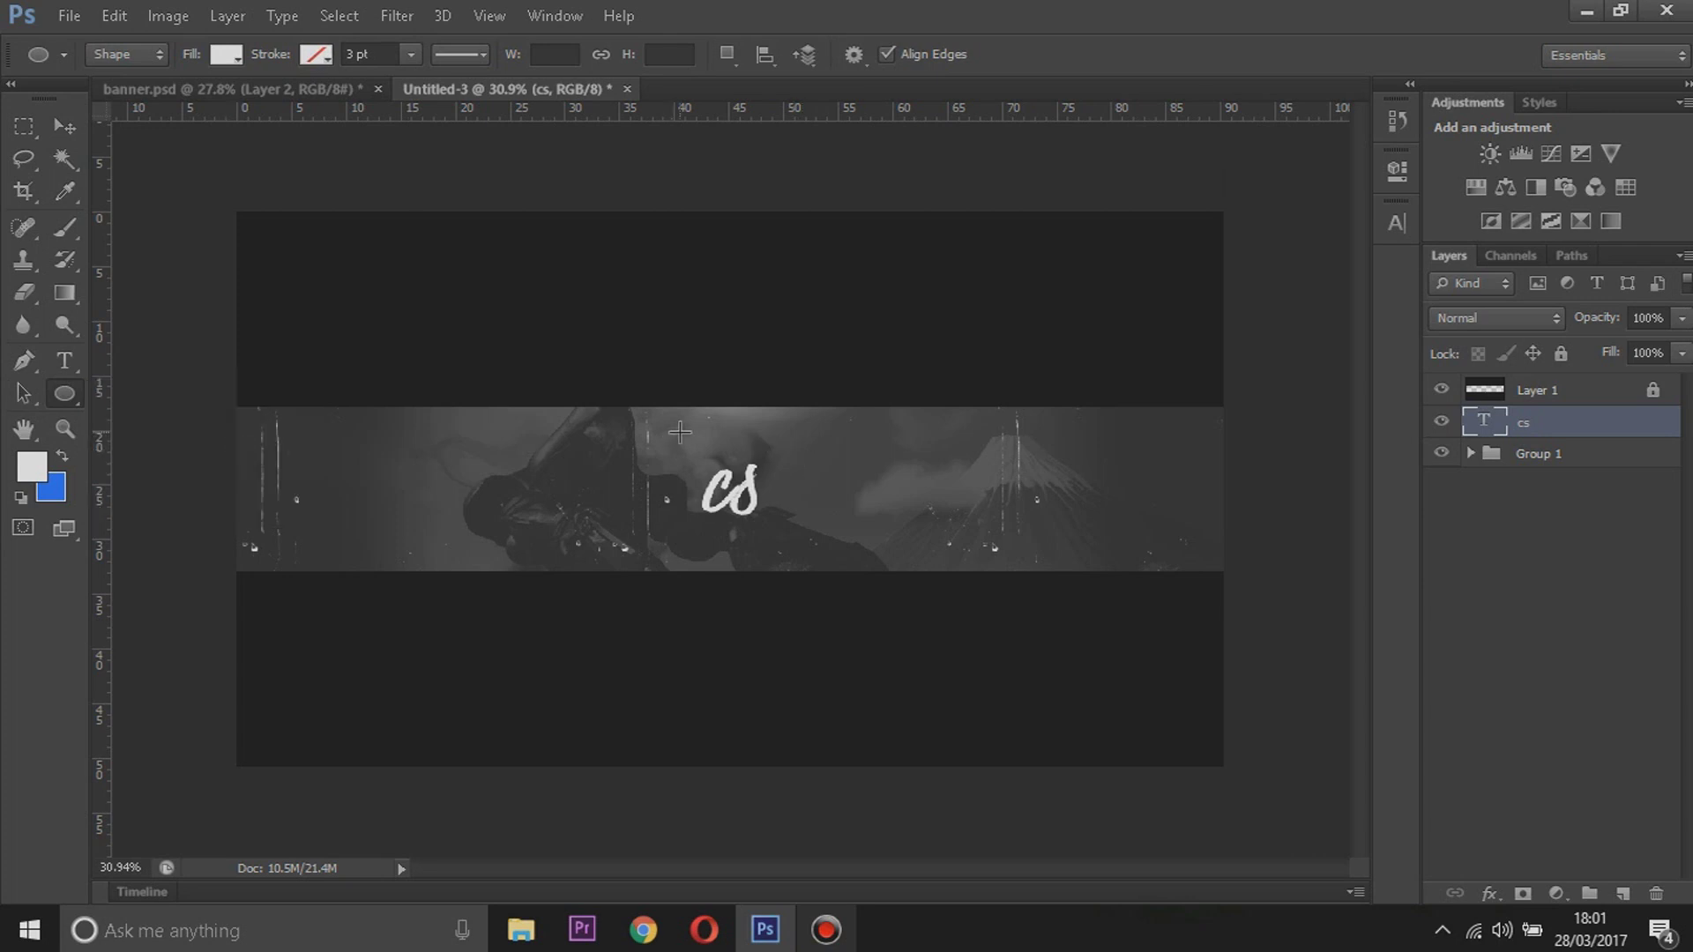
{"action": "left_click_drag", "start_coordinate": [63, 393], "coordinate": [215, 411]}
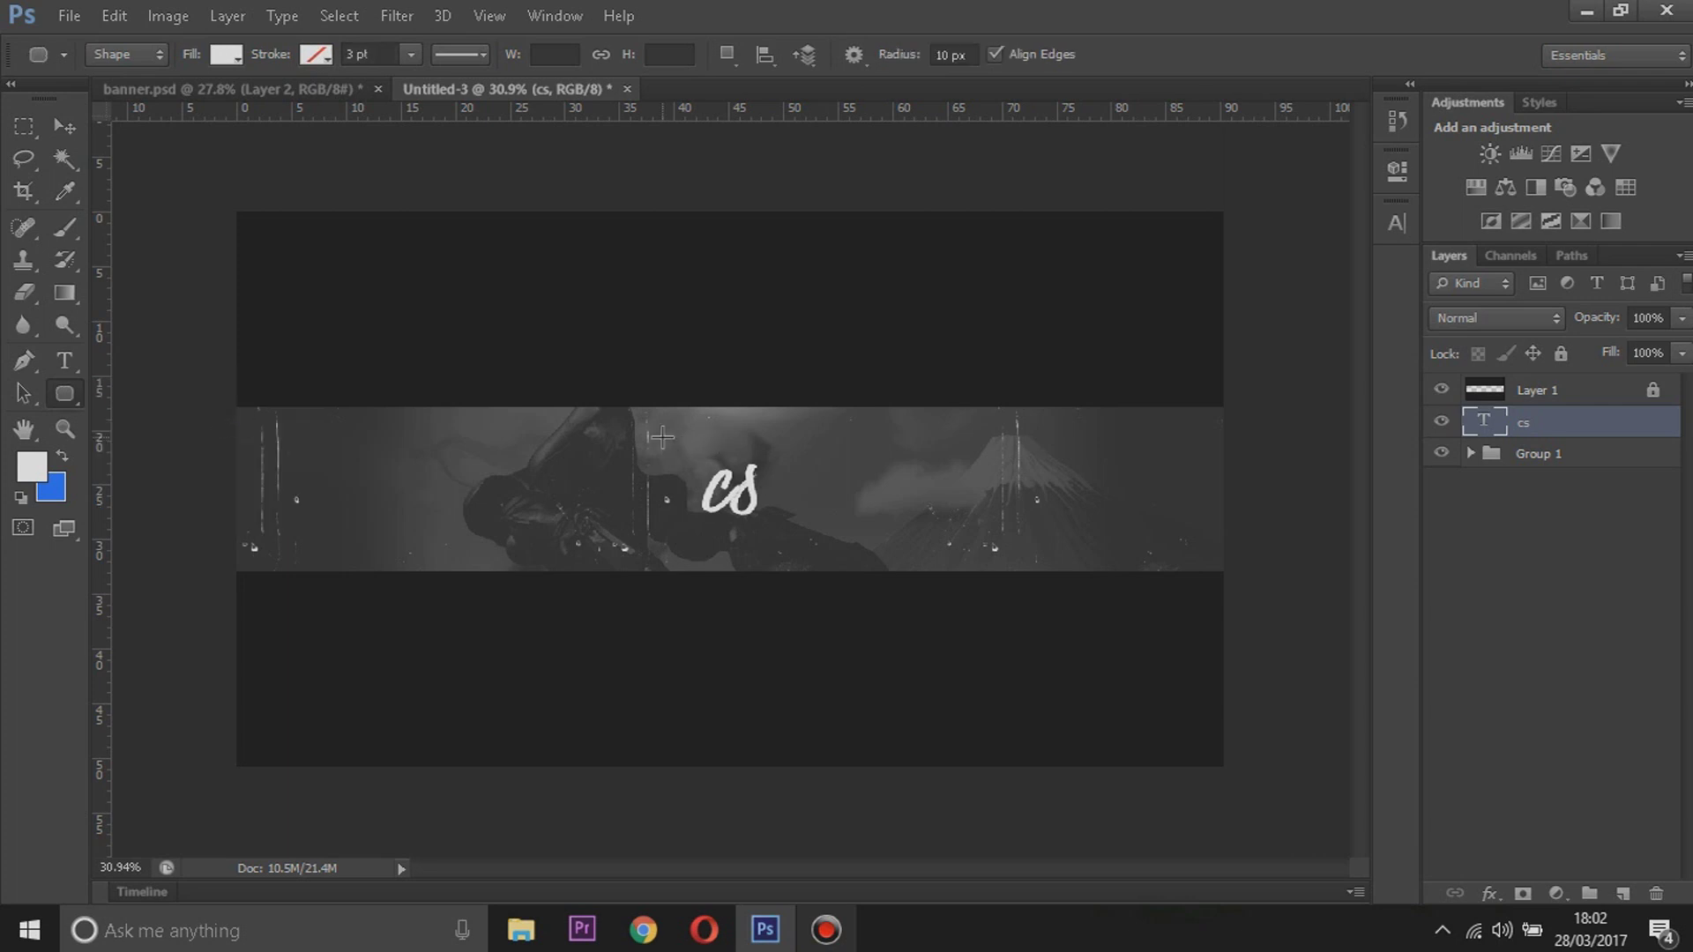
{"action": "left_click_drag", "start_coordinate": [662, 437], "coordinate": [871, 556]}
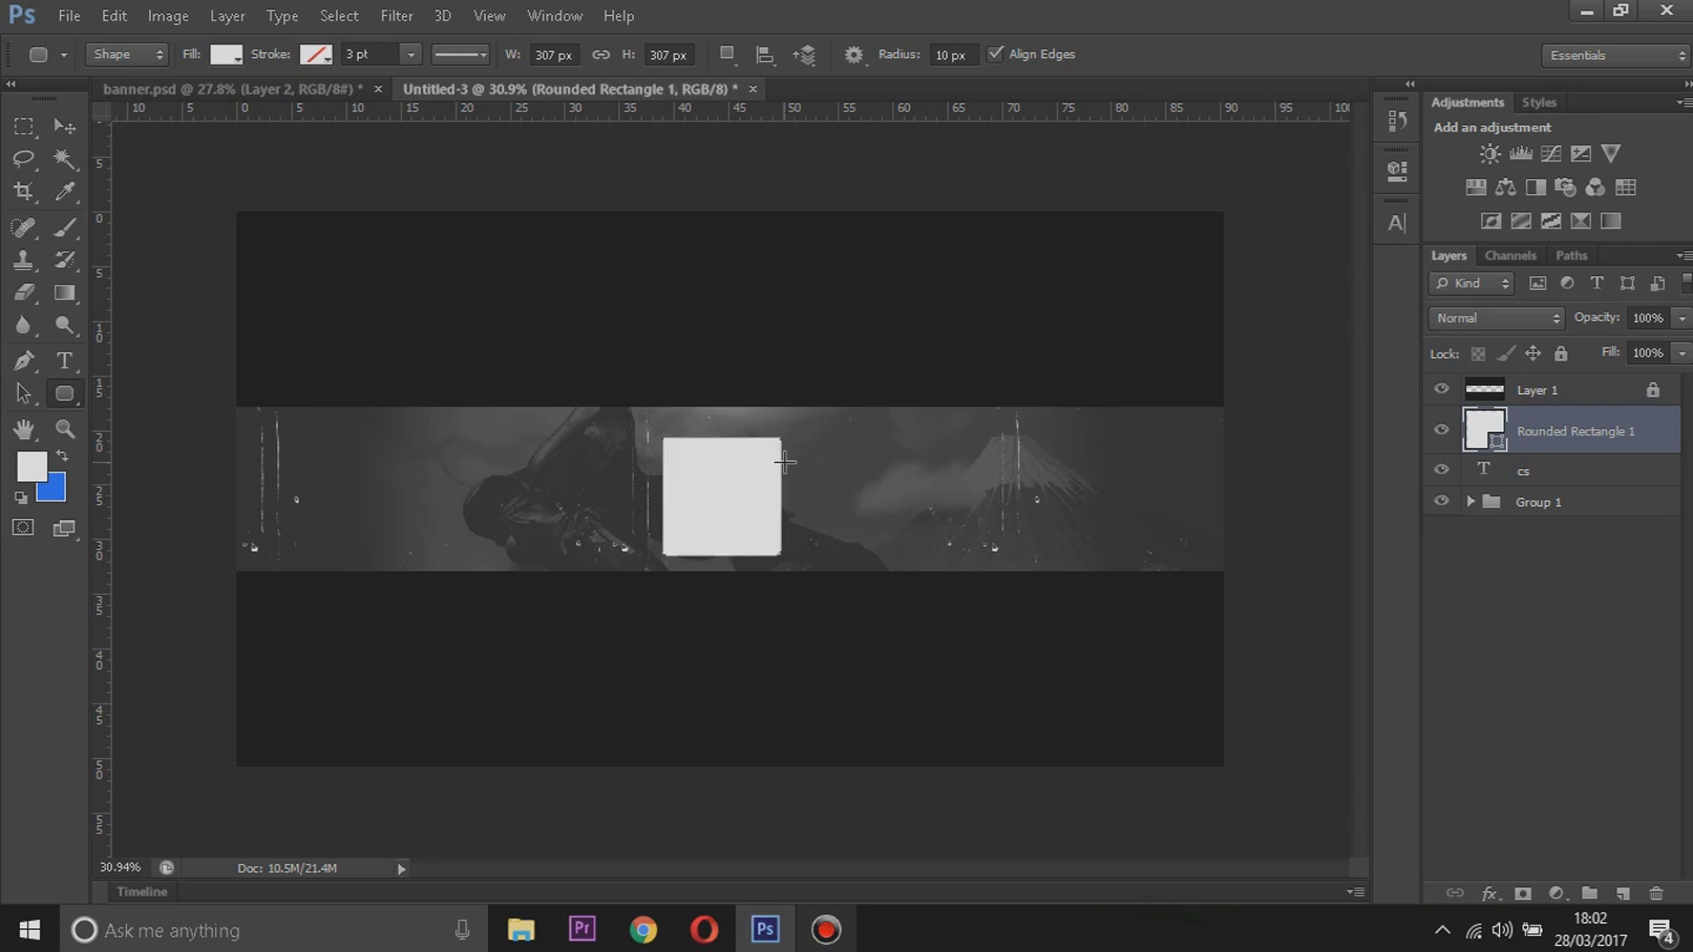
{"action": "left_click", "coordinate": [64, 126]}
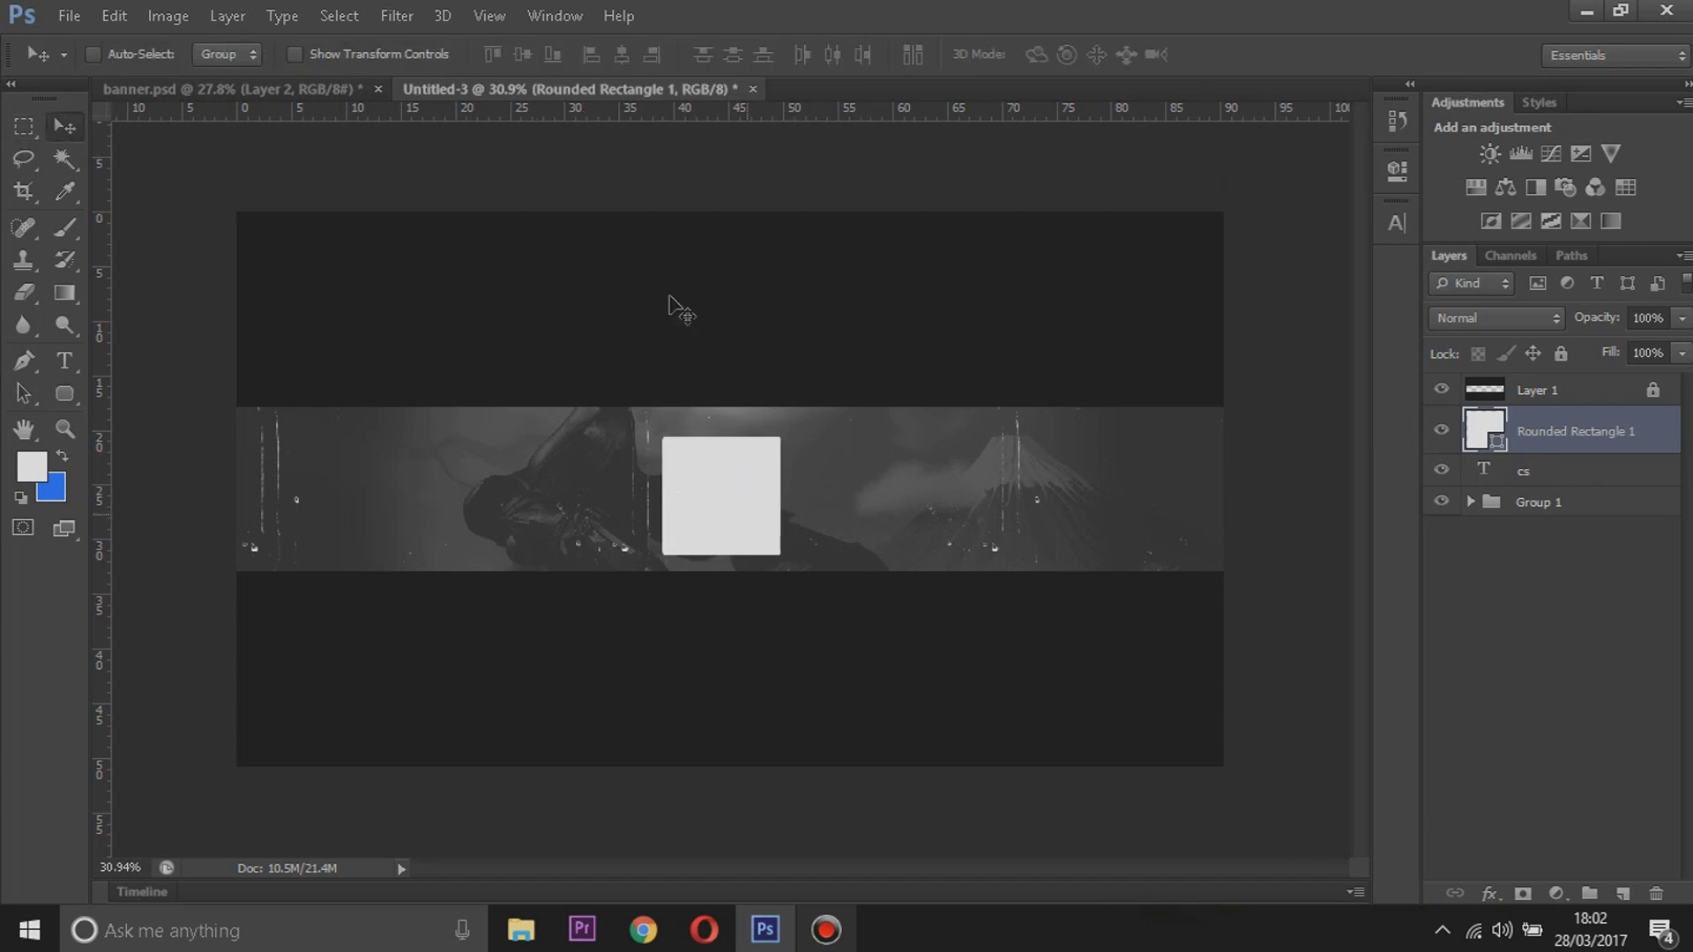
Centre the rounded square on the canvas and move Rounded Rectangle 1 beneath the cs layer
{"action": "left_click", "coordinate": [523, 55]}
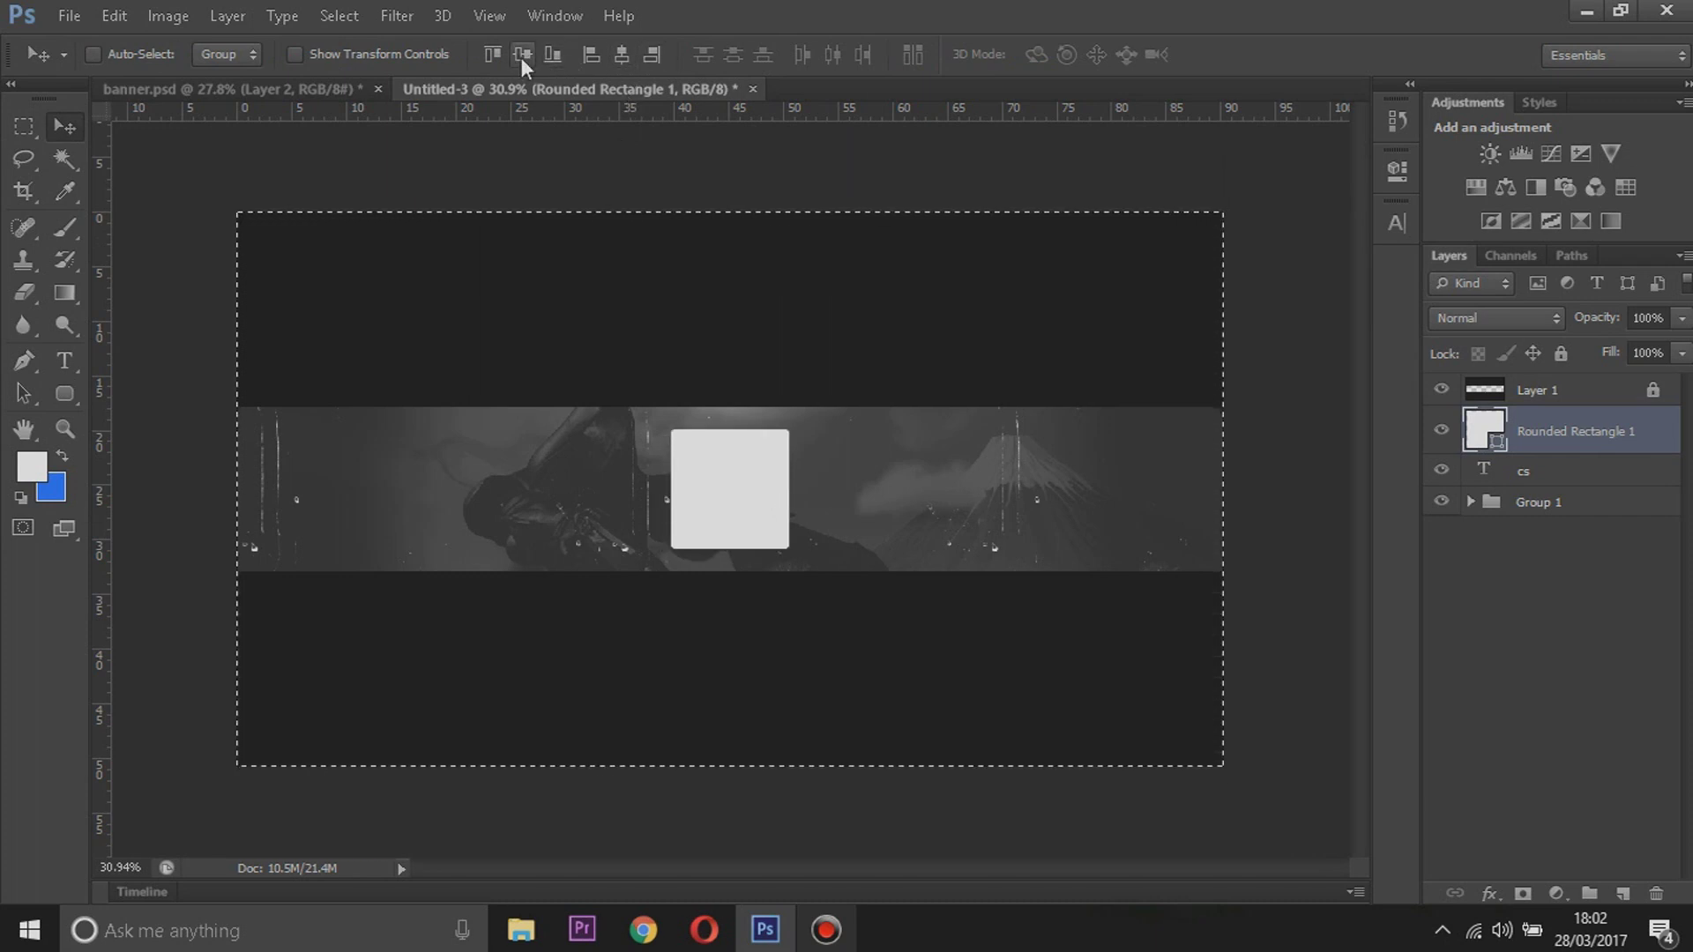
{"action": "key", "text": "ctrl+d"}
{"action": "left_click_drag", "start_coordinate": [1556, 438], "coordinate": [1557, 464]}
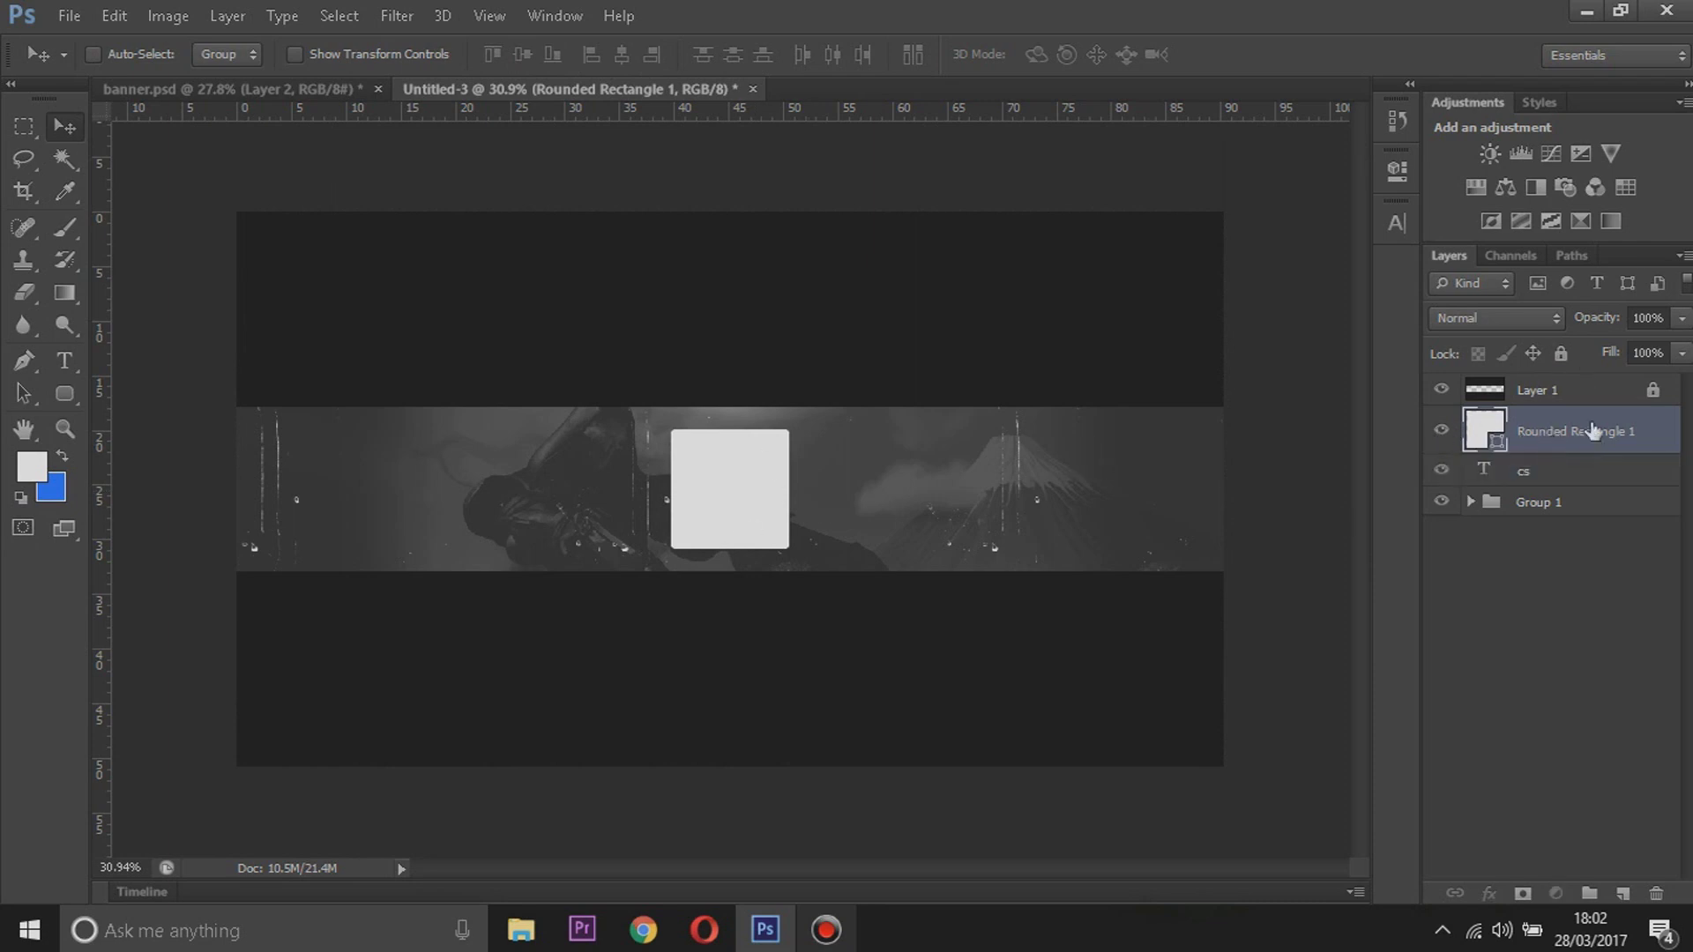
{"action": "left_click_drag", "start_coordinate": [1605, 434], "coordinate": [1582, 469]}
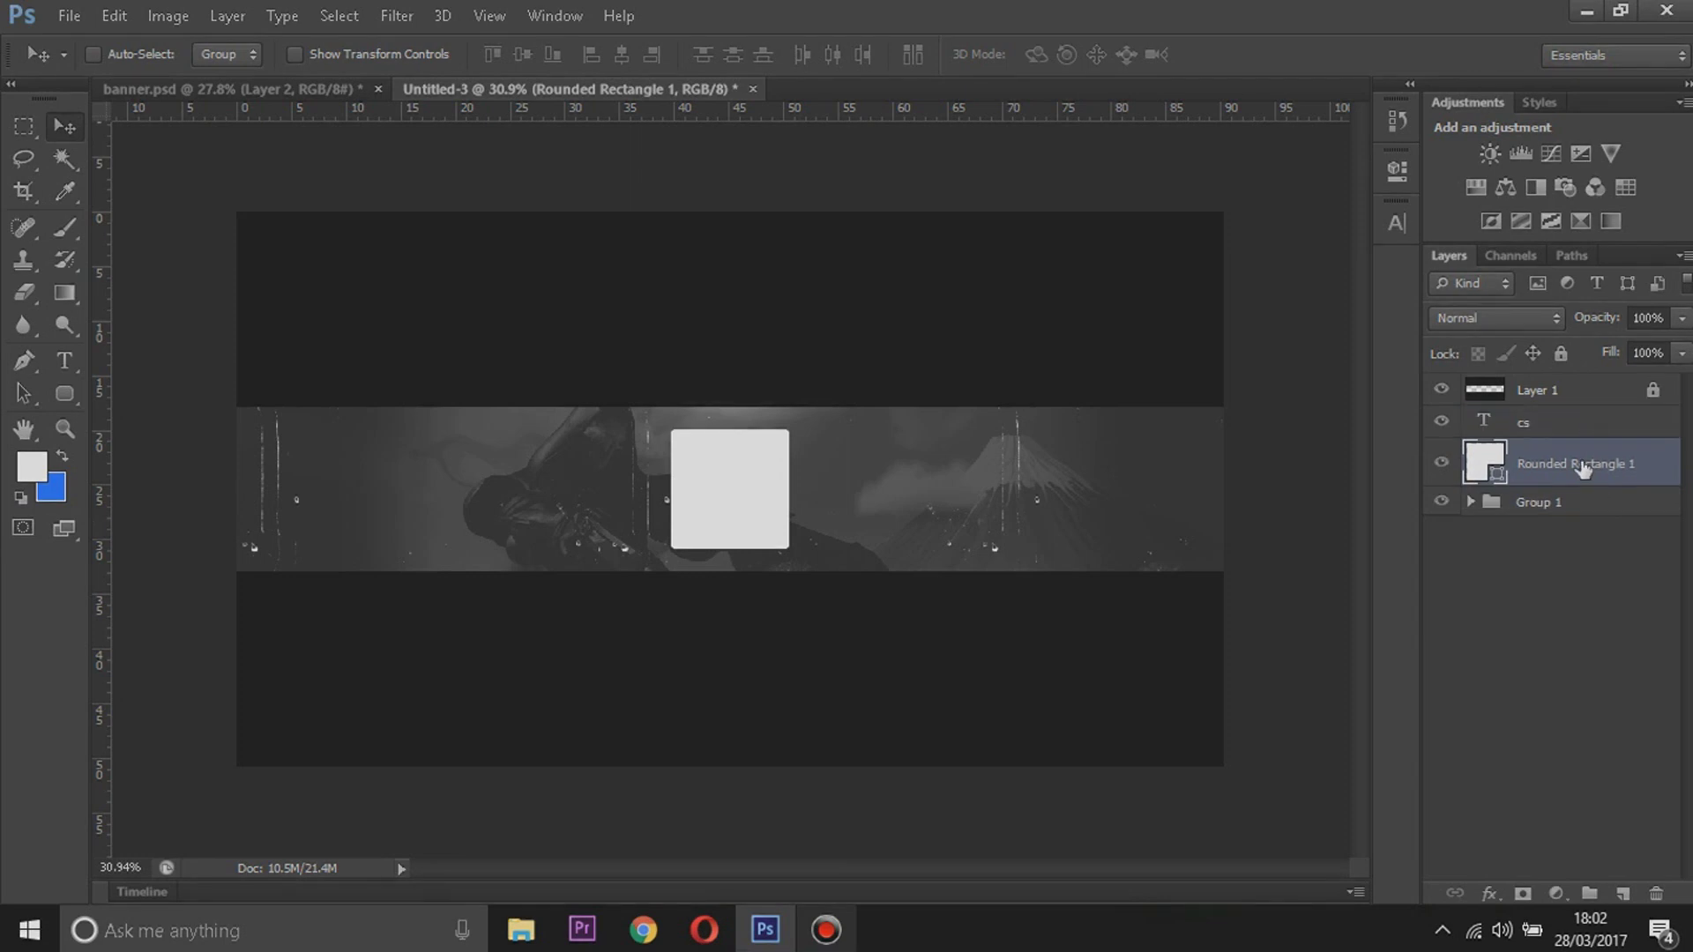
Rasterize Rounded Rectangle 1 and load the cs letters as a selection
{"action": "right_click", "coordinate": [1565, 474]}
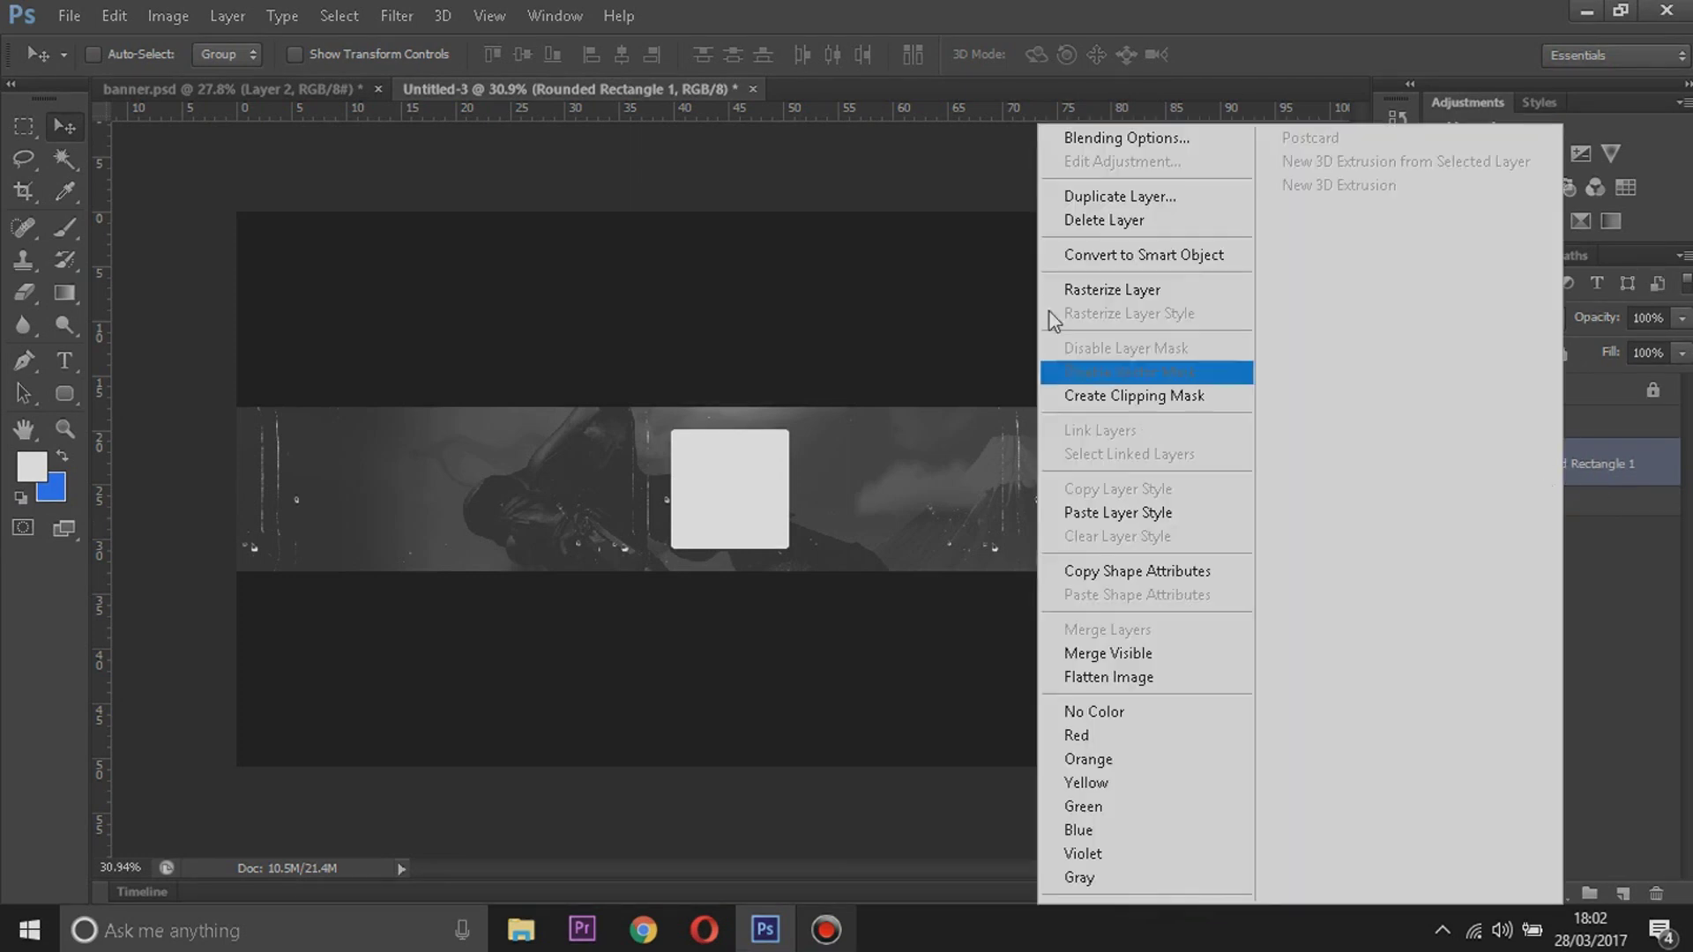
{"action": "left_click", "coordinate": [1140, 290]}
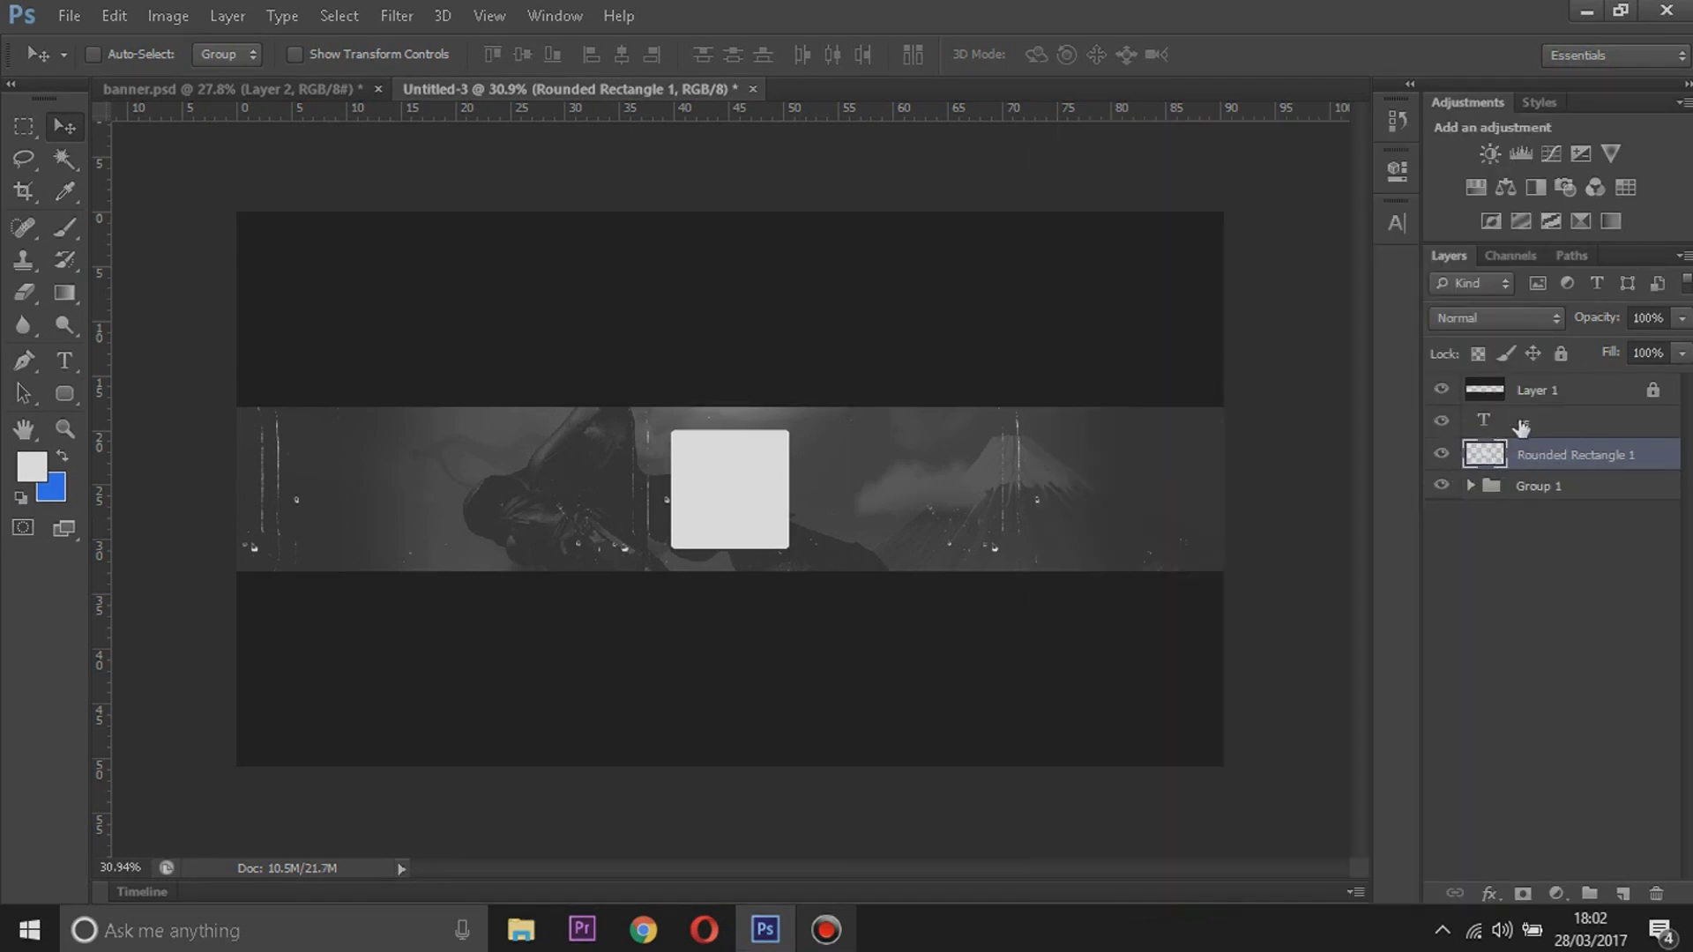
{"action": "left_click", "coordinate": [1557, 427]}
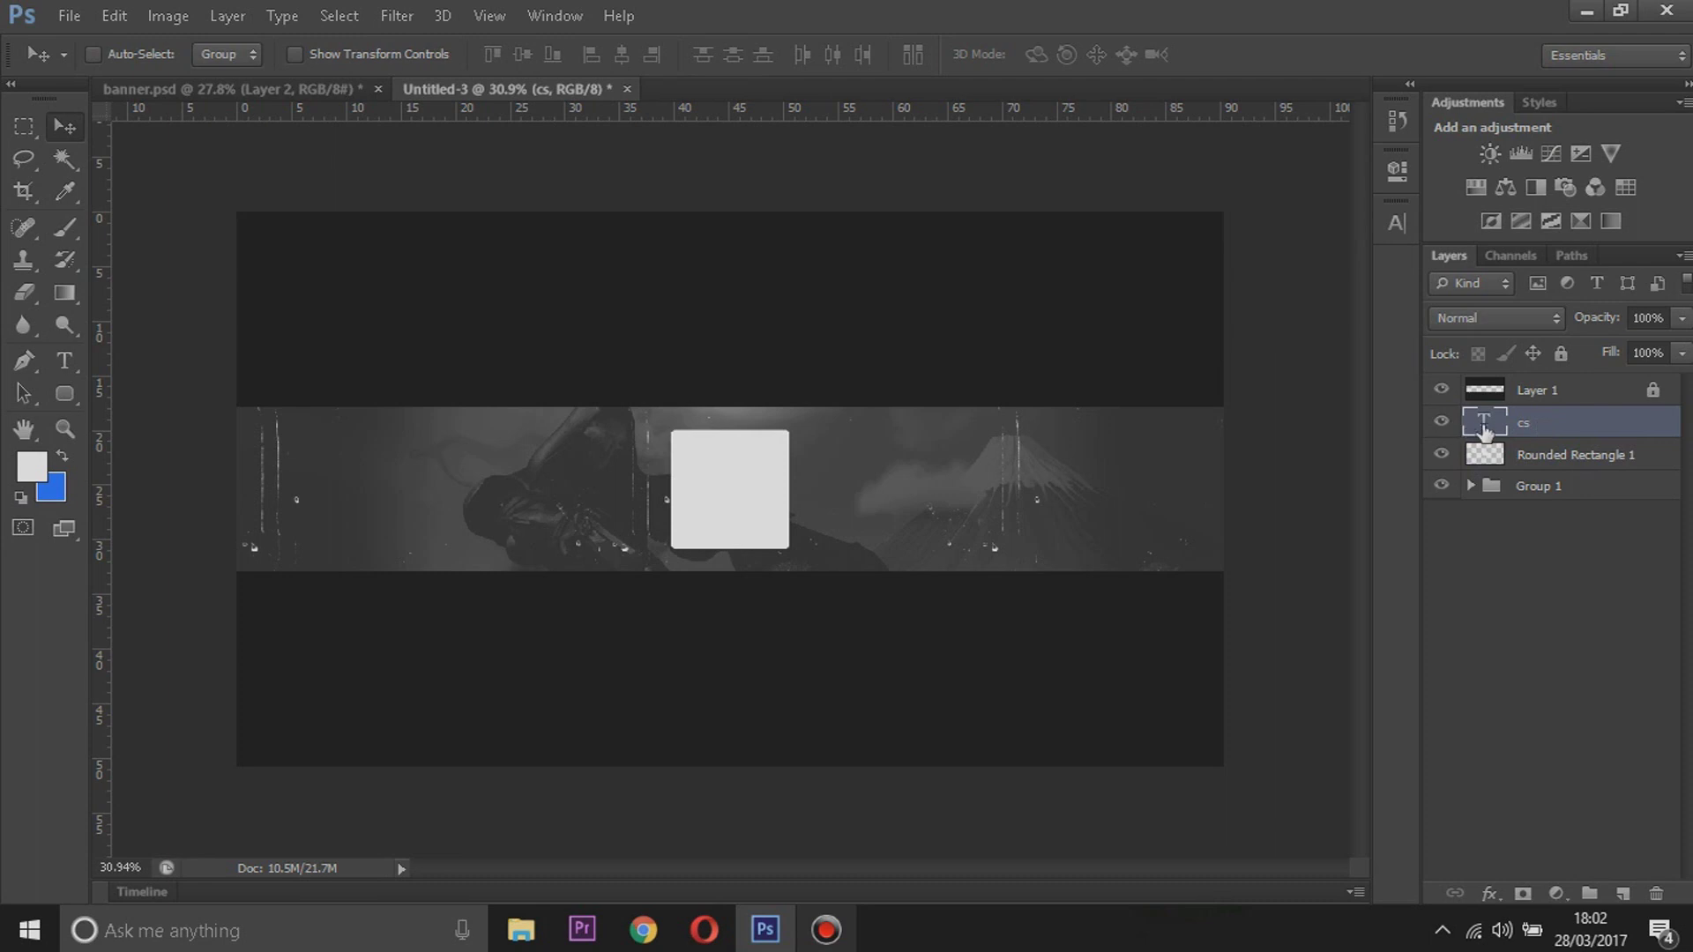
{"action": "mouse_move", "coordinate": [1485, 433]}
{"action": "left_mouse_down"}
{"action": "mouse_move", "coordinate": [1543, 426]}
{"action": "mouse_move", "coordinate": [1487, 427]}
{"action": "left_mouse_up"}
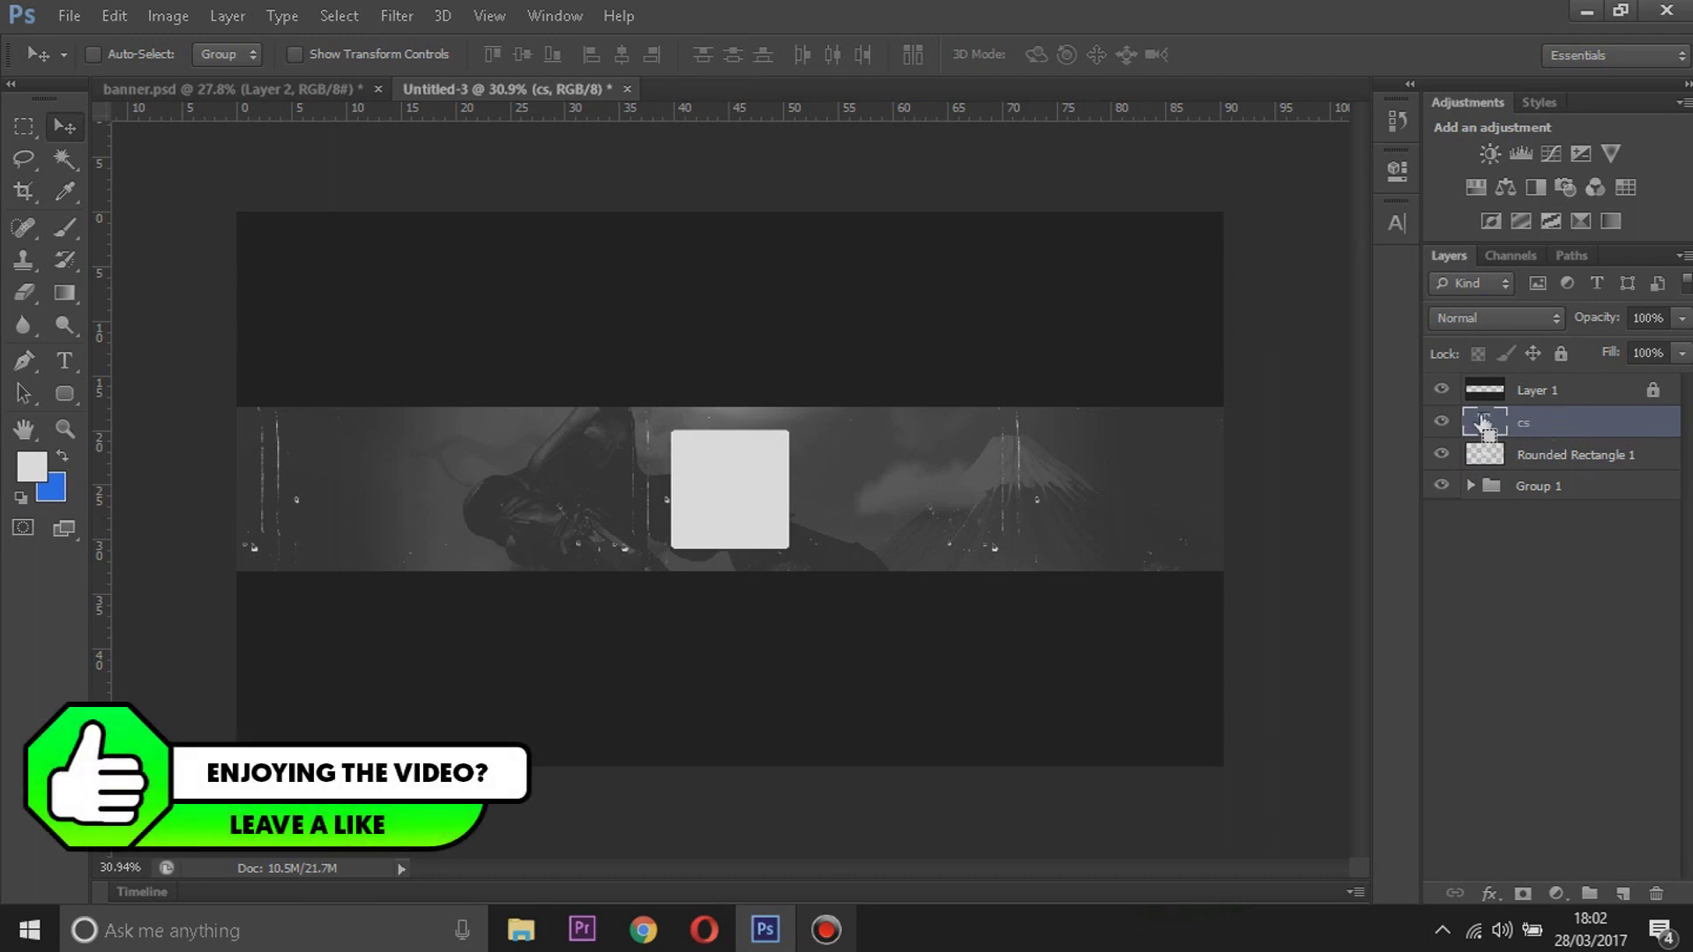
{"action": "left_click", "coordinate": [1486, 427], "text": "ctrl"}
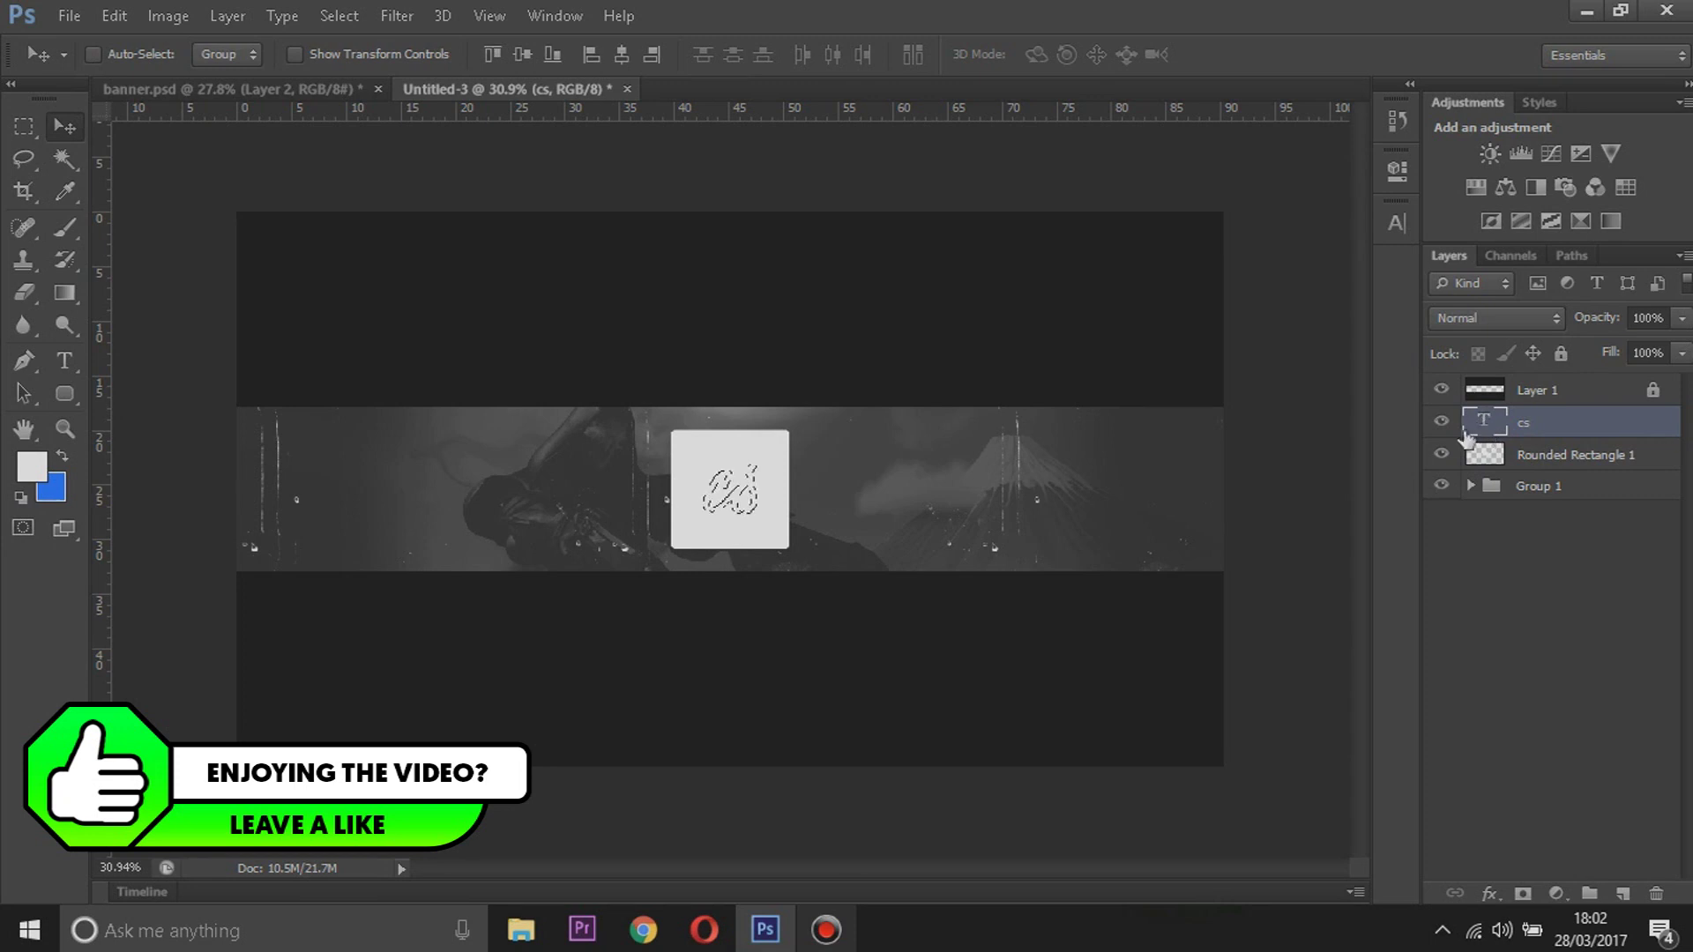
Hide the cs text layer, delete the letter-shaped selection from Rounded Rectangle 1, then deselect
{"action": "left_click", "coordinate": [1441, 424]}
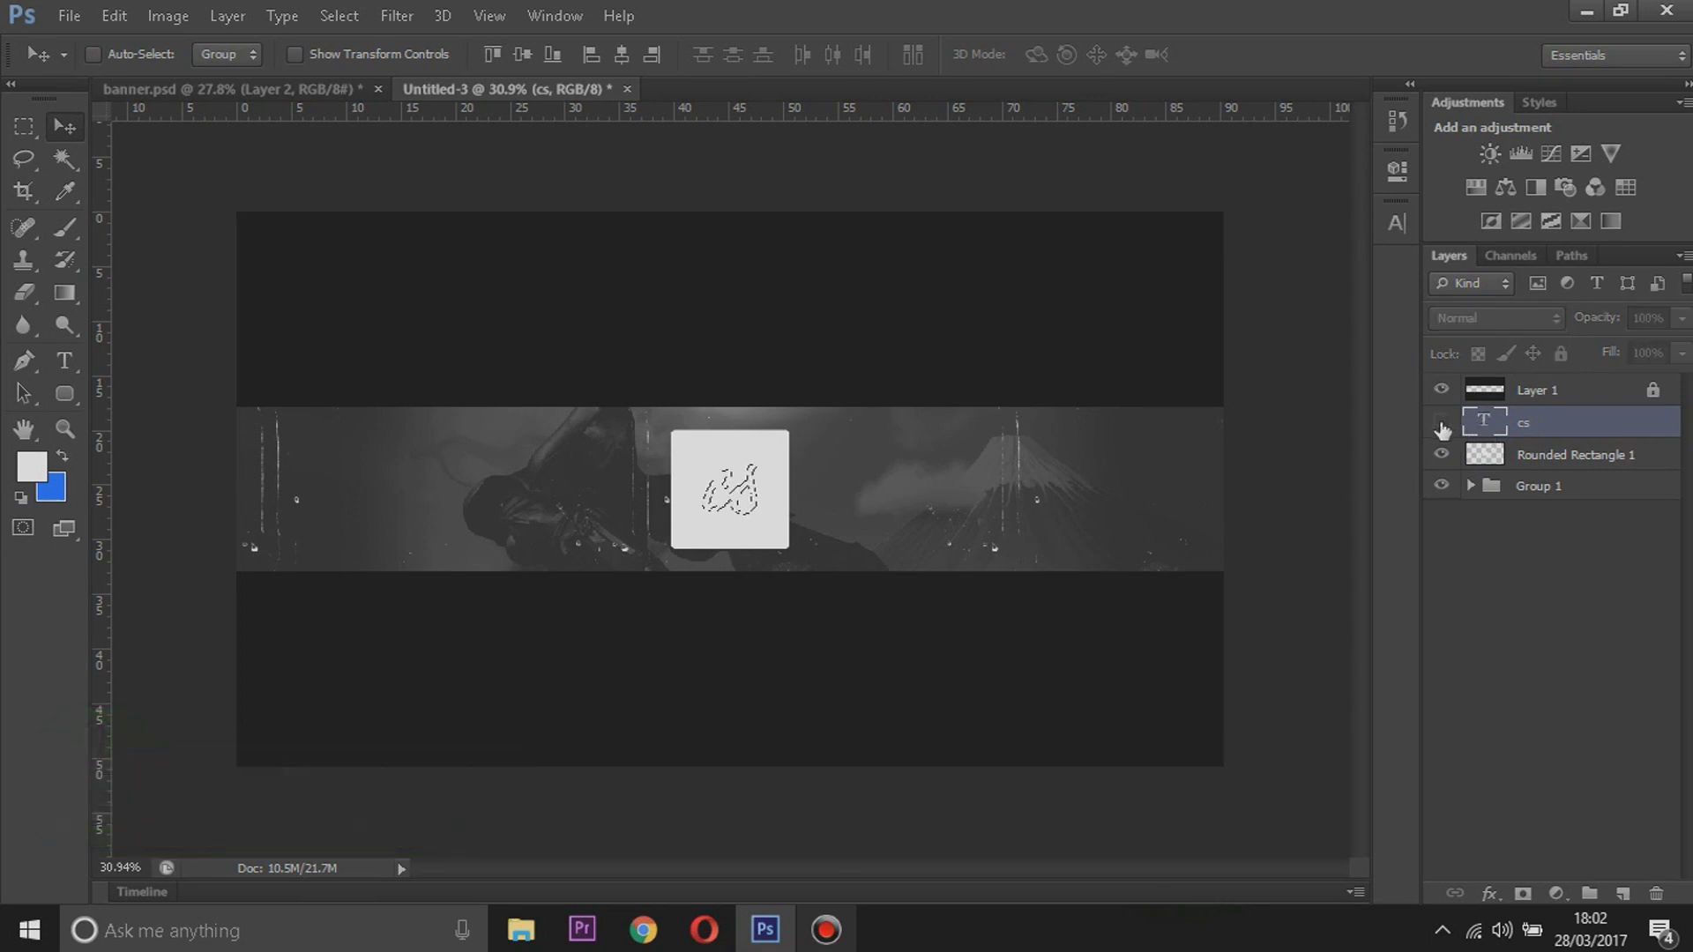
{"action": "left_click", "coordinate": [1566, 454]}
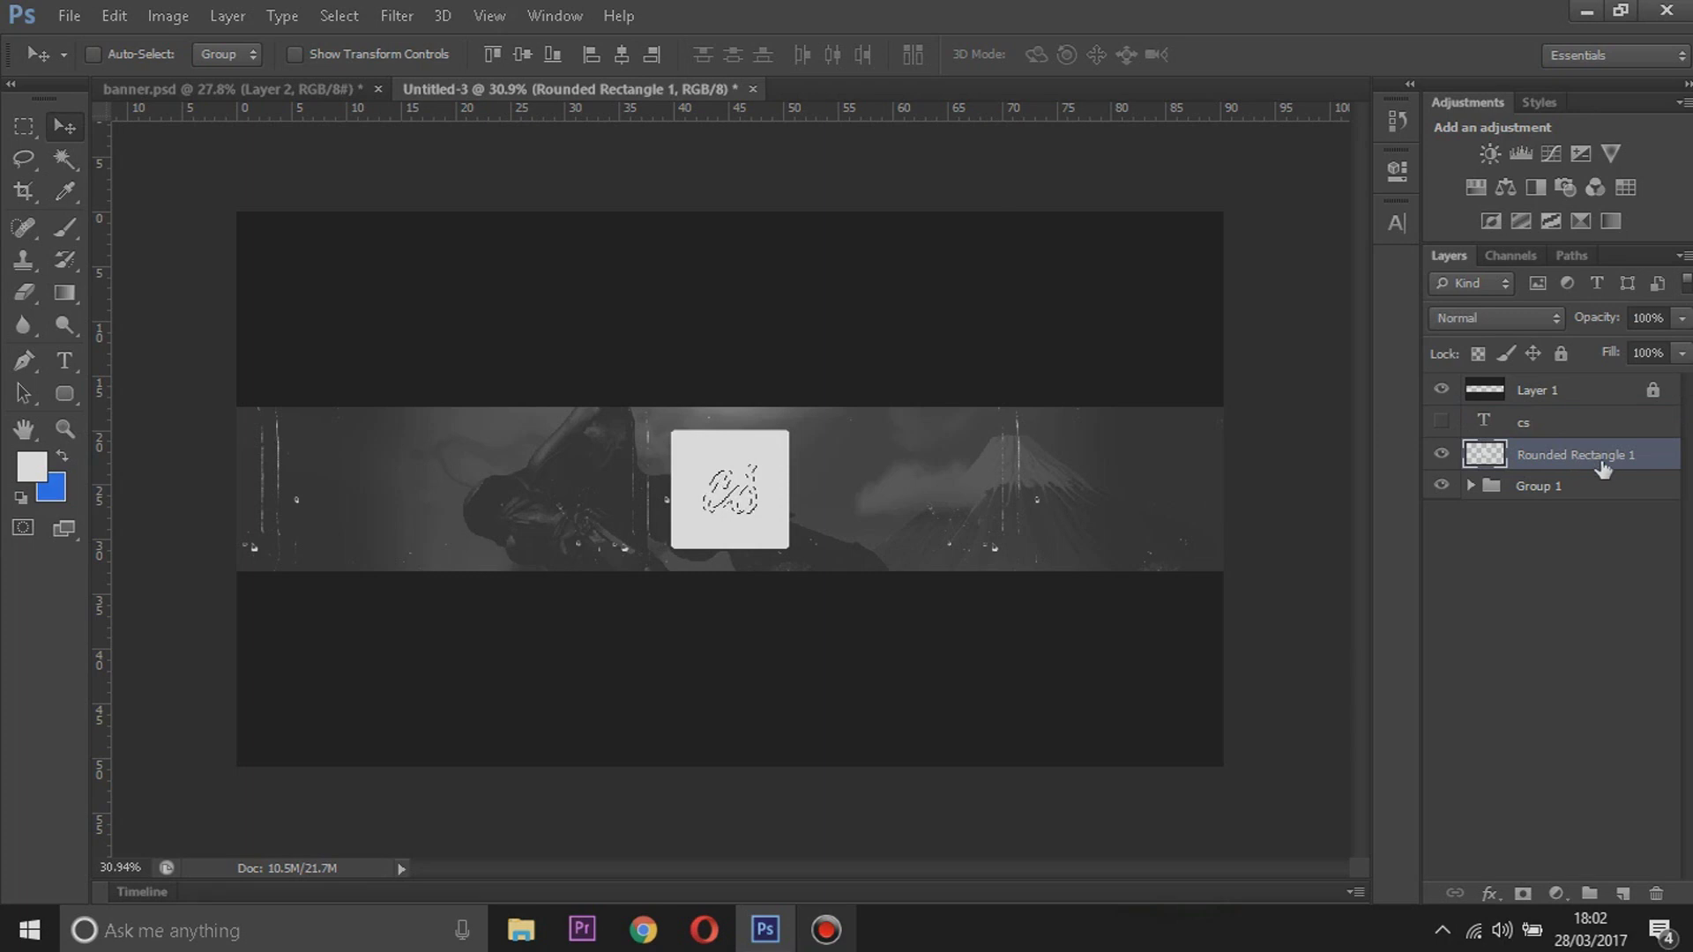
{"action": "key", "text": "Delete"}
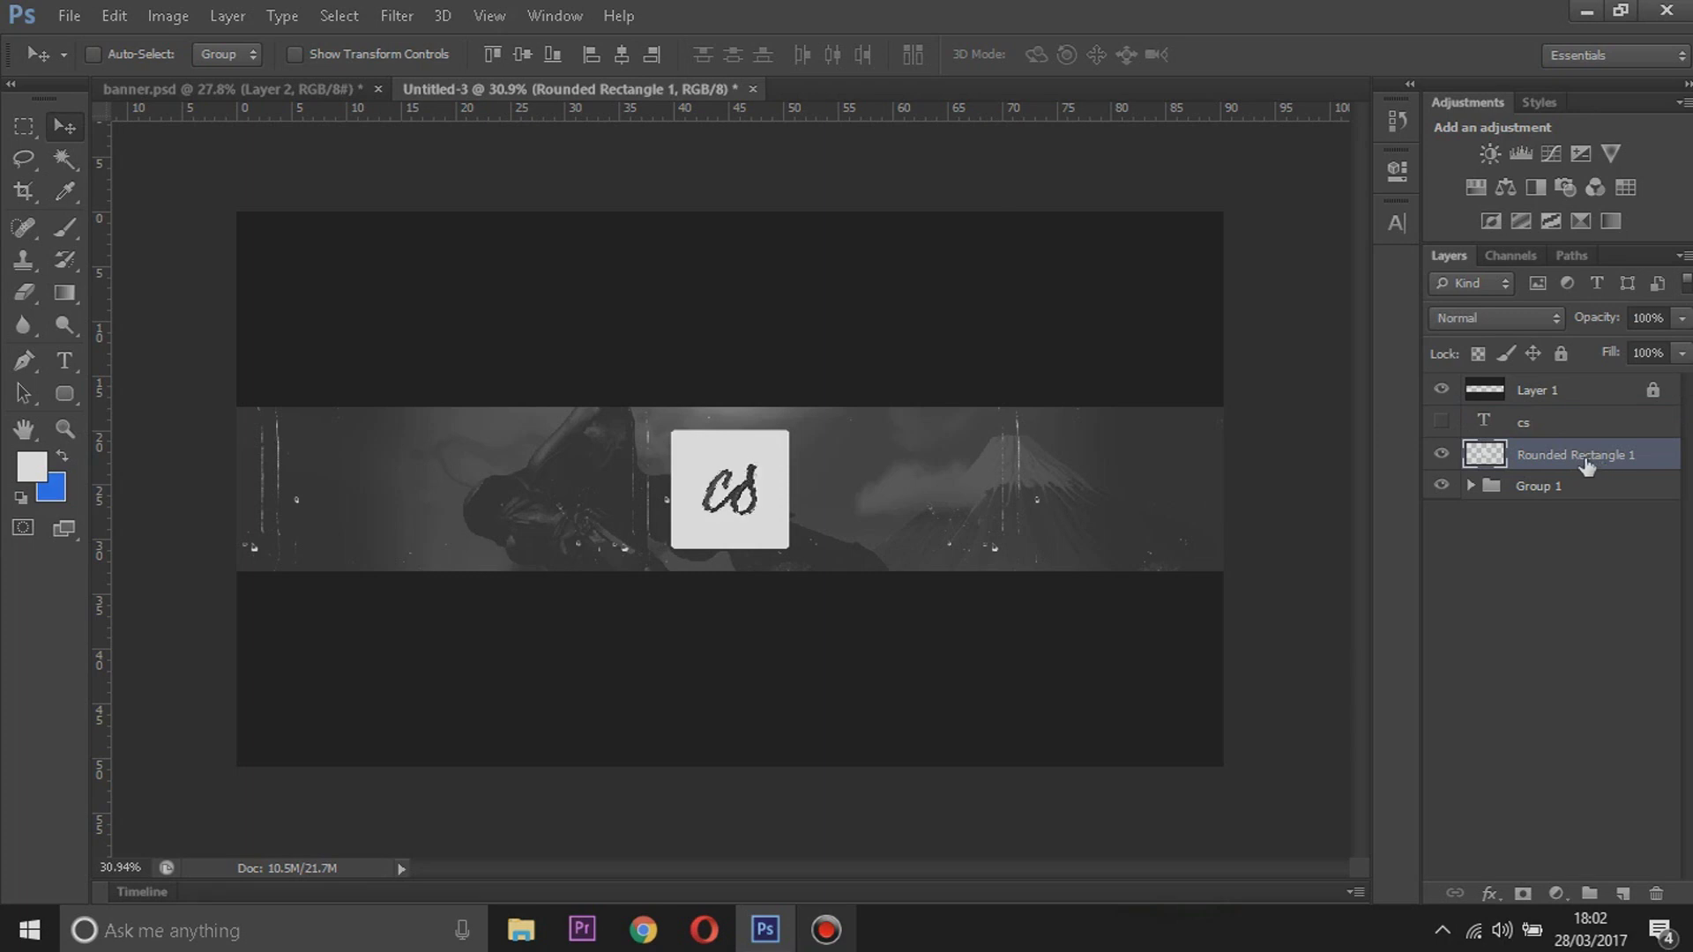
{"action": "key", "text": "ctrl+d"}
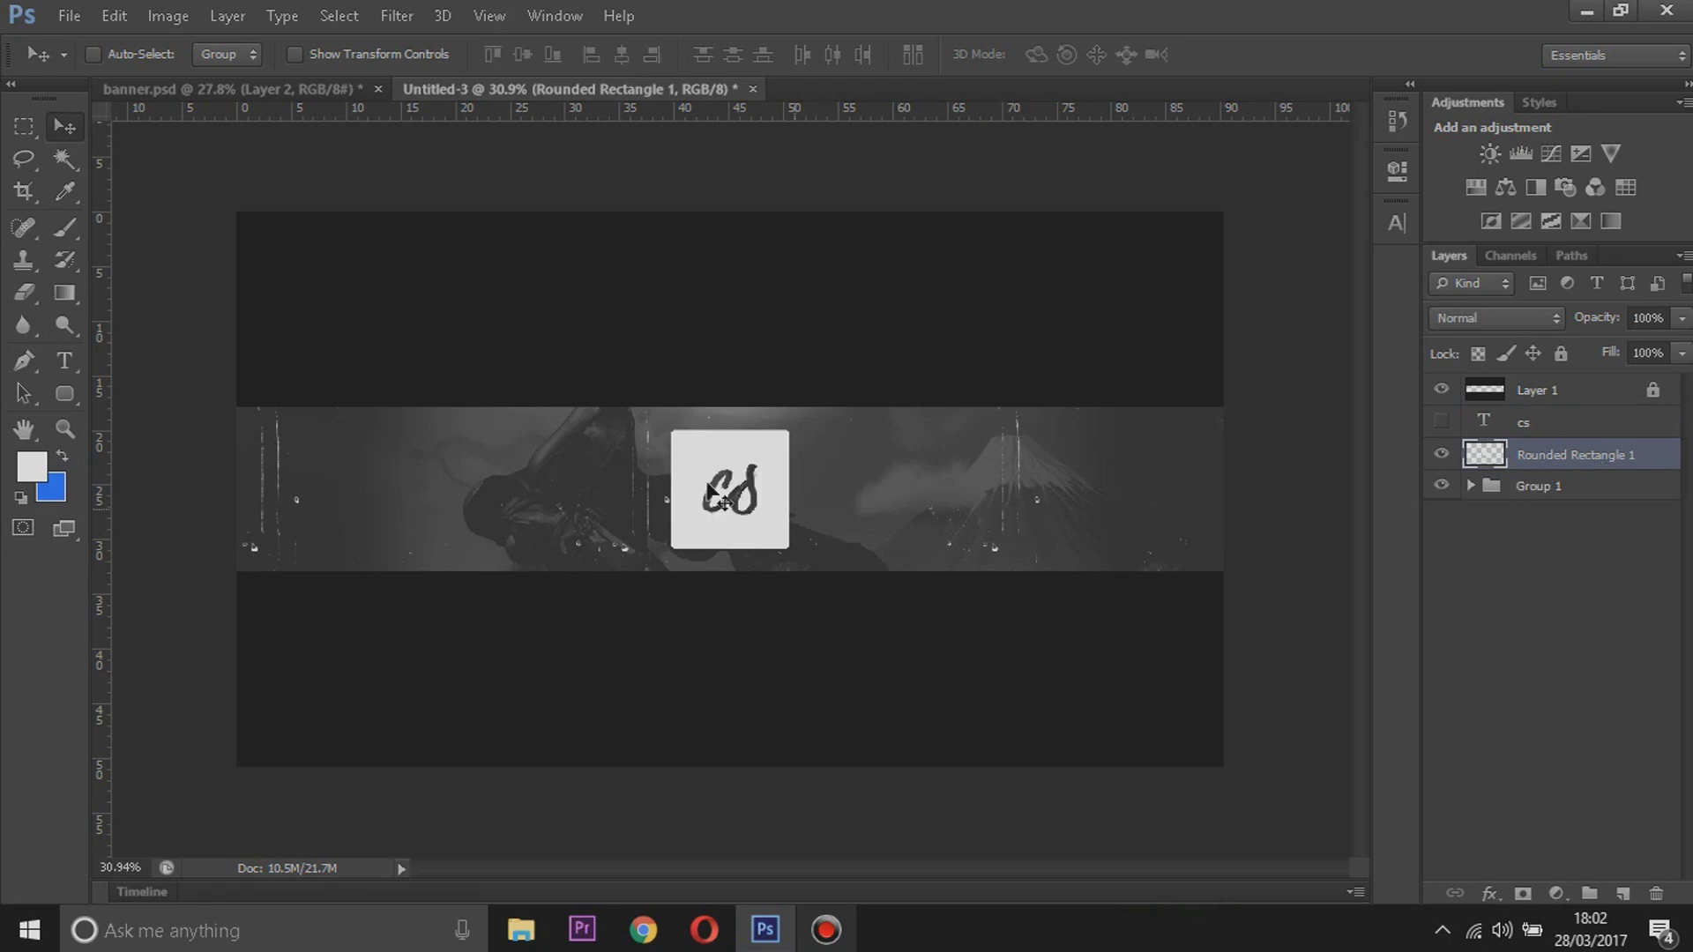
{"action": "scroll", "coordinate": [761, 504], "scroll_direction": "up", "scroll_amount": 3}
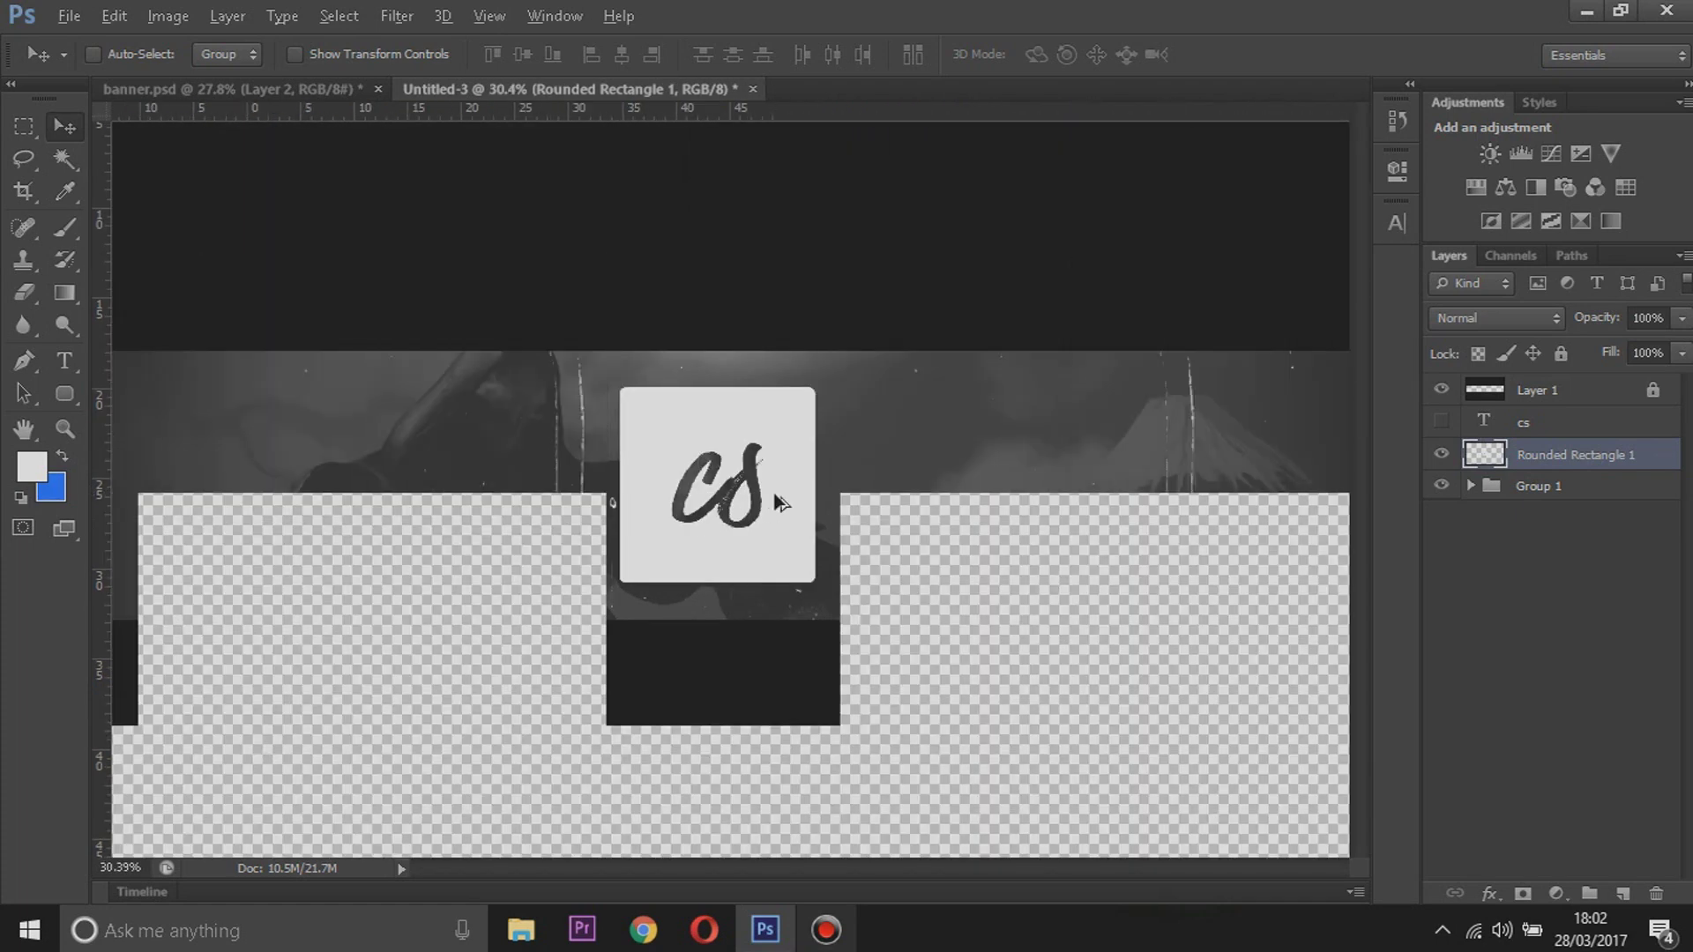
{"action": "scroll", "coordinate": [779, 503], "scroll_direction": "down", "scroll_amount": 3}
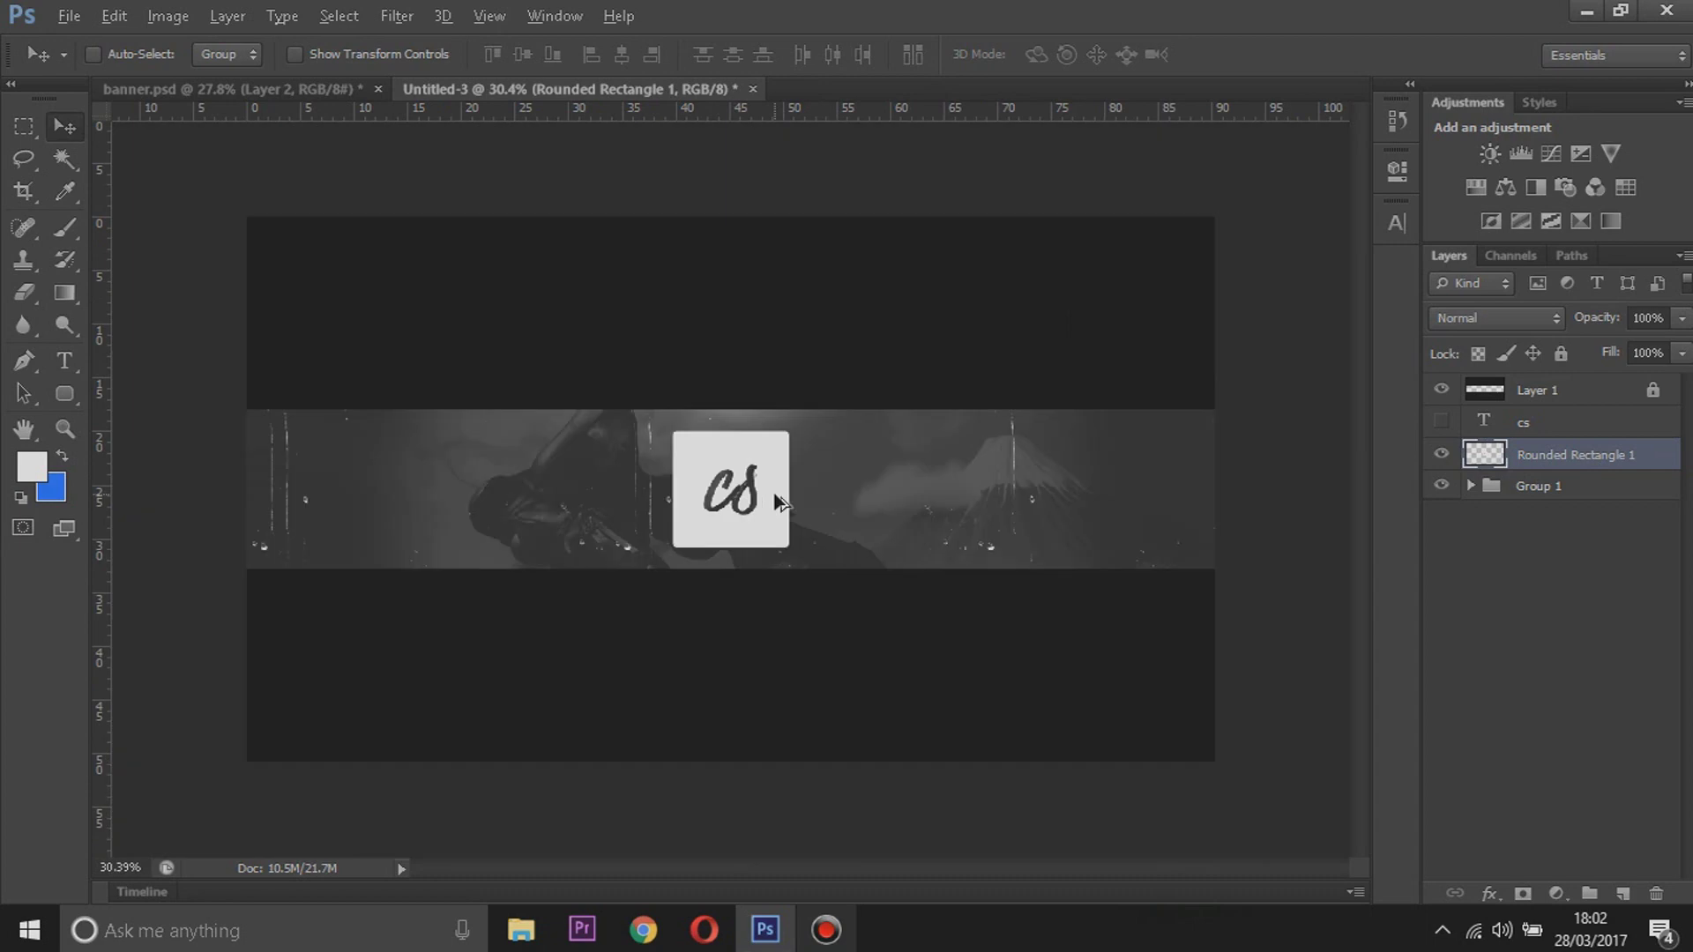
Give Rounded Rectangle 1 a red ee1b1b Color Overlay layer style
{"action": "right_click", "coordinate": [1547, 462]}
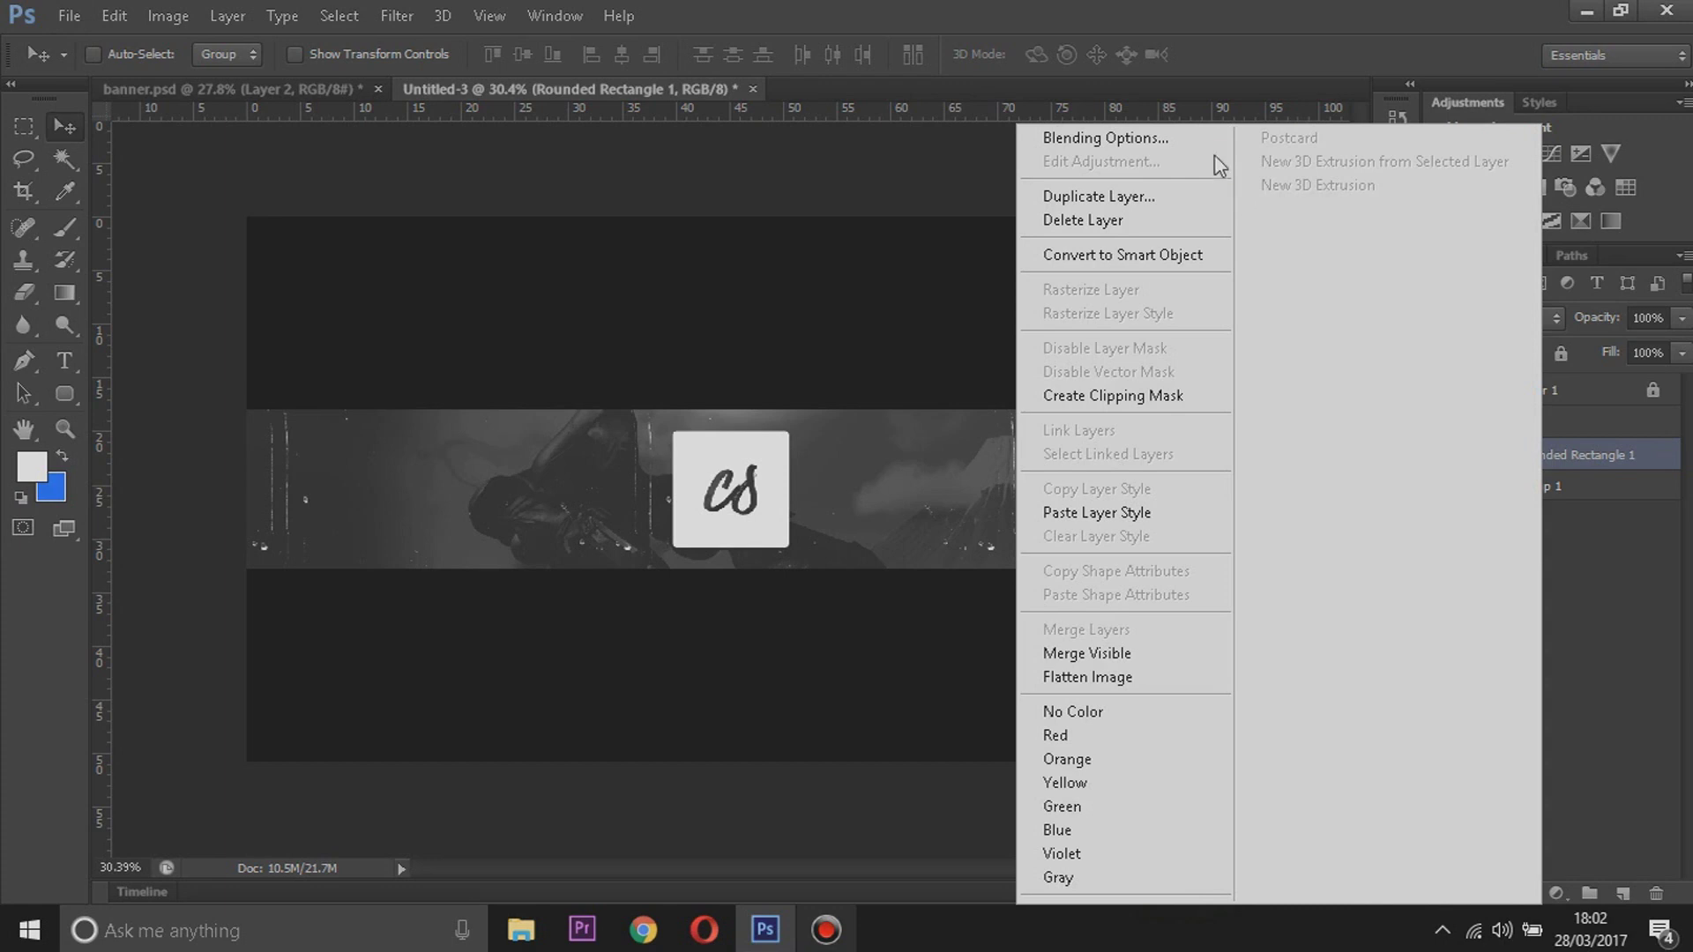
{"action": "key", "text": "Escape"}
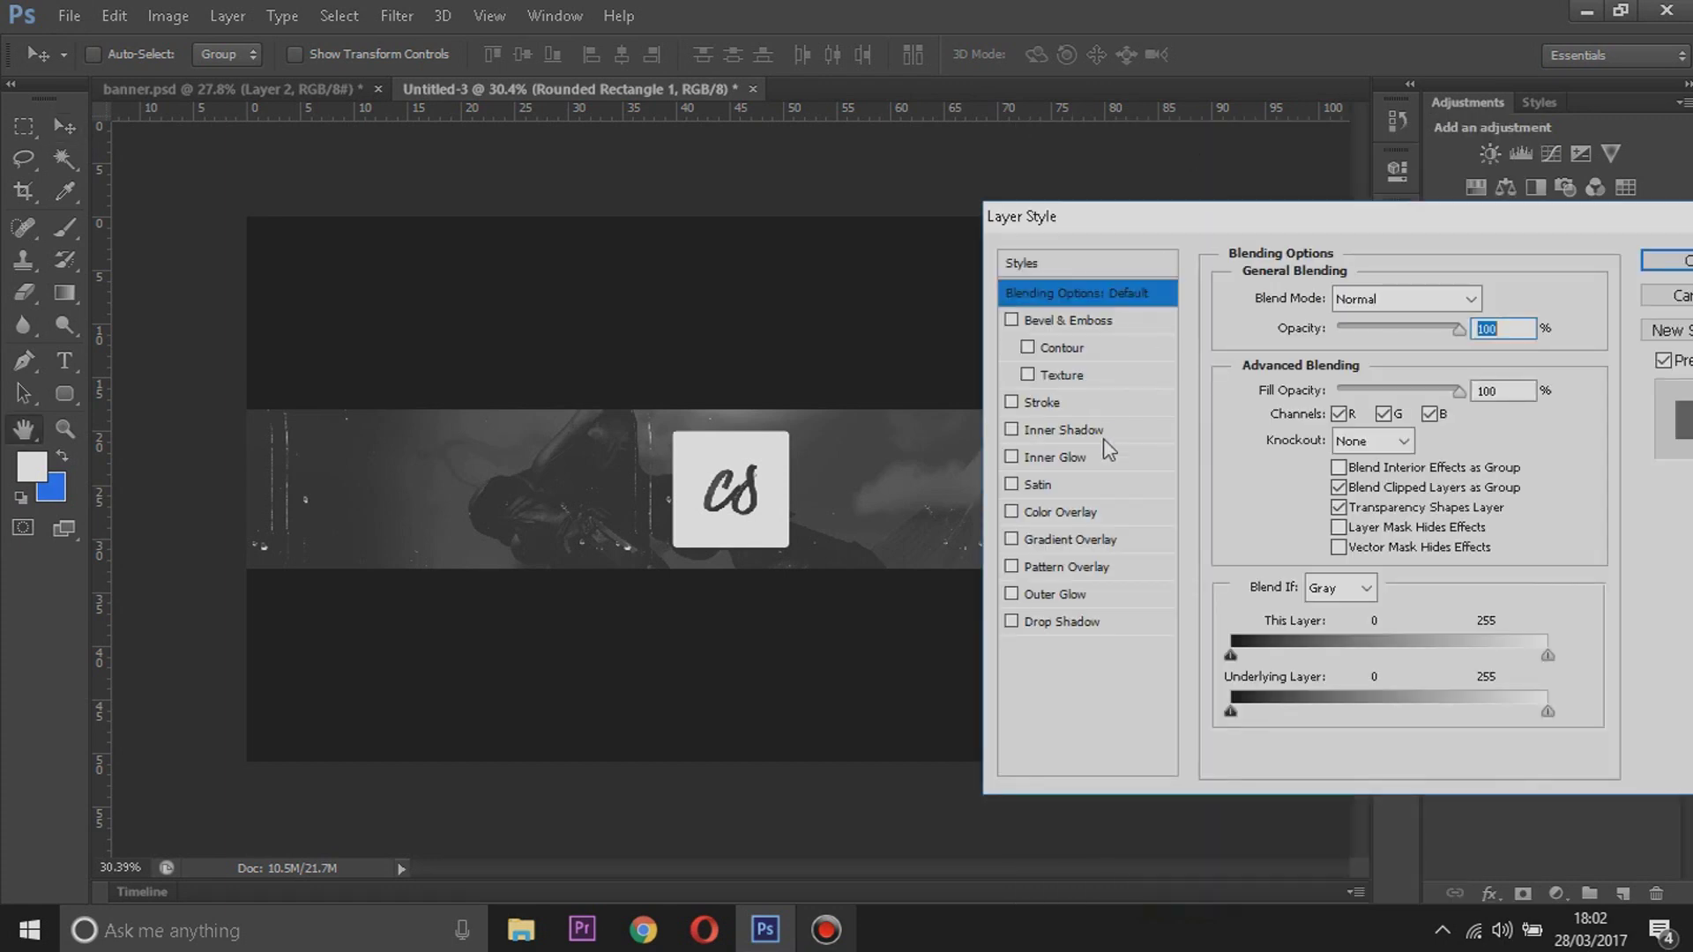
{"action": "left_click", "coordinate": [1062, 513]}
{"action": "left_click", "coordinate": [1494, 301]}
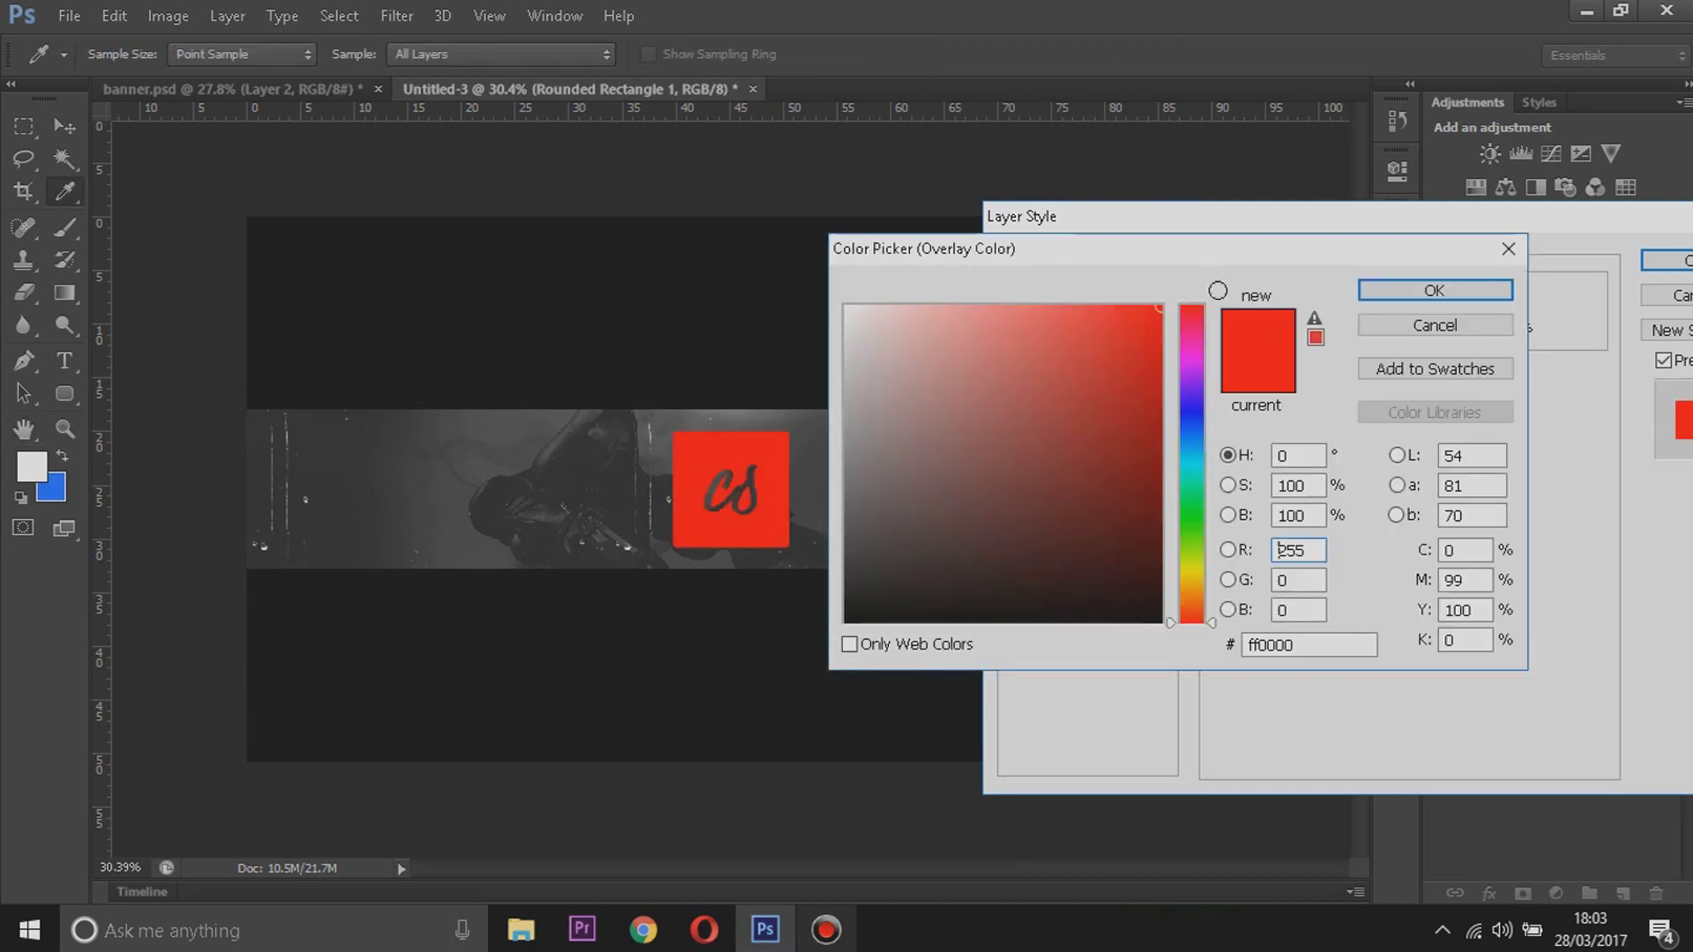
{"action": "left_click", "coordinate": [1156, 327]}
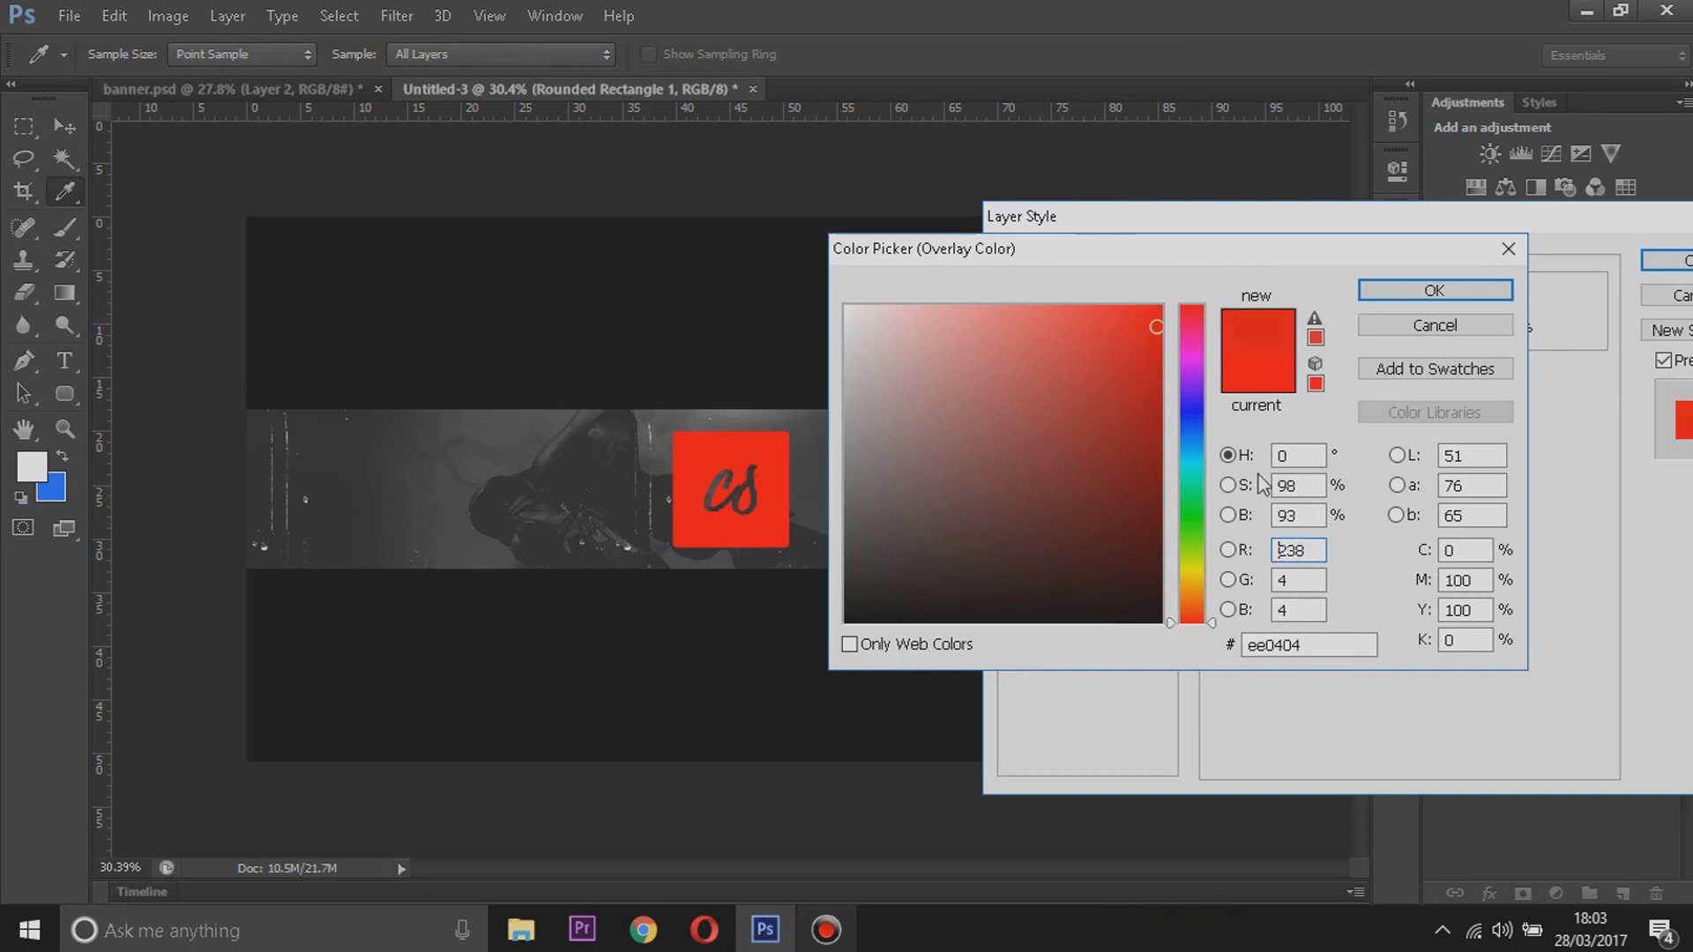
{"action": "left_click", "coordinate": [1228, 515]}
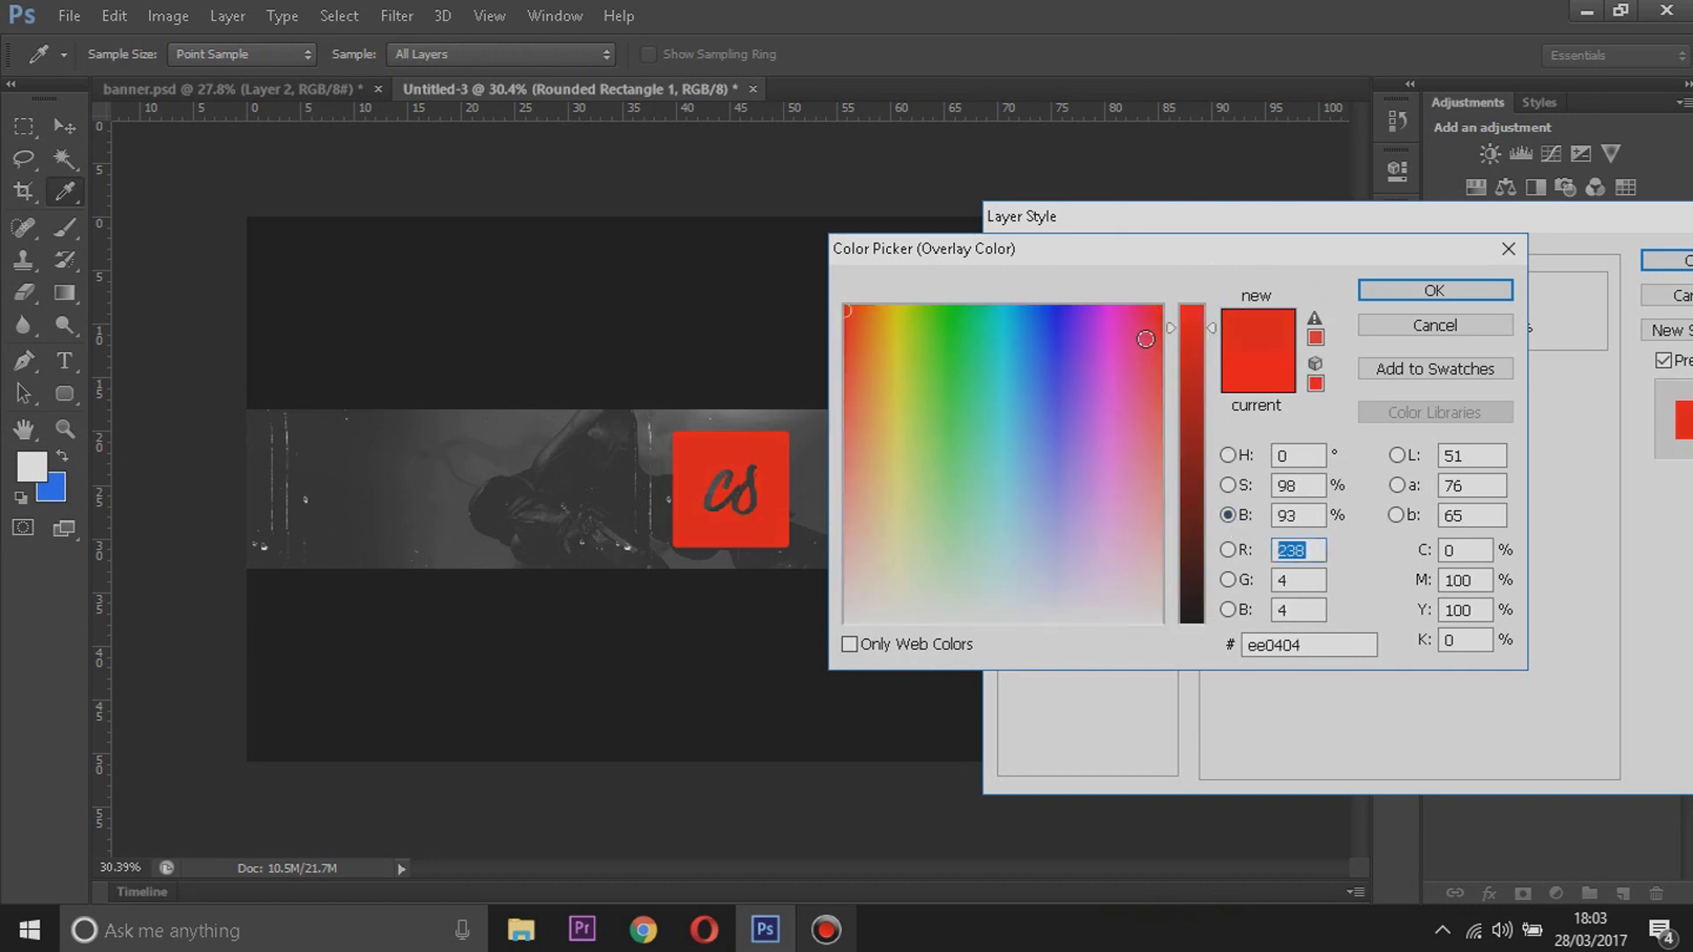
{"action": "left_click_drag", "start_coordinate": [1146, 338], "coordinate": [1169, 343]}
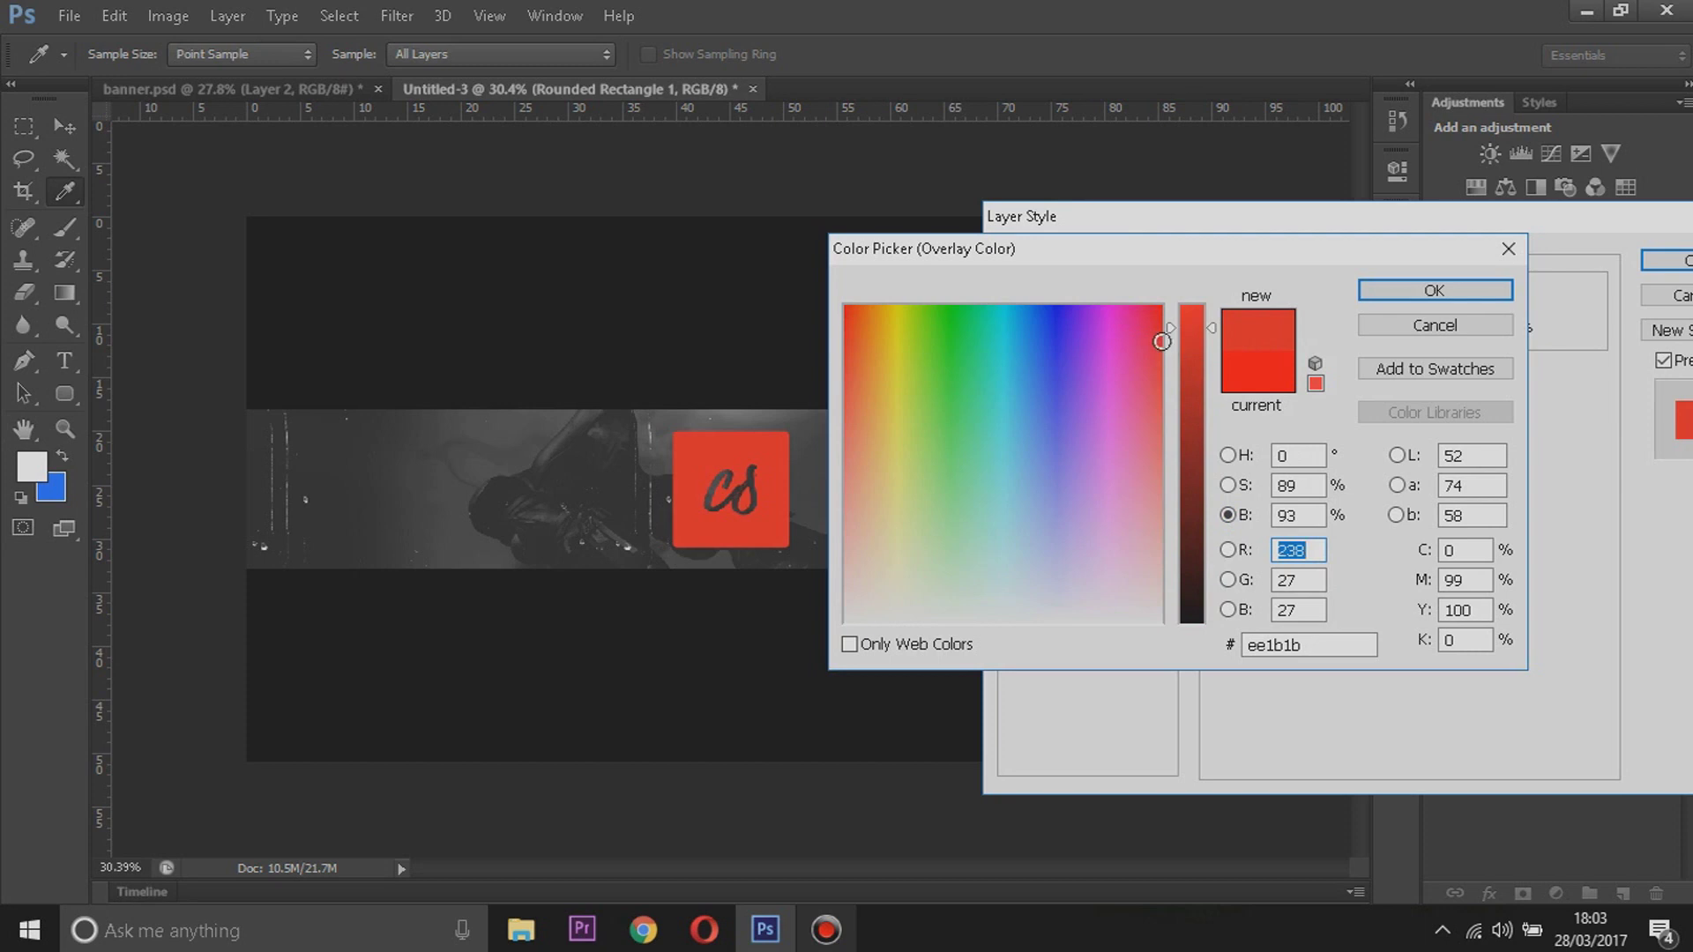
{"action": "left_click", "coordinate": [1371, 287]}
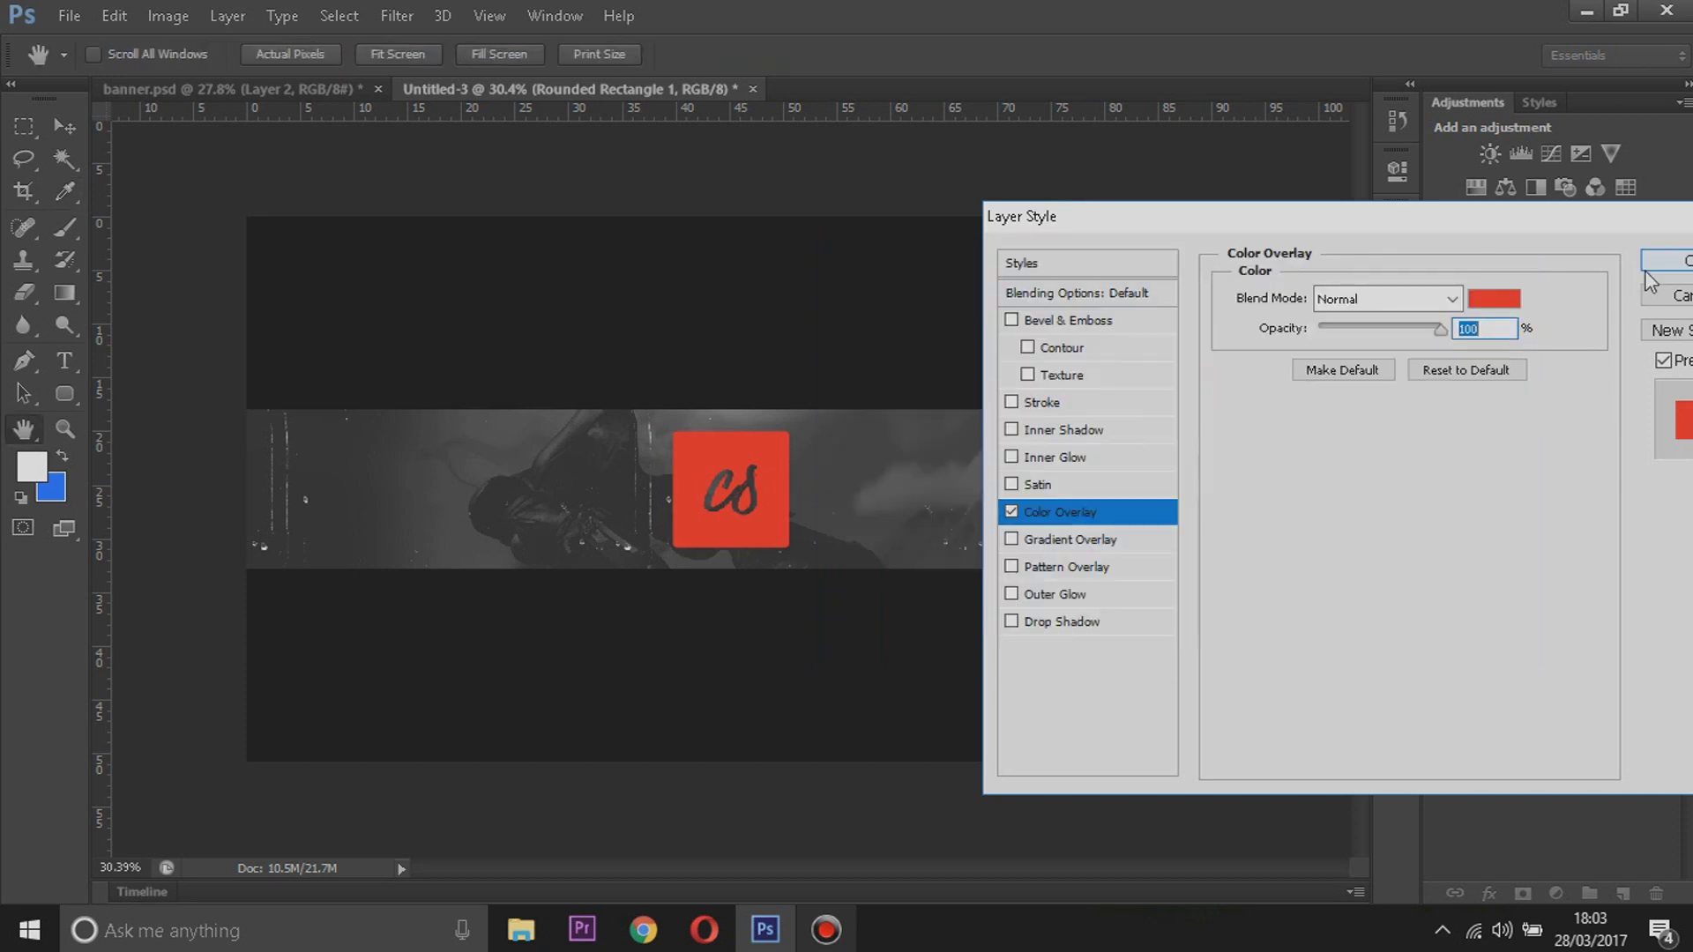
{"action": "left_click", "coordinate": [1671, 262]}
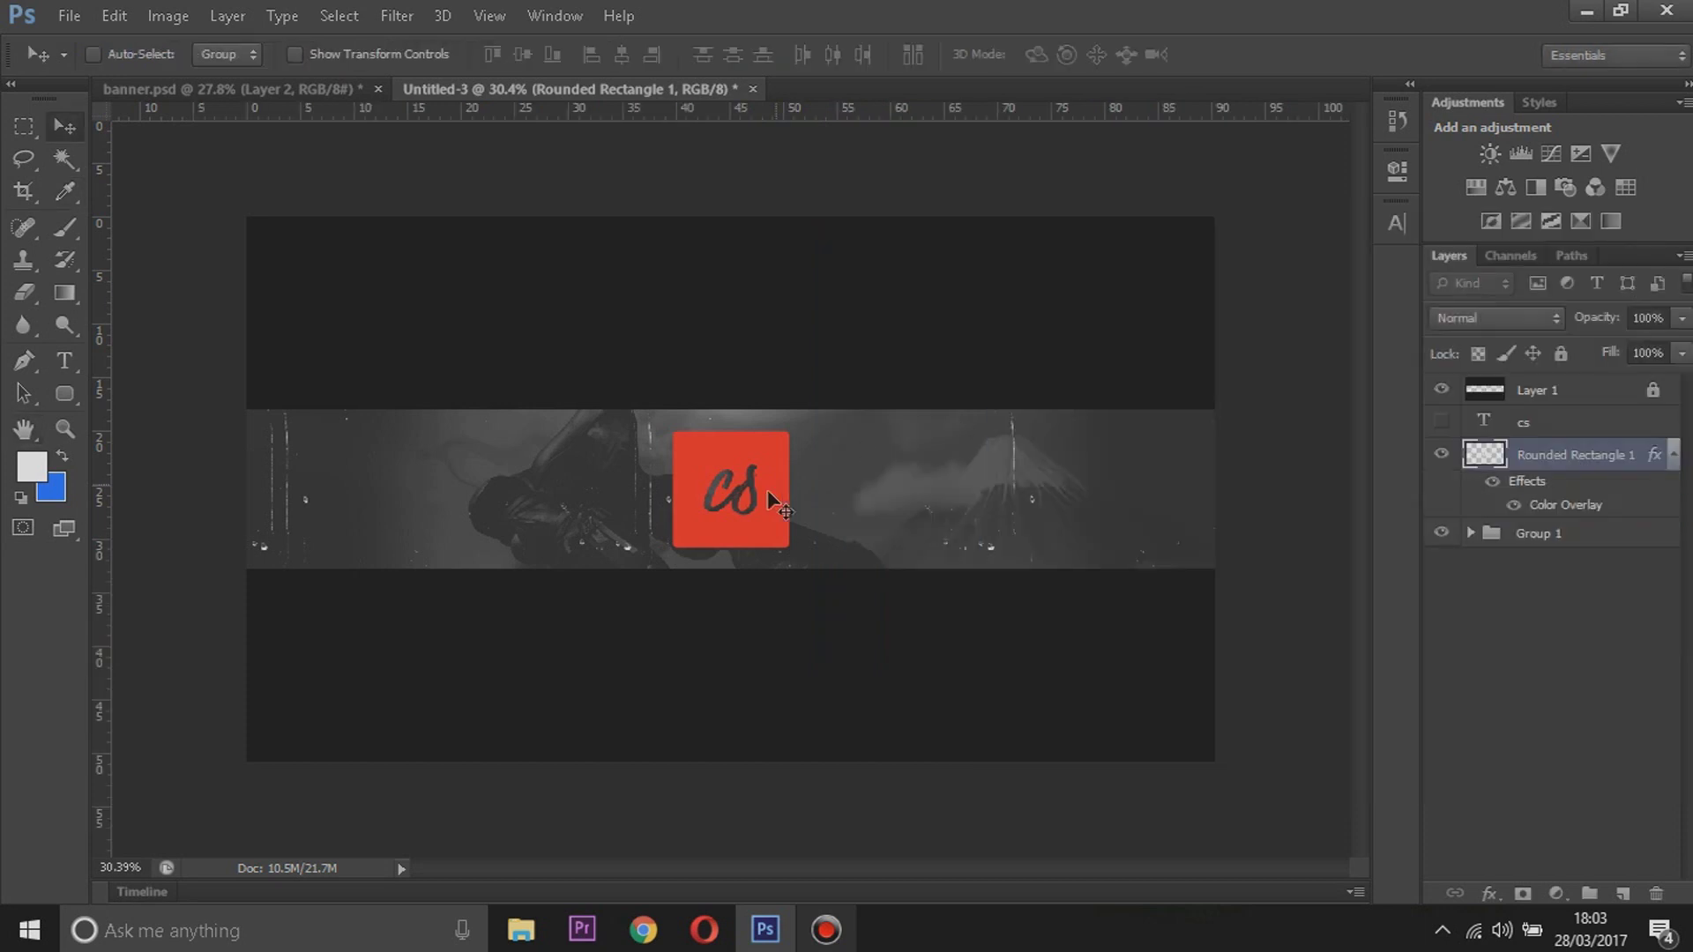
Create a new layer and start a text entry on the banner's left side
{"action": "scroll", "coordinate": [749, 499], "scroll_direction": "down", "scroll_amount": 3}
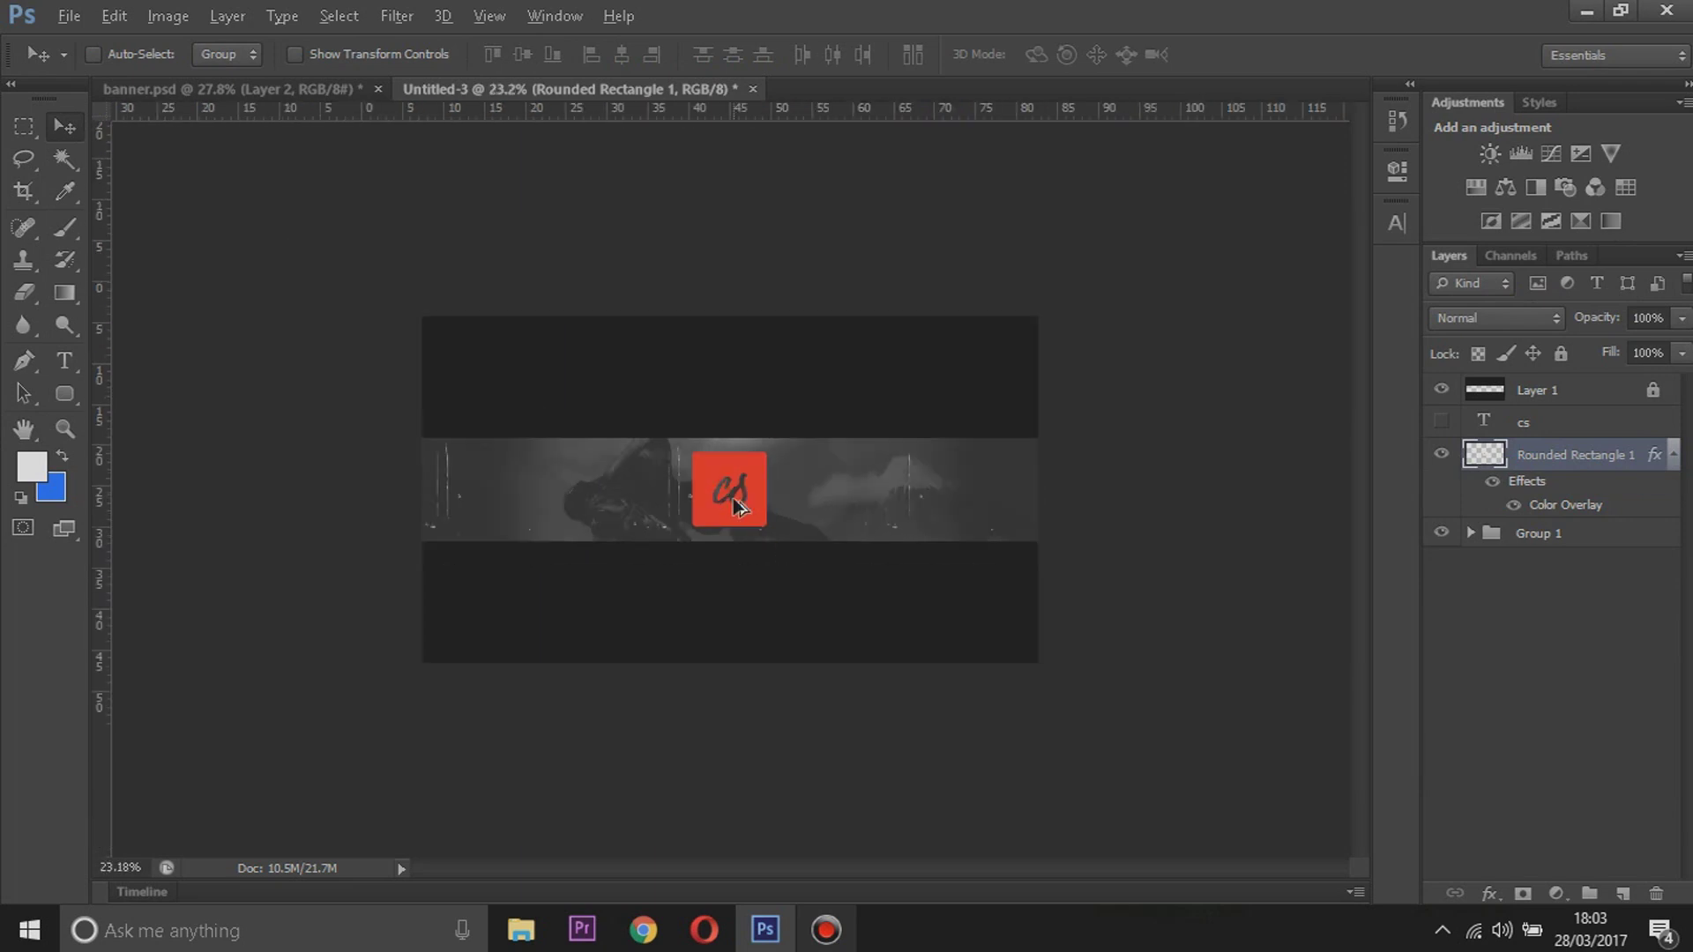
{"action": "scroll", "coordinate": [868, 520], "scroll_direction": "up", "scroll_amount": 1}
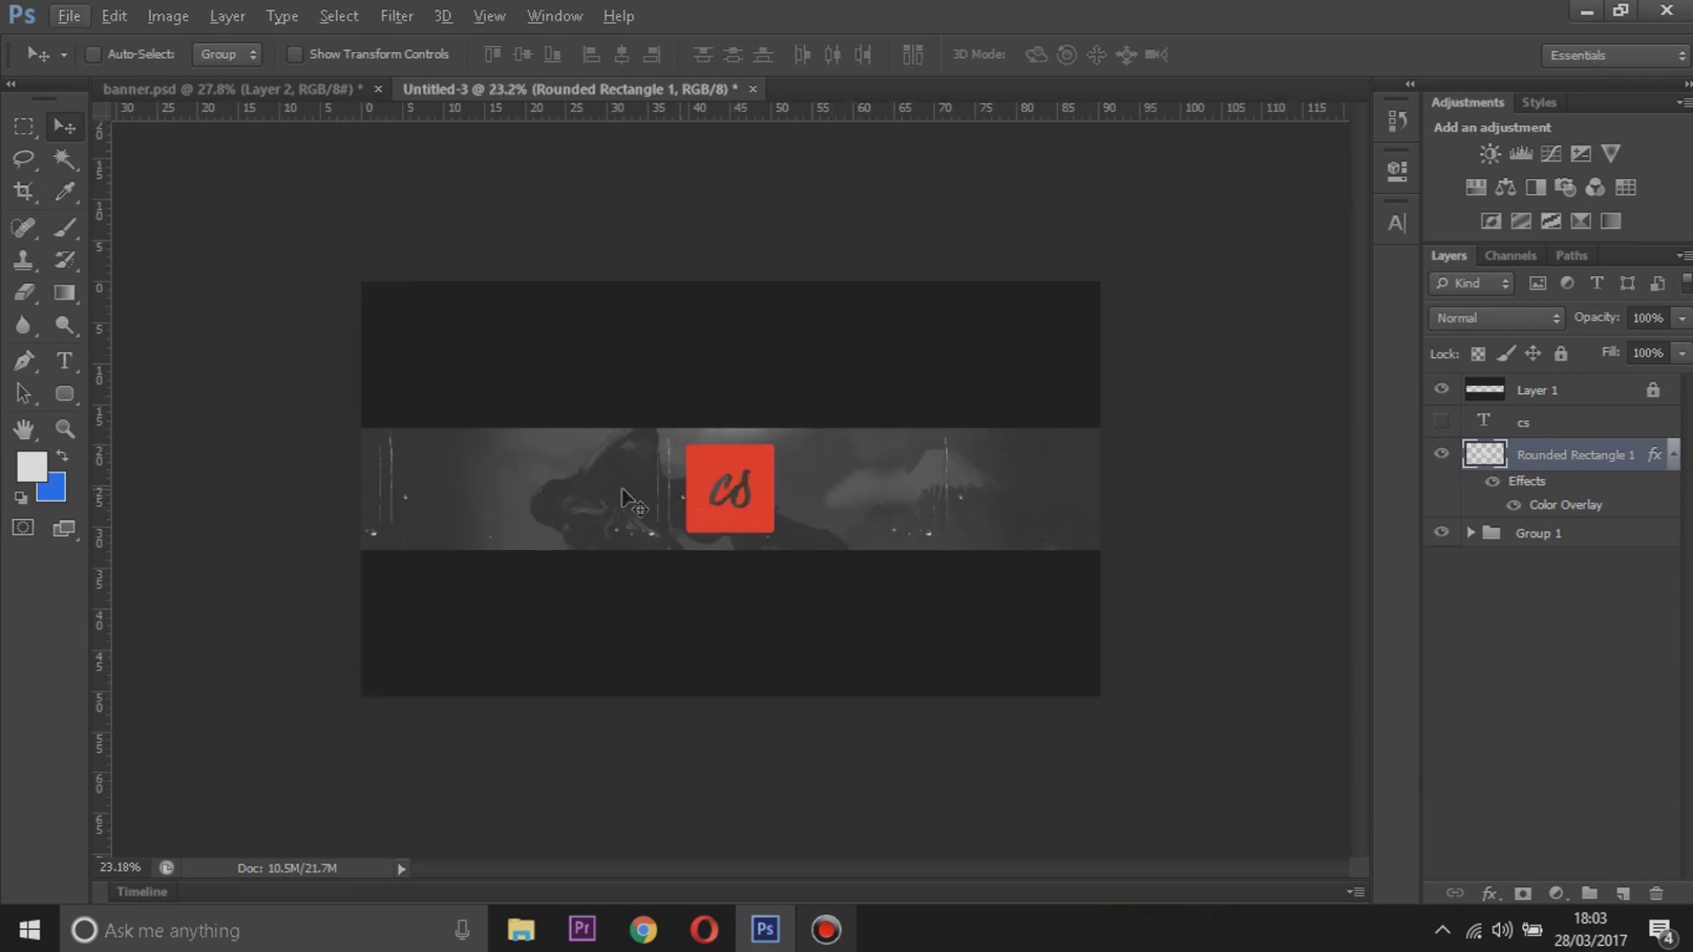
{"action": "left_click", "coordinate": [71, 366]}
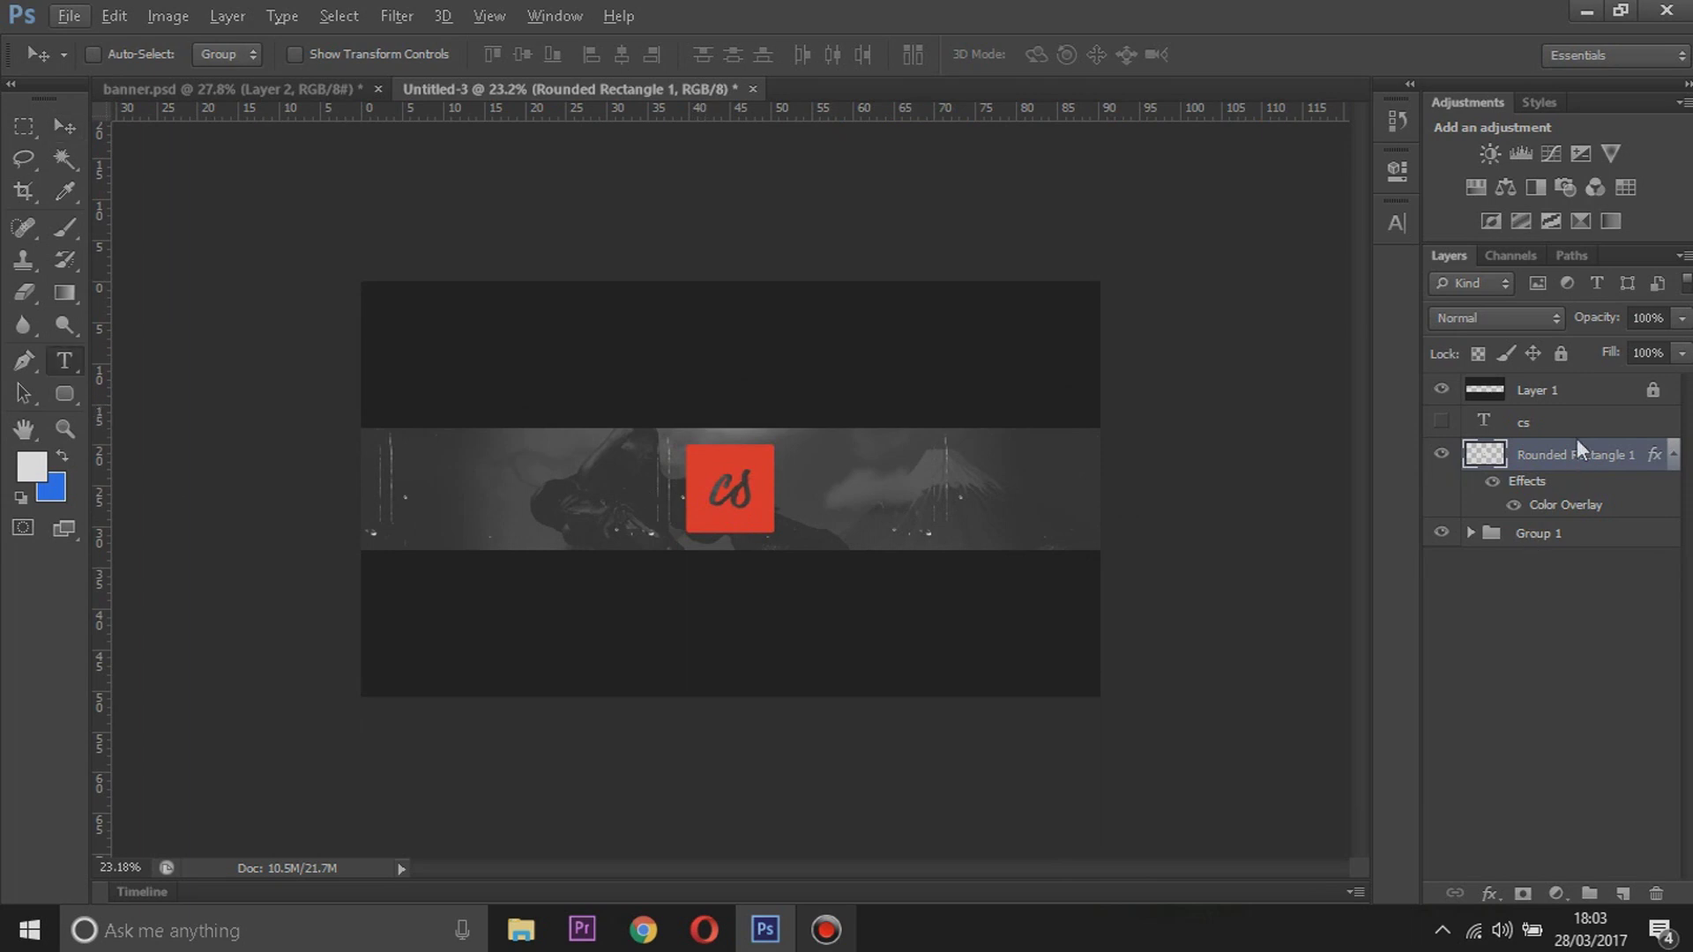
{"action": "left_click", "coordinate": [1623, 894]}
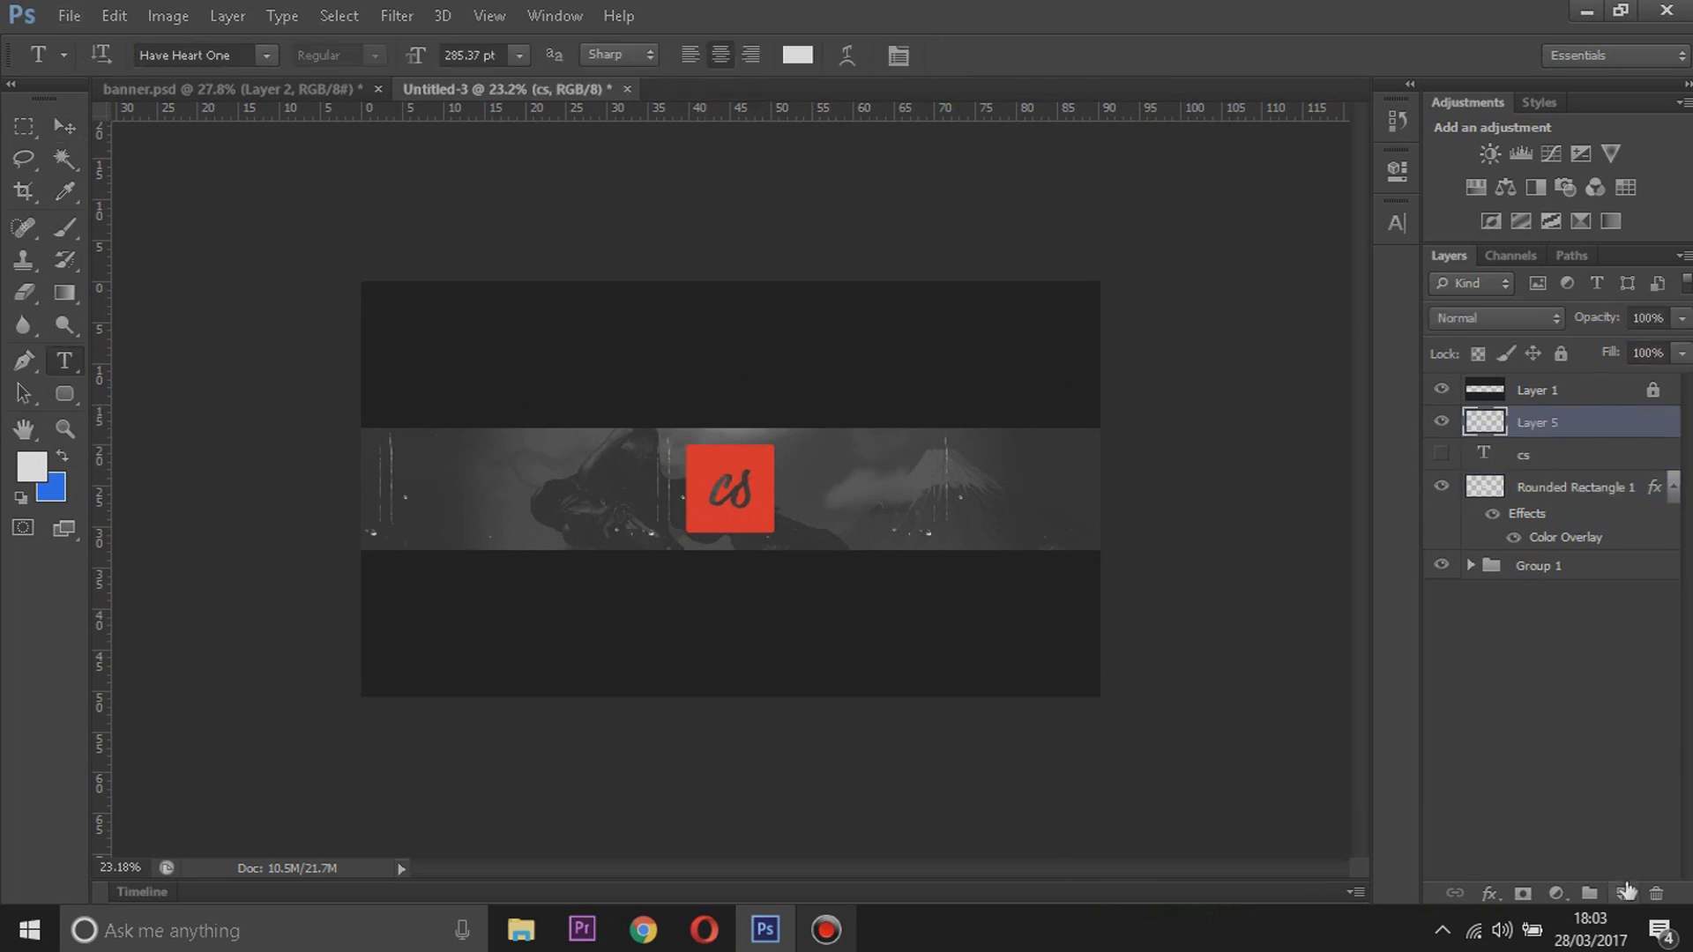
{"action": "left_click", "coordinate": [476, 502]}
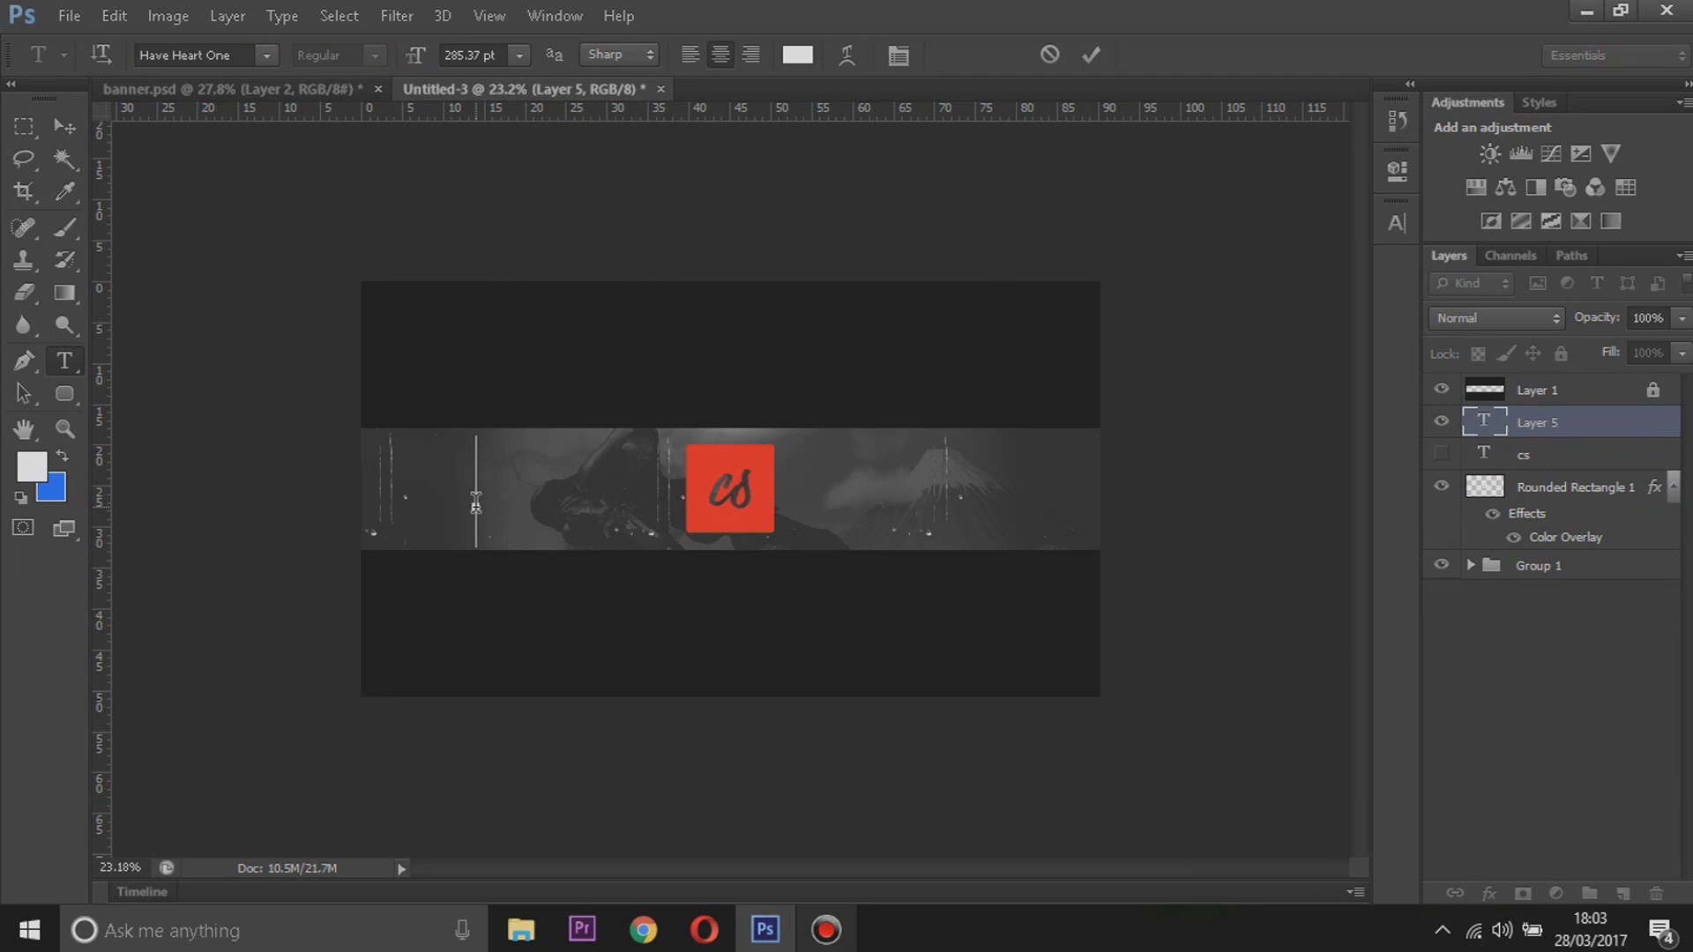
{"action": "type", "text": "s"}
{"action": "key", "text": "ctrl+a"}
Set the font to Nexa Bold and type 'subscribe'
{"action": "left_click", "coordinate": [264, 55]}
{"action": "scroll", "coordinate": [309, 686], "scroll_direction": "up", "scroll_amount": 5}
{"action": "left_click", "coordinate": [235, 53]}
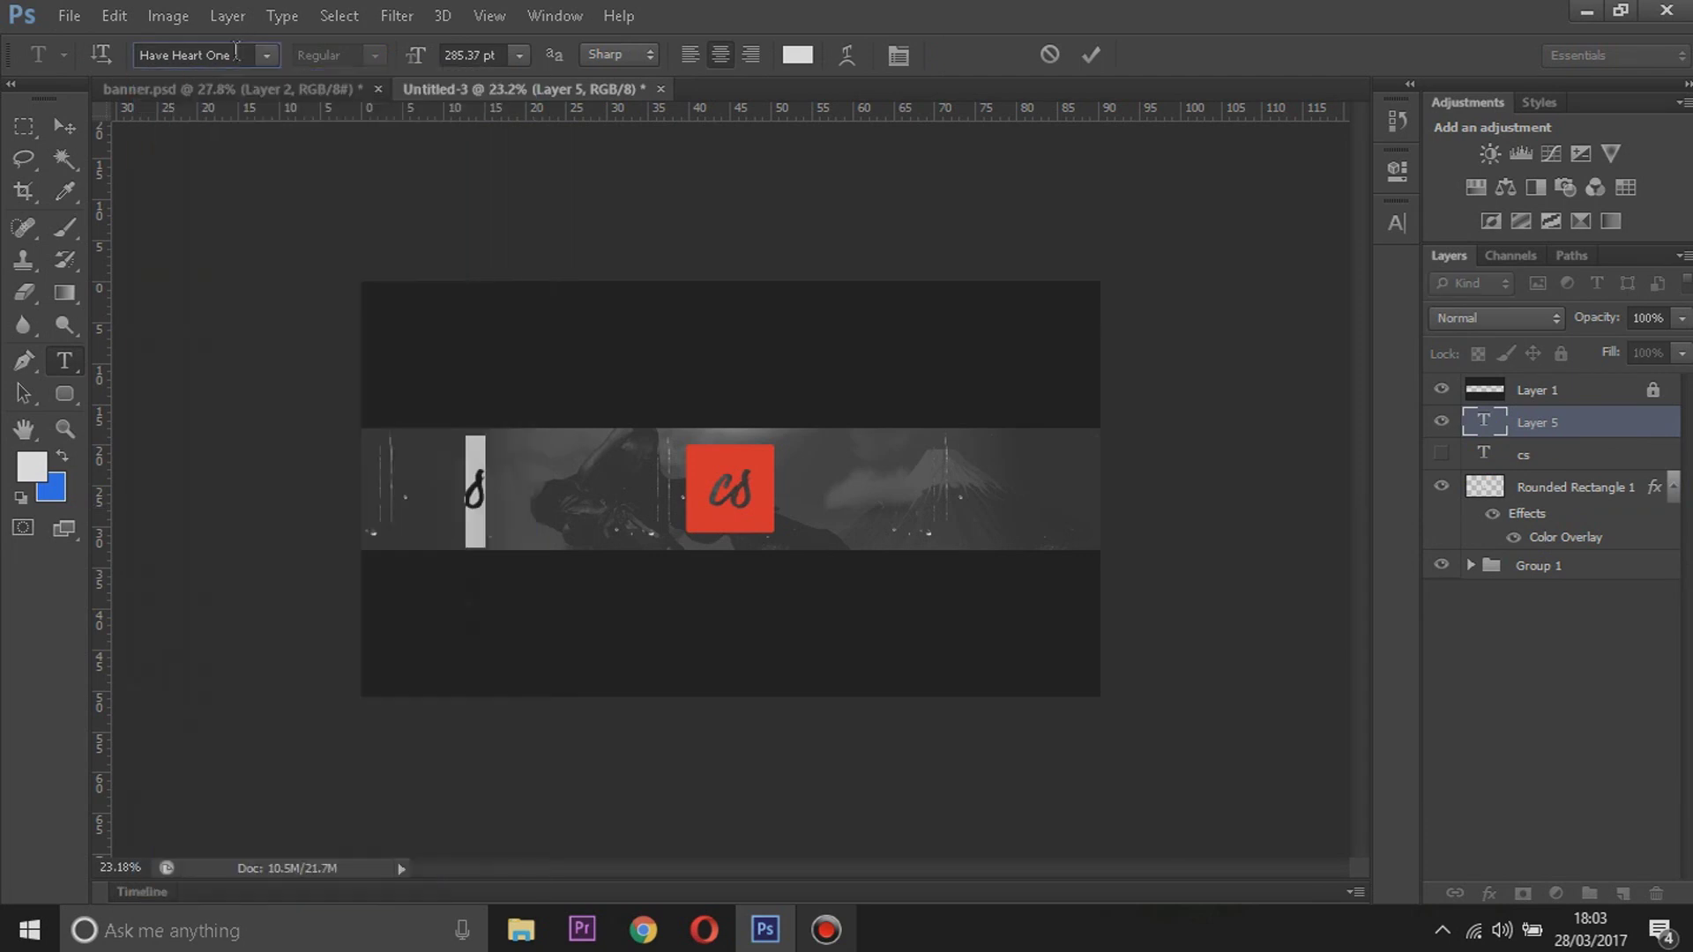
{"action": "left_click", "coordinate": [235, 53]}
{"action": "type", "text": "Nexa Bold"}
{"action": "left_click", "coordinate": [266, 54]}
{"action": "key", "text": "Return"}
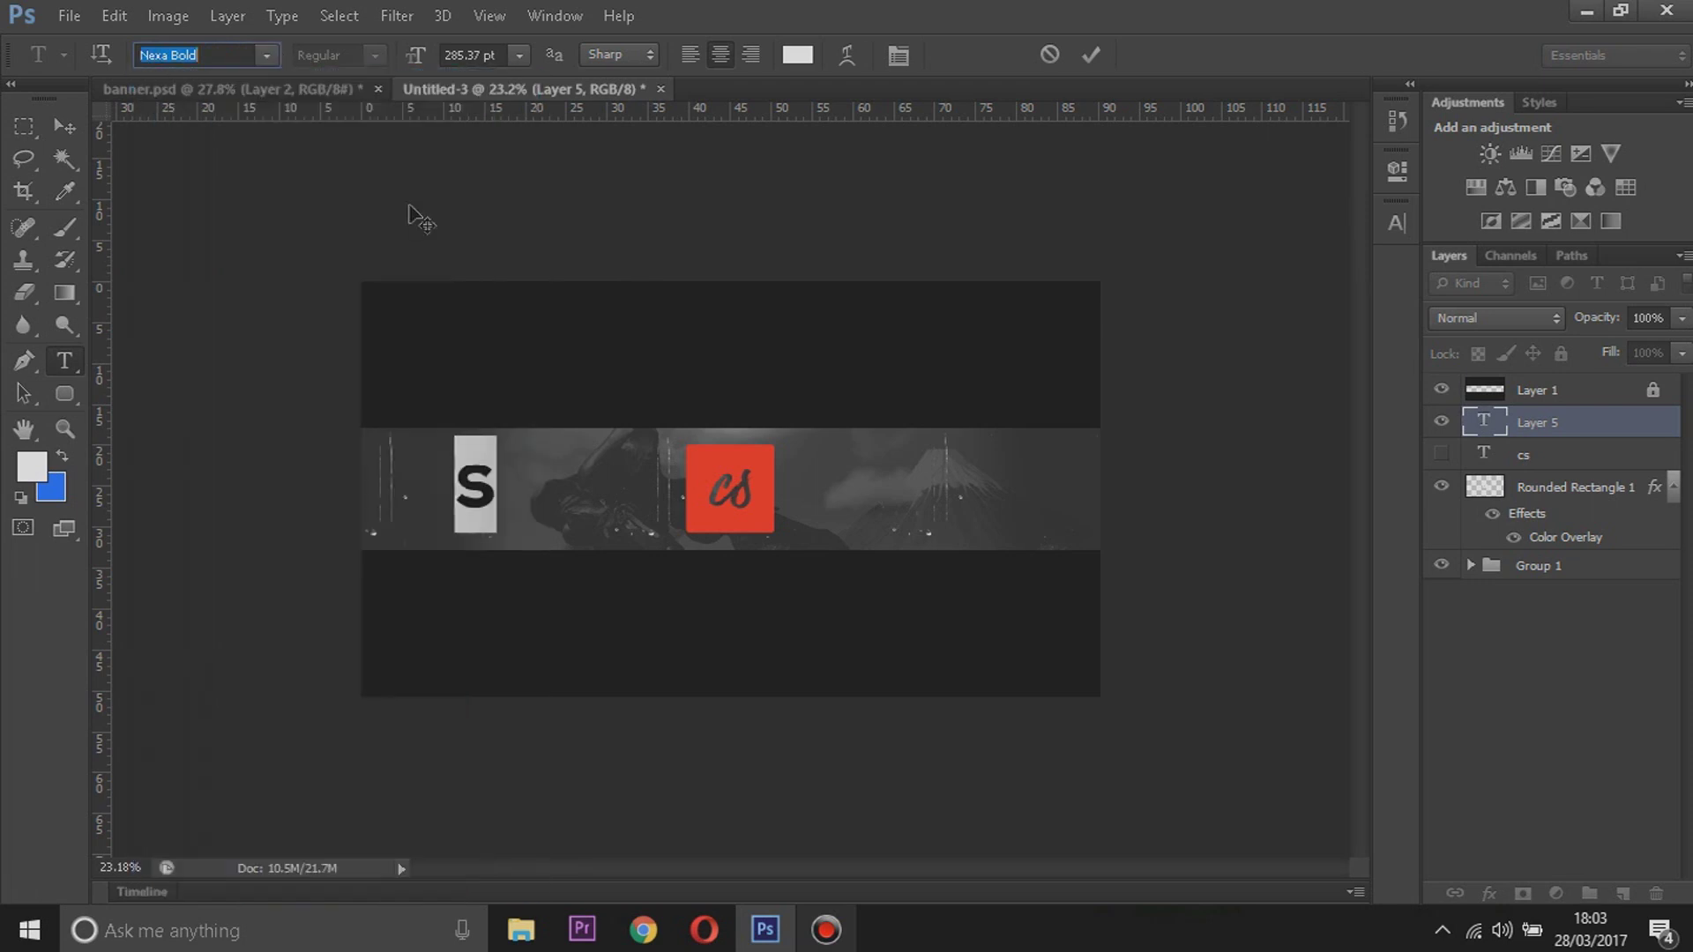
{"action": "type", "text": "Nex"}
{"action": "key", "text": "Return"}
{"action": "type", "text": "subsc"}
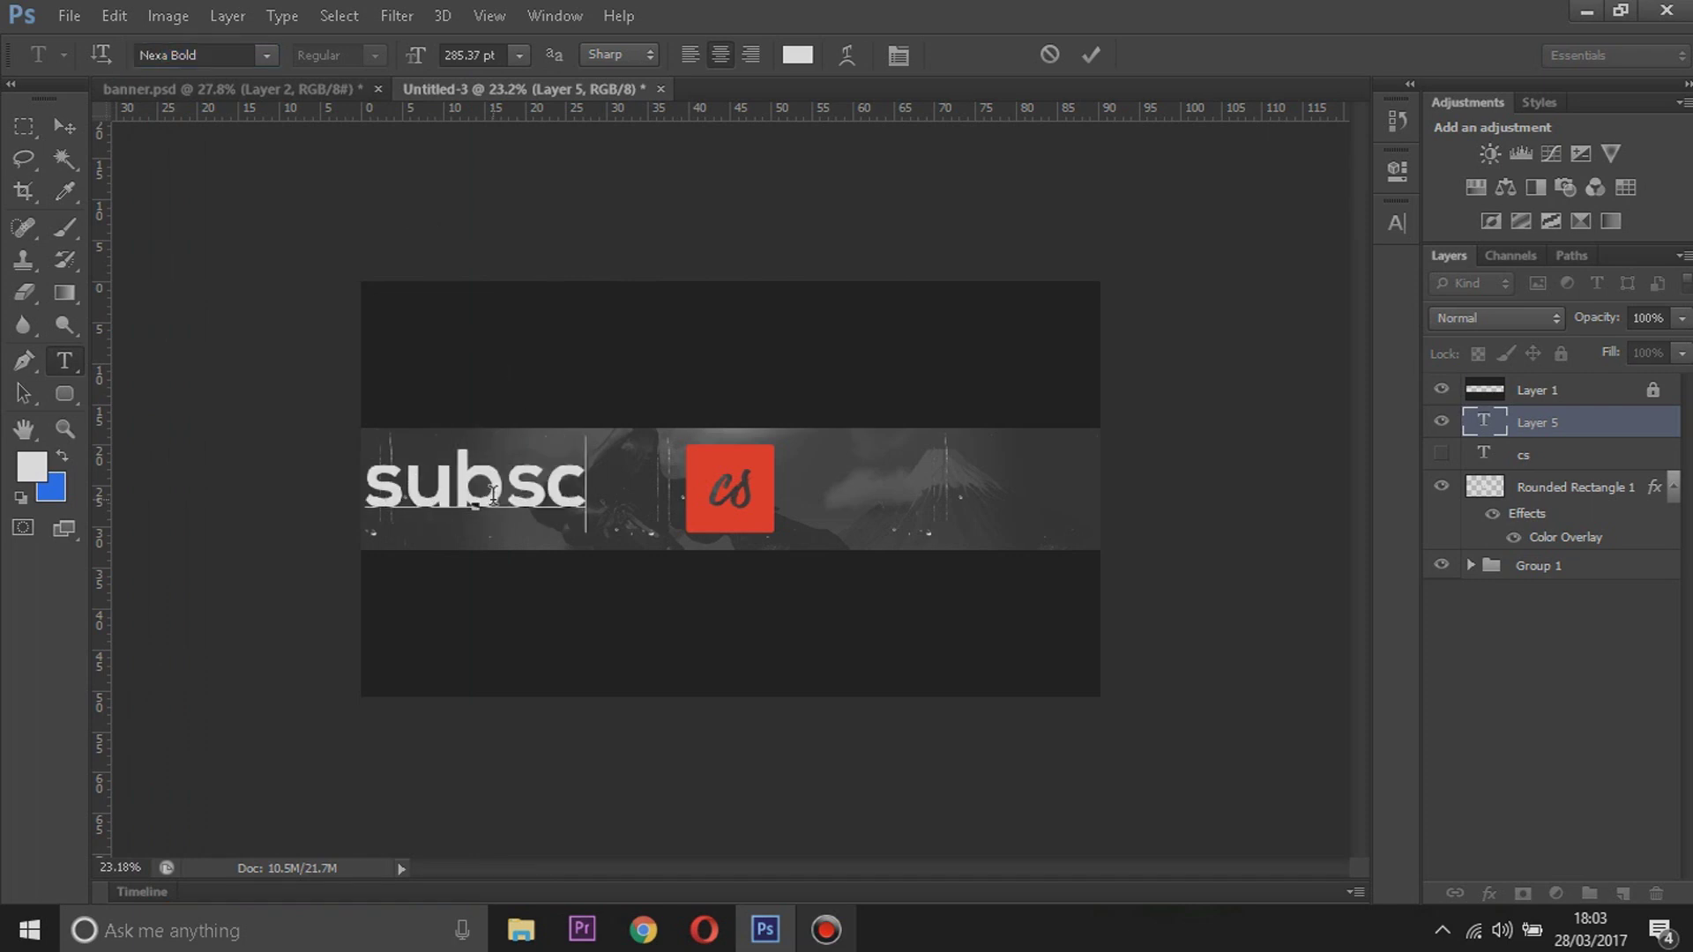
{"action": "type", "text": "ribe"}
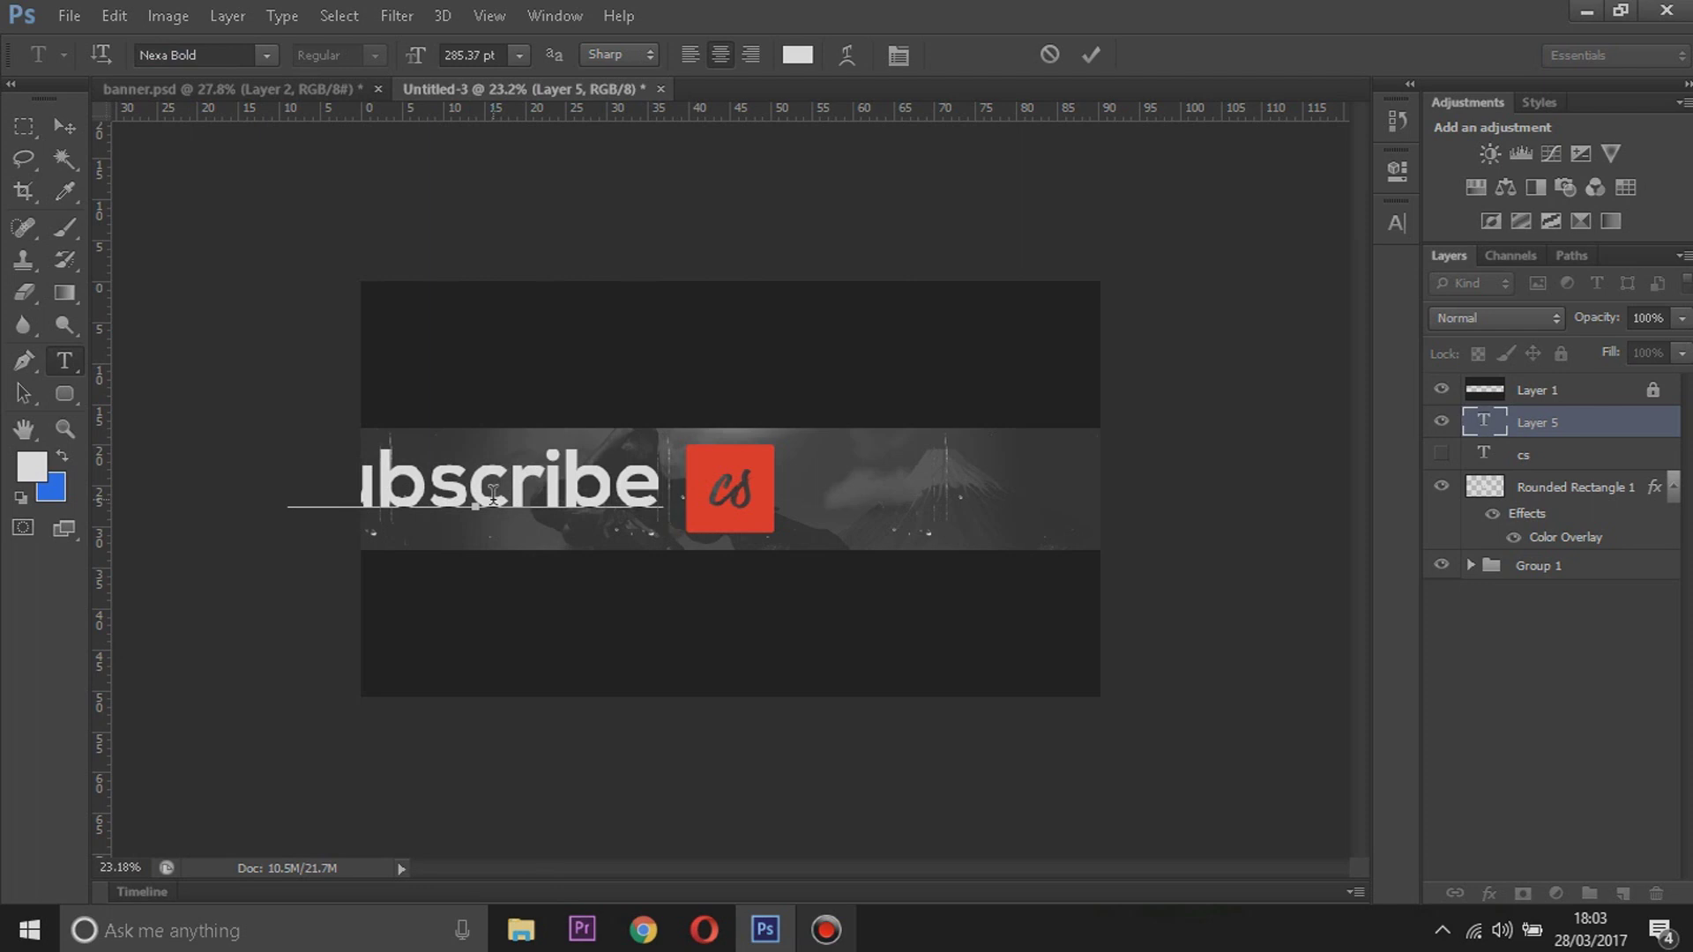
{"action": "left_click", "coordinate": [65, 126]}
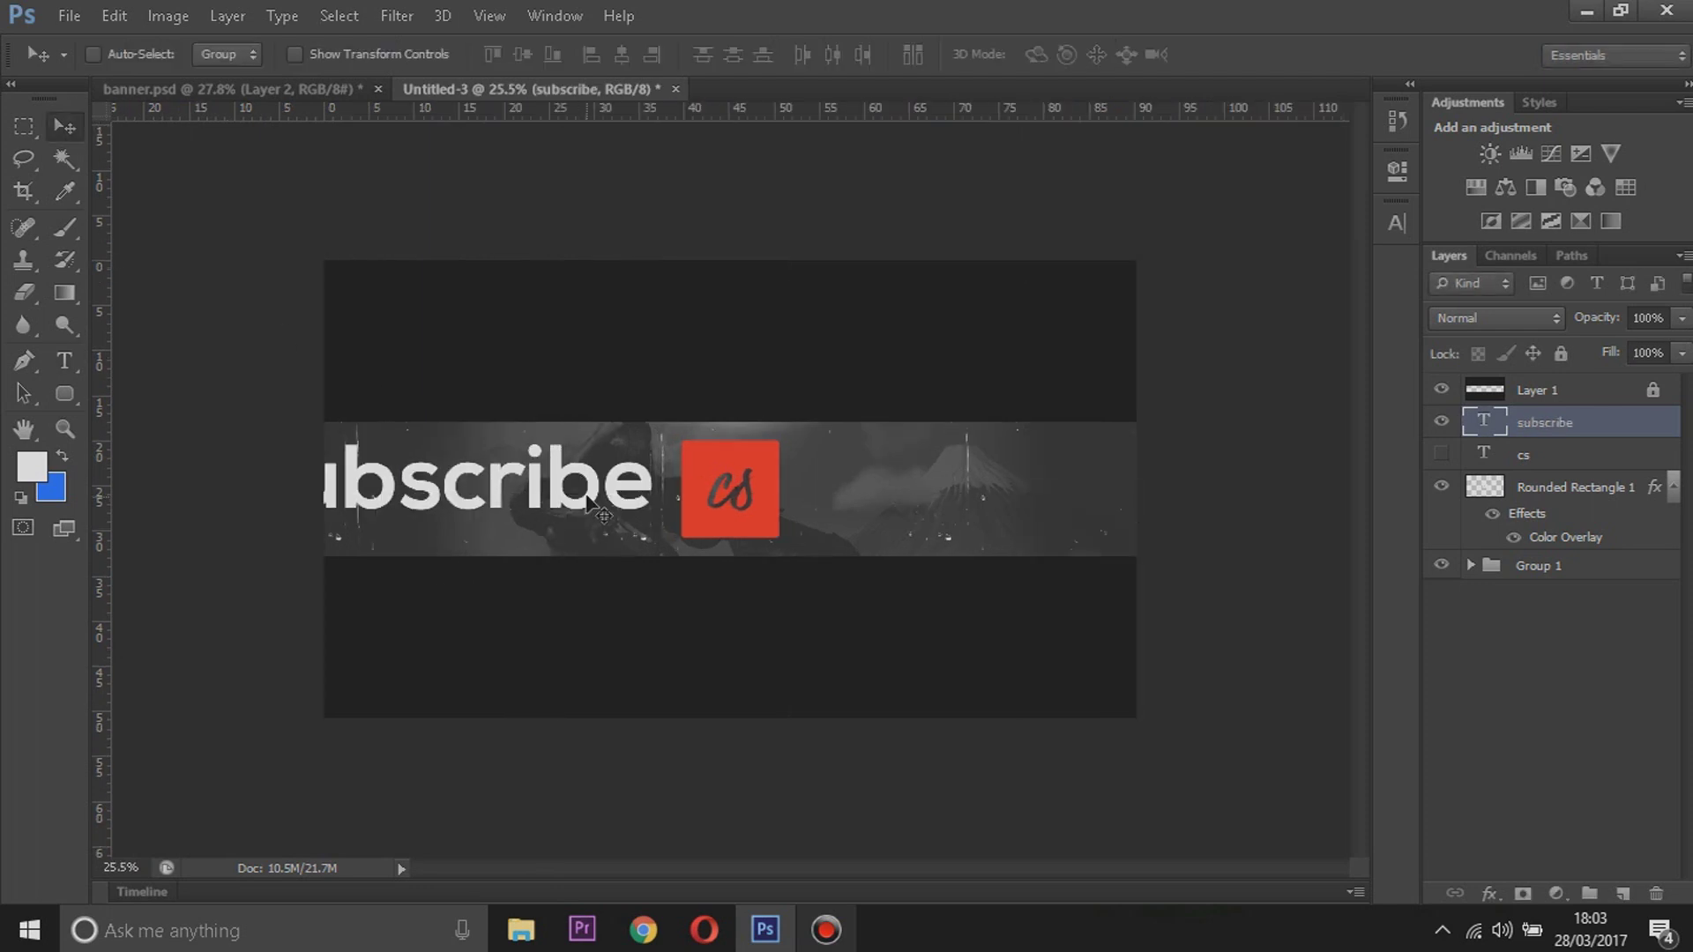
Scale the subscribe text down to about 59% and place it beside the cs logo
{"action": "key", "text": "ctrl+t"}
{"action": "left_click_drag", "start_coordinate": [656, 535], "coordinate": [461, 481]}
{"action": "left_click", "coordinate": [65, 126]}
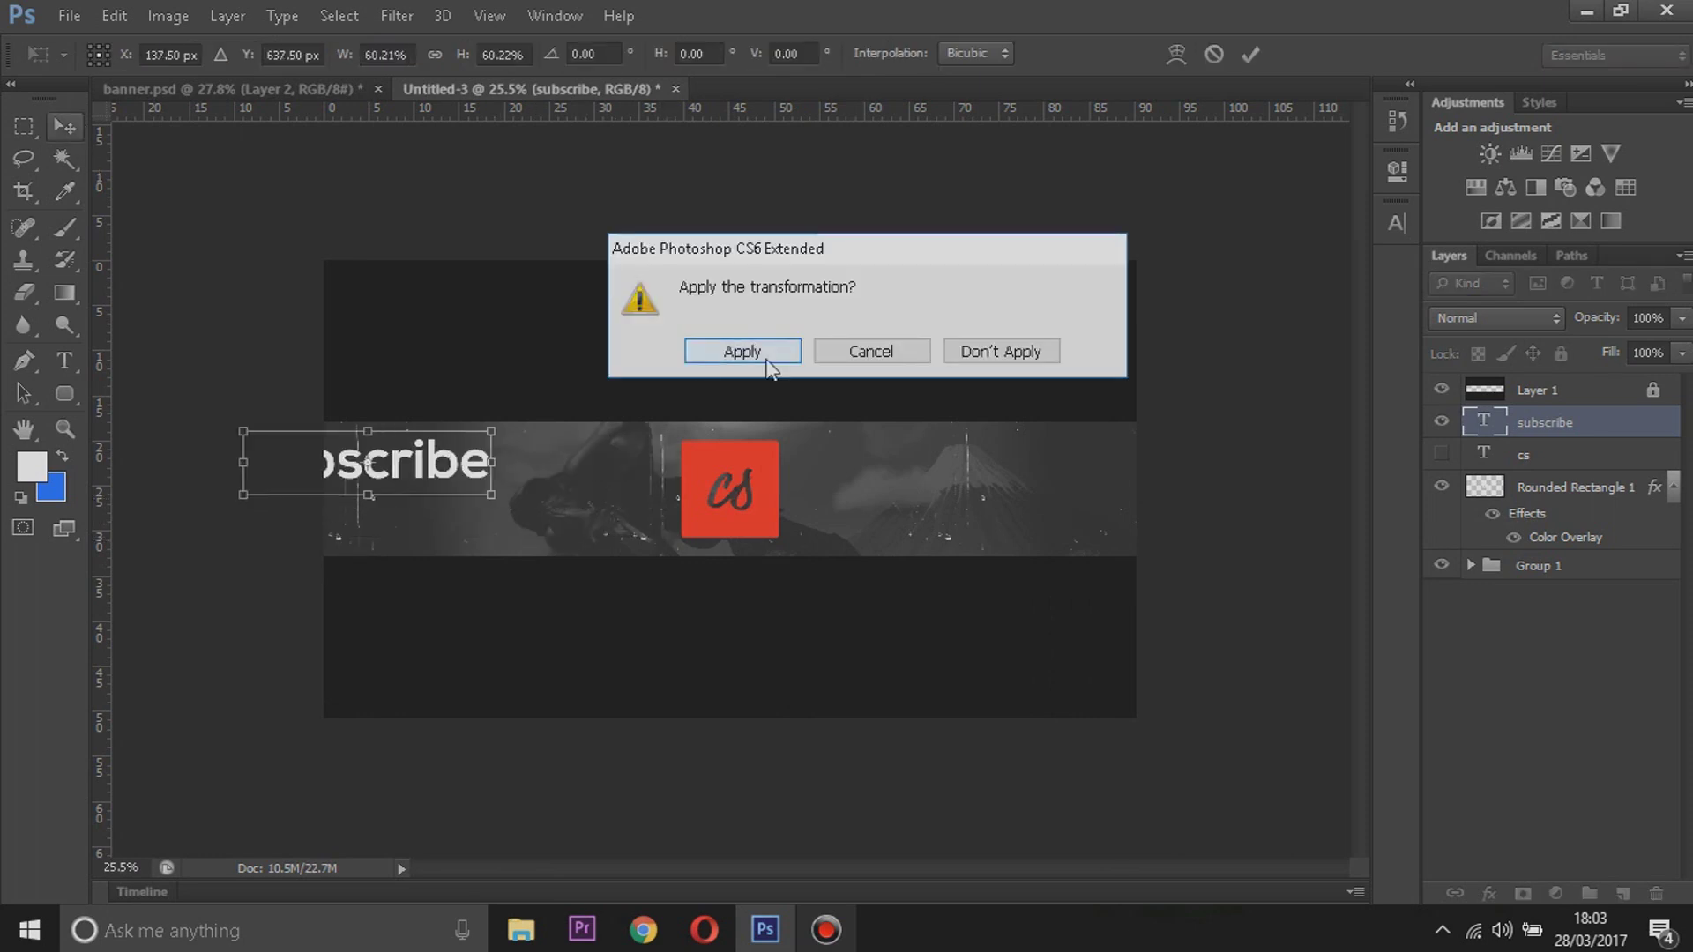
{"action": "left_click", "coordinate": [765, 353]}
{"action": "left_click_drag", "start_coordinate": [484, 464], "coordinate": [580, 461]}
{"action": "key", "text": "ctrl+t"}
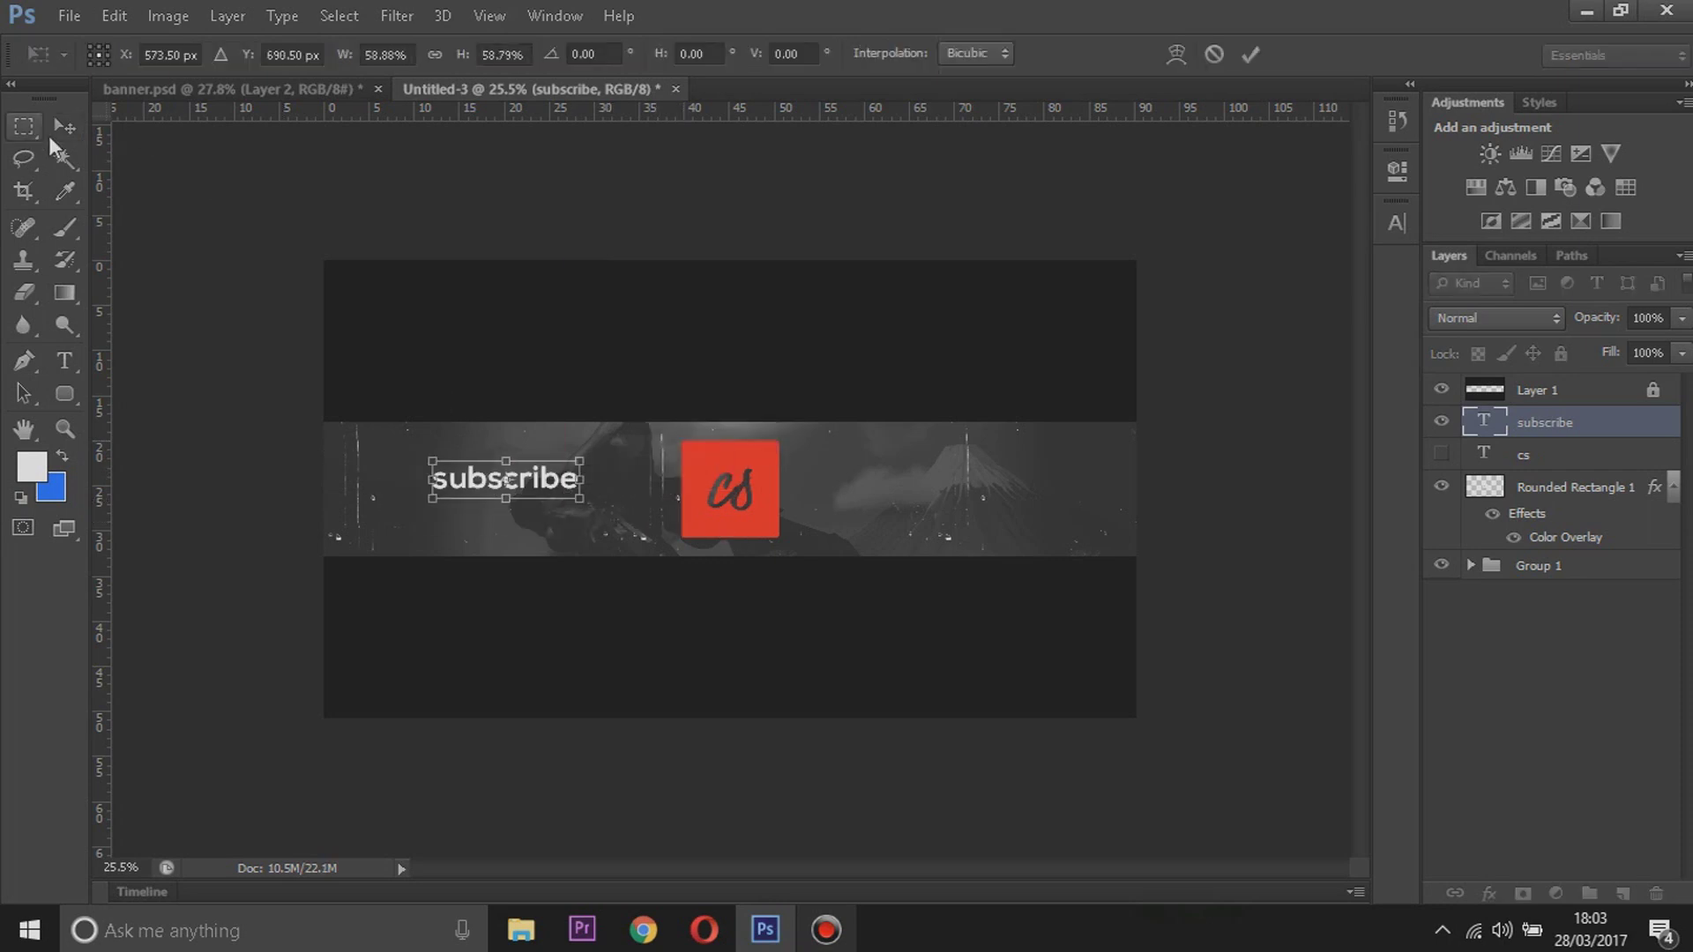
{"action": "left_click", "coordinate": [64, 126]}
{"action": "left_click", "coordinate": [703, 351]}
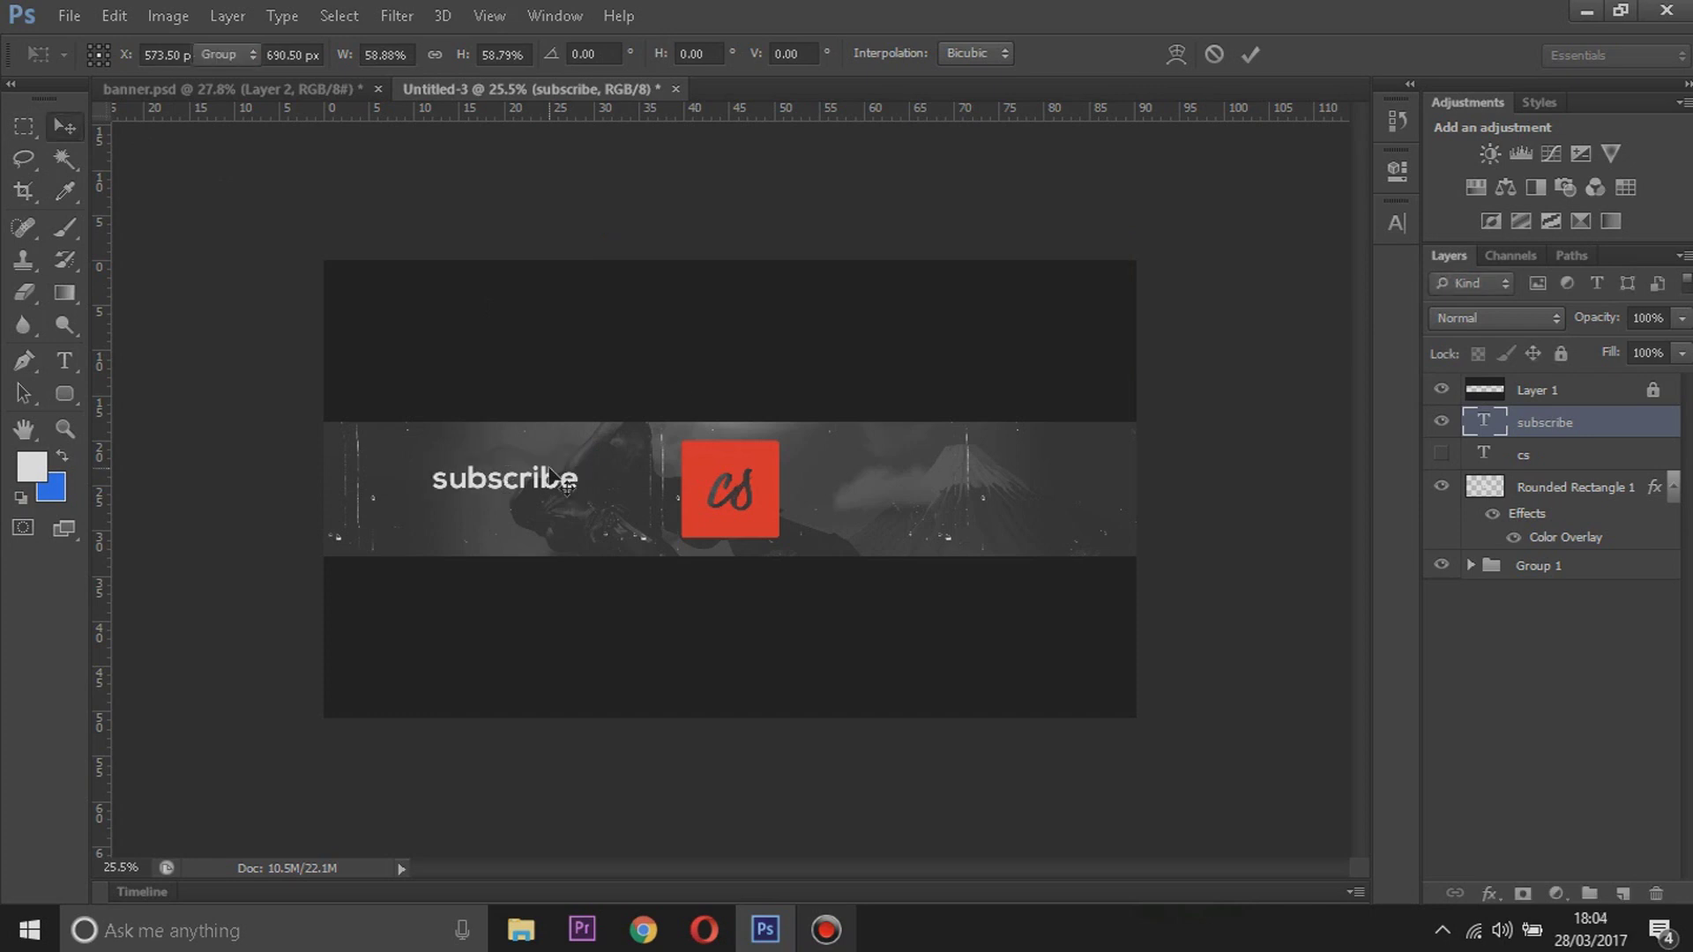
{"action": "left_click_drag", "start_coordinate": [550, 477], "coordinate": [633, 488]}
Capitalise the first letter so the text reads 'Subscribe'
{"action": "left_click", "coordinate": [64, 361]}
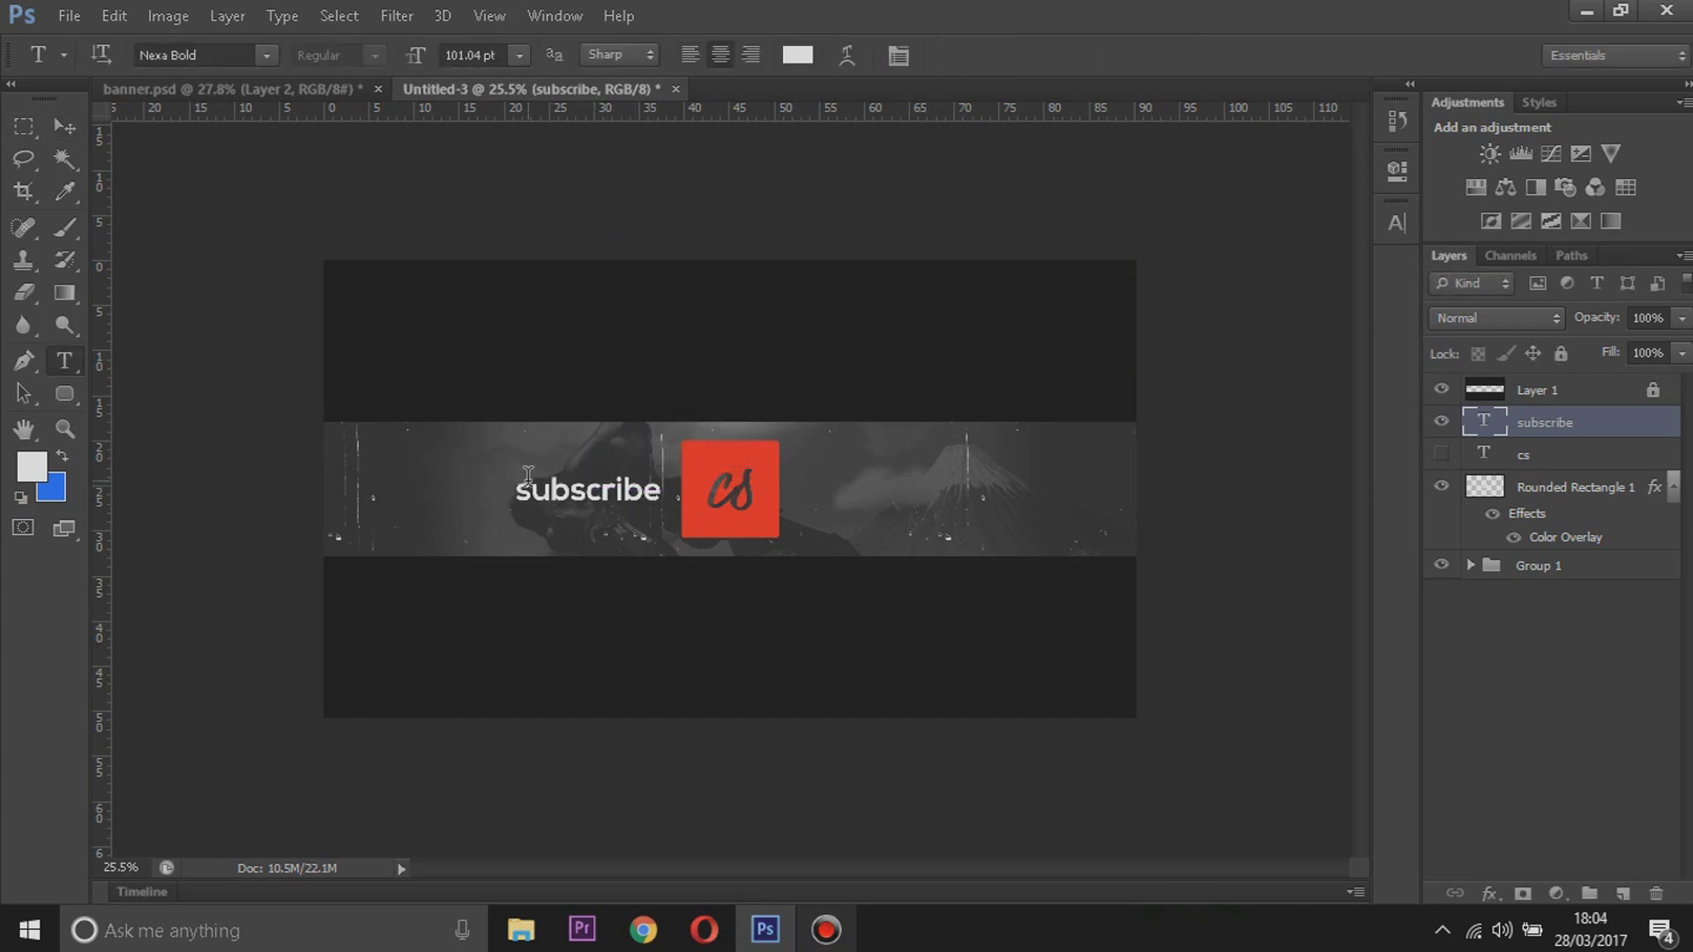
{"action": "left_click", "coordinate": [528, 476]}
{"action": "key", "text": "BackSpace"}
{"action": "type", "text": "S"}
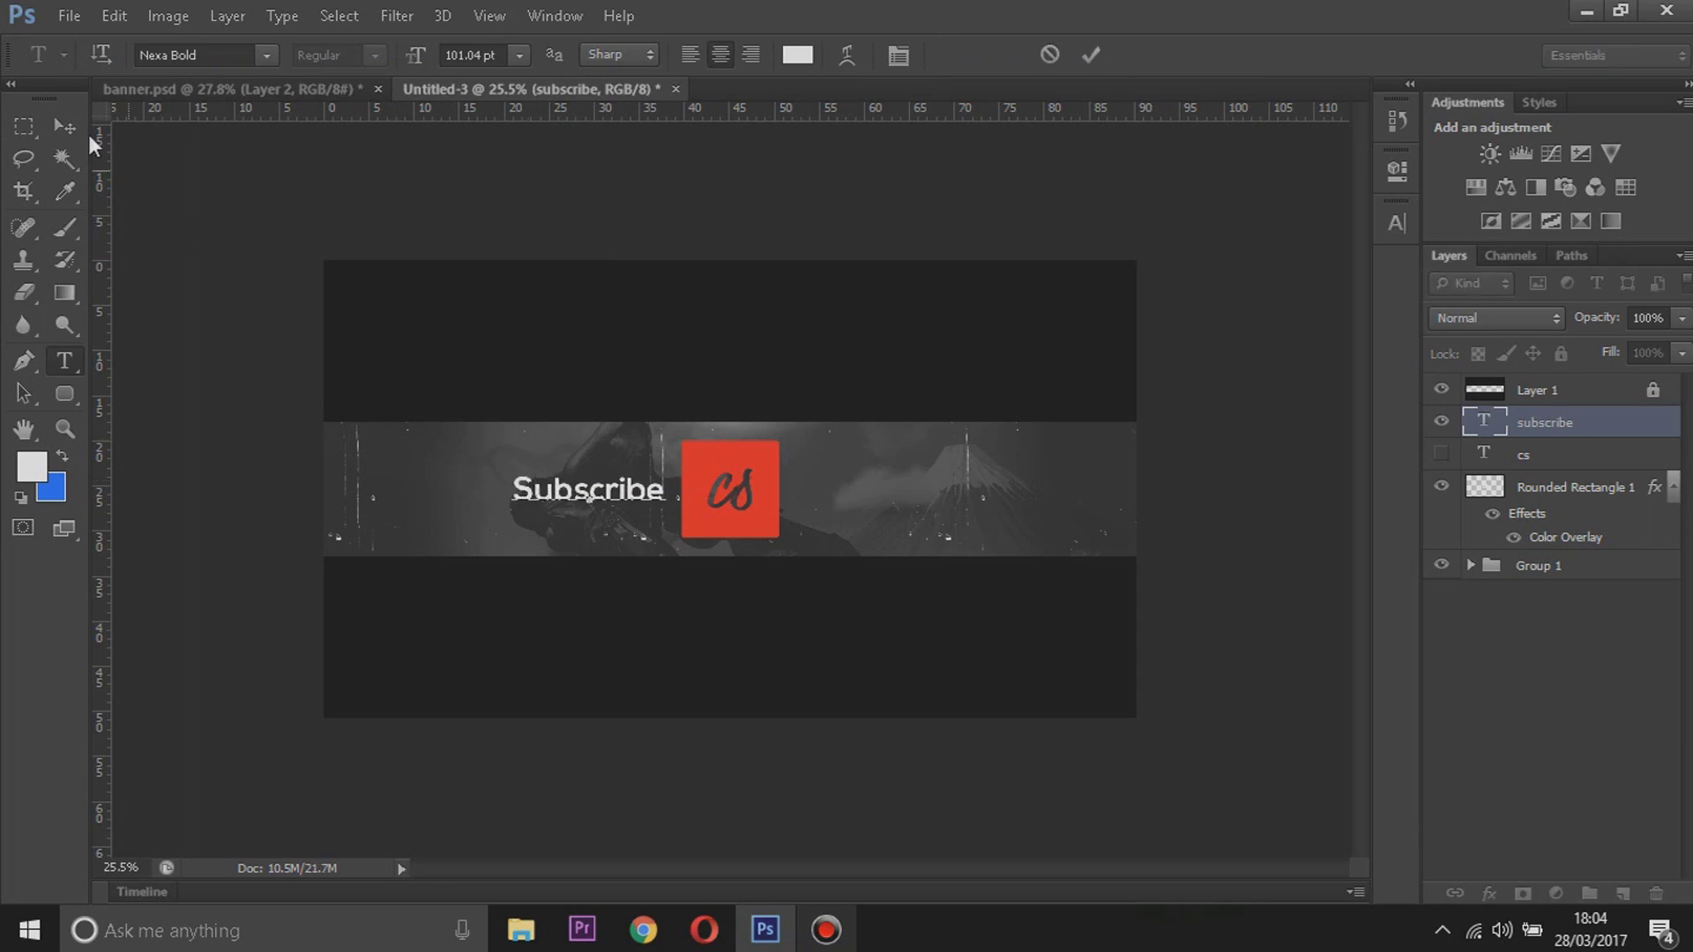
{"action": "left_click", "coordinate": [67, 130]}
{"action": "left_click", "coordinate": [1543, 489]}
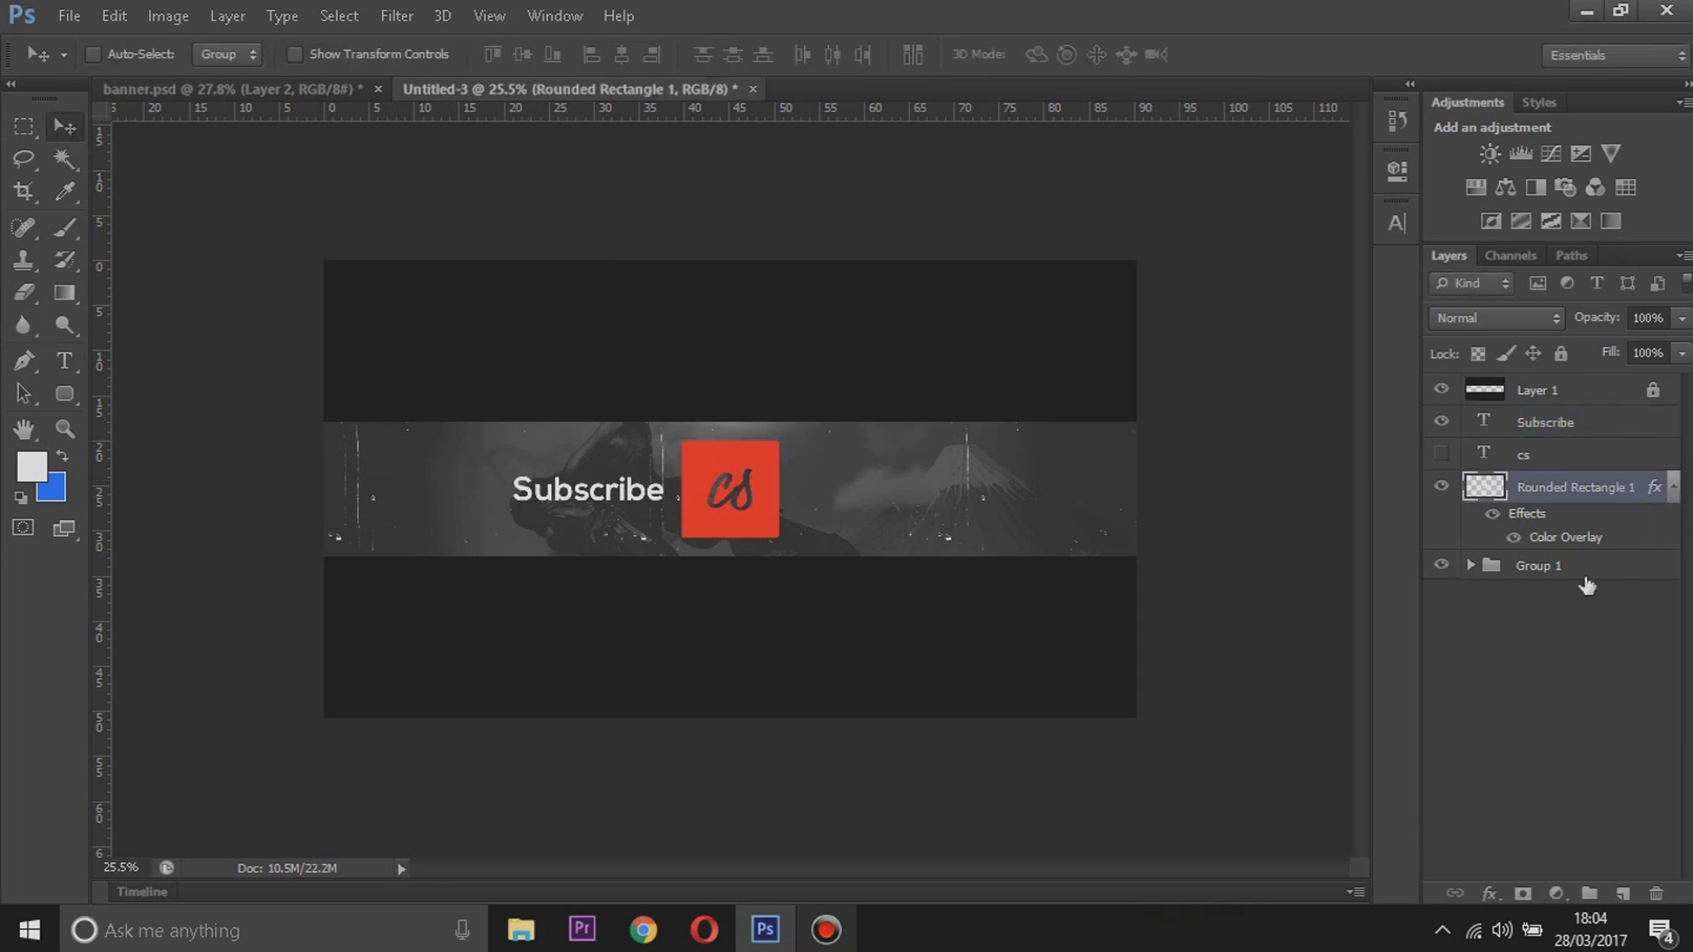
Add a new layer above Group 1 and sample the logo's red as the brush colour
{"action": "left_click", "coordinate": [1523, 572]}
{"action": "left_click", "coordinate": [1622, 893]}
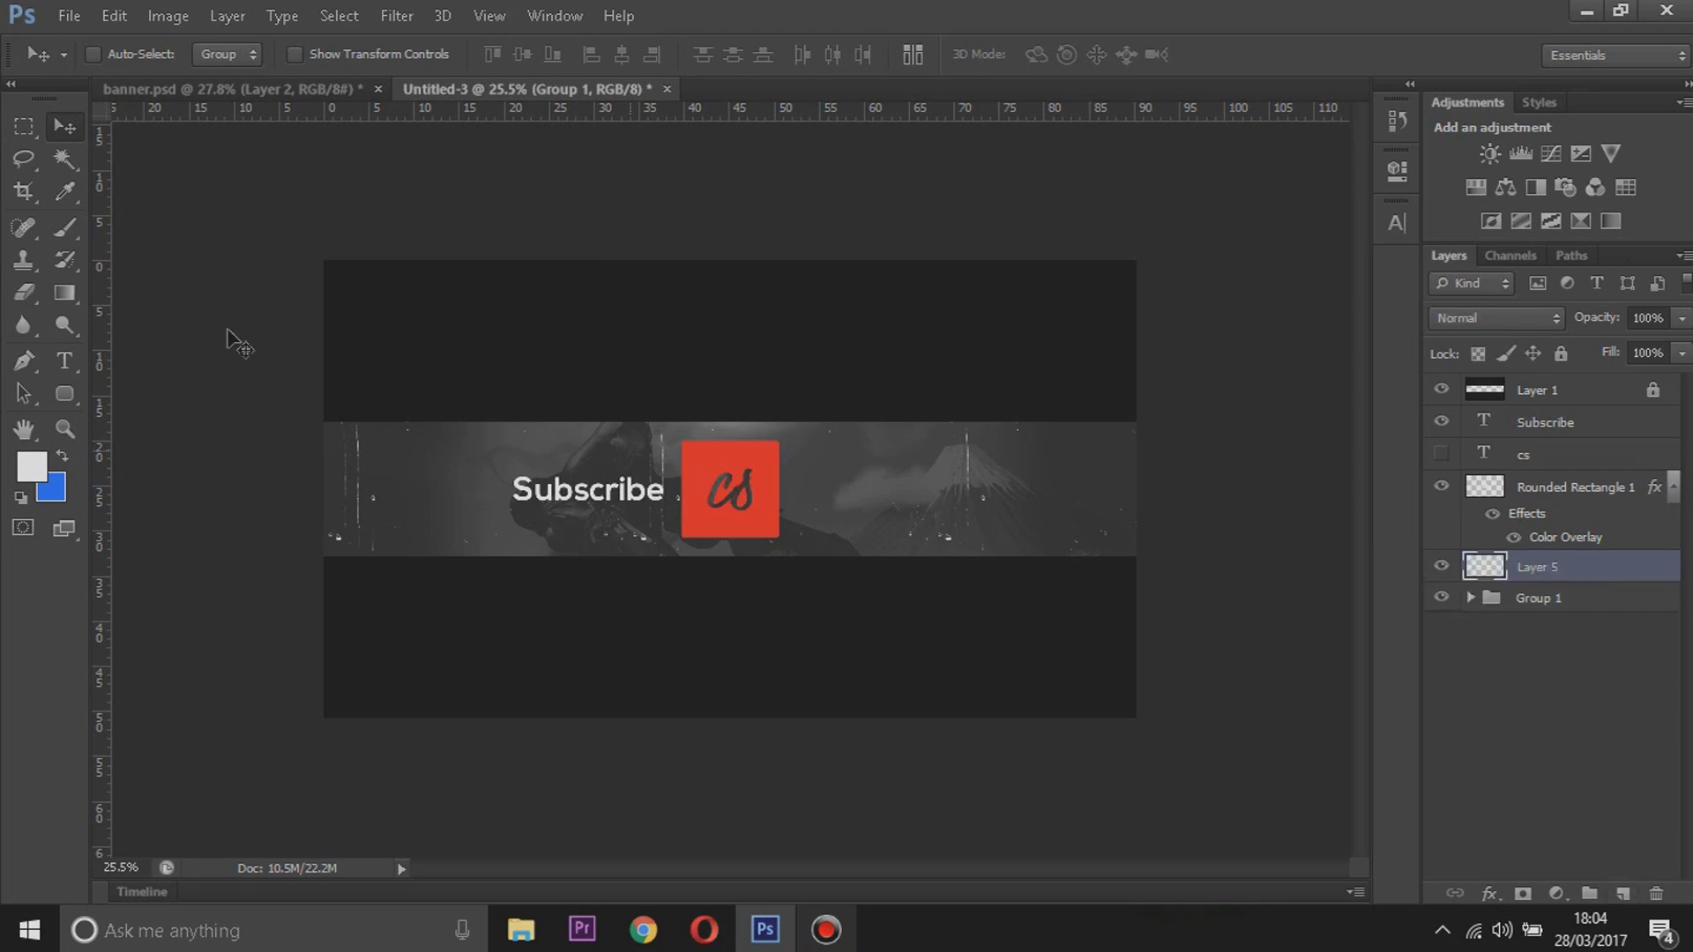
{"action": "left_click", "coordinate": [66, 230]}
{"action": "left_click", "coordinate": [32, 465]}
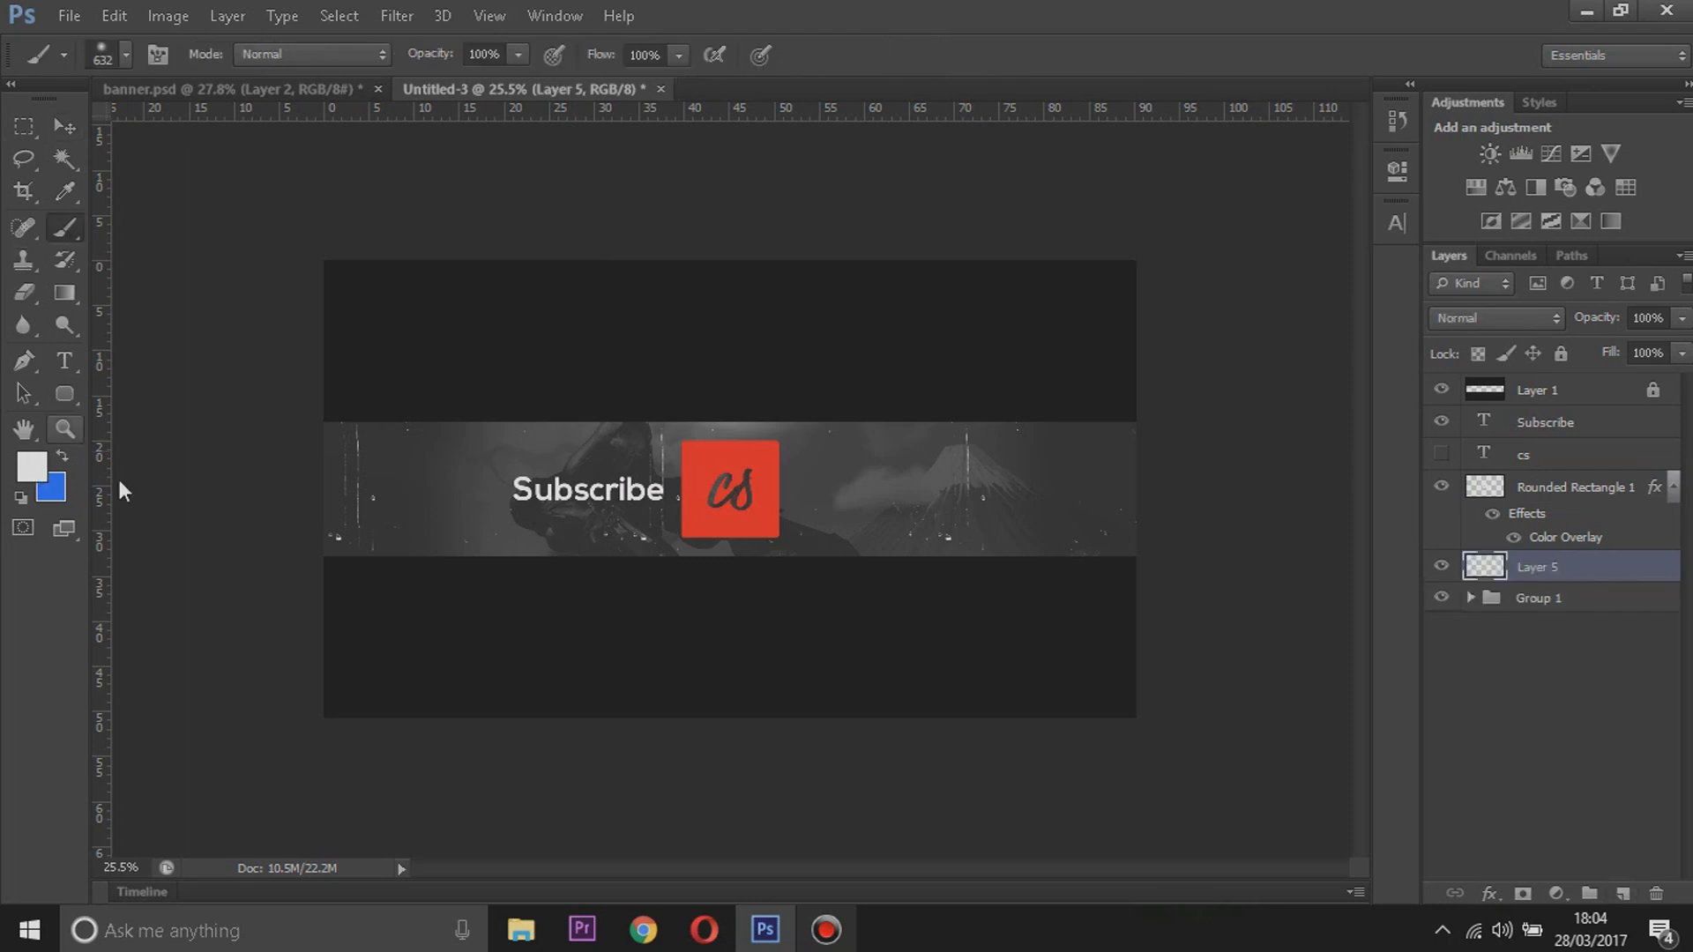
{"action": "left_click", "coordinate": [702, 458]}
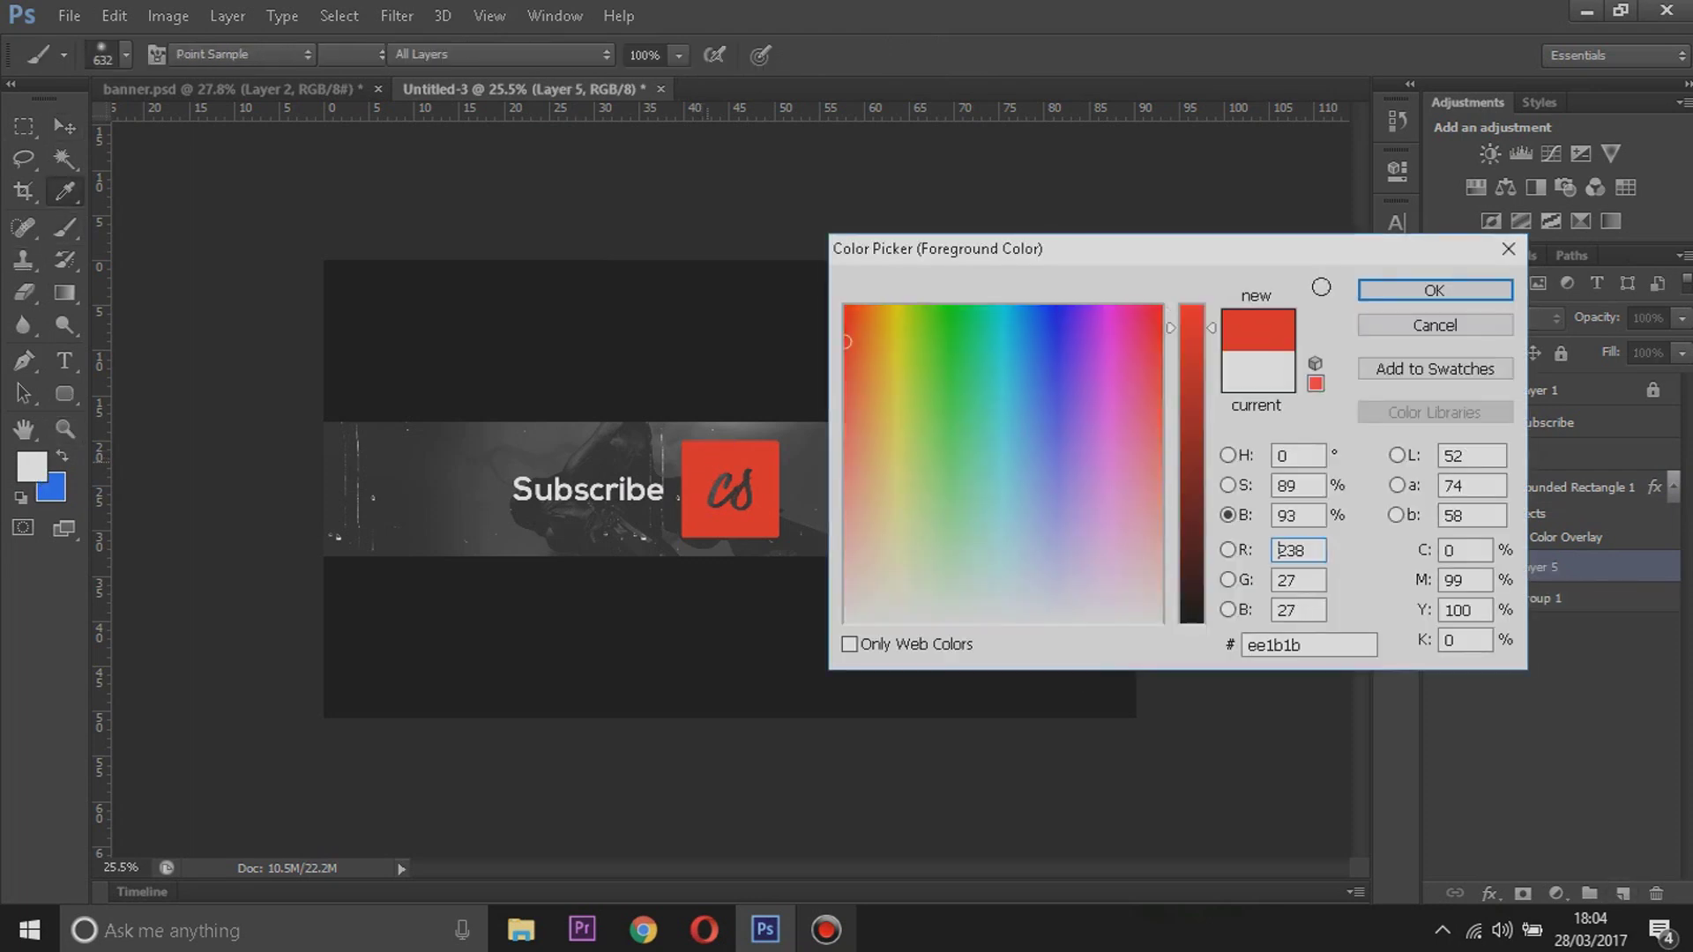
{"action": "left_click", "coordinate": [1391, 293]}
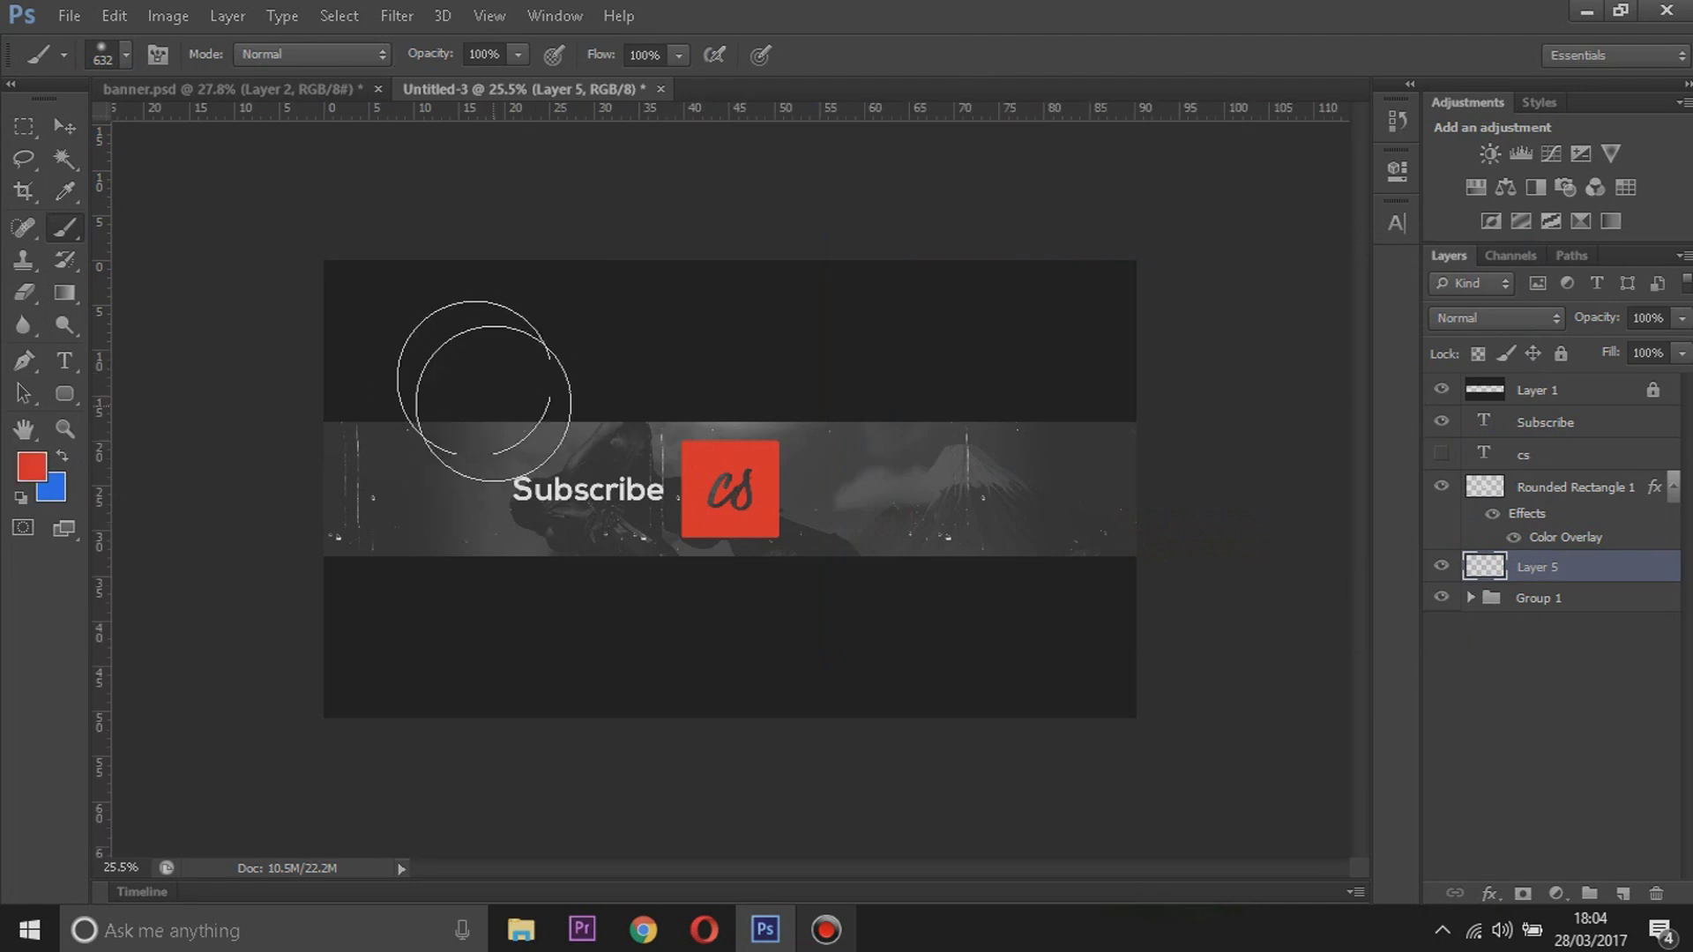
Paint soft red glows at the upper left, bottom and upper right, fading the layer to 33% opacity
{"action": "left_click", "coordinate": [469, 363]}
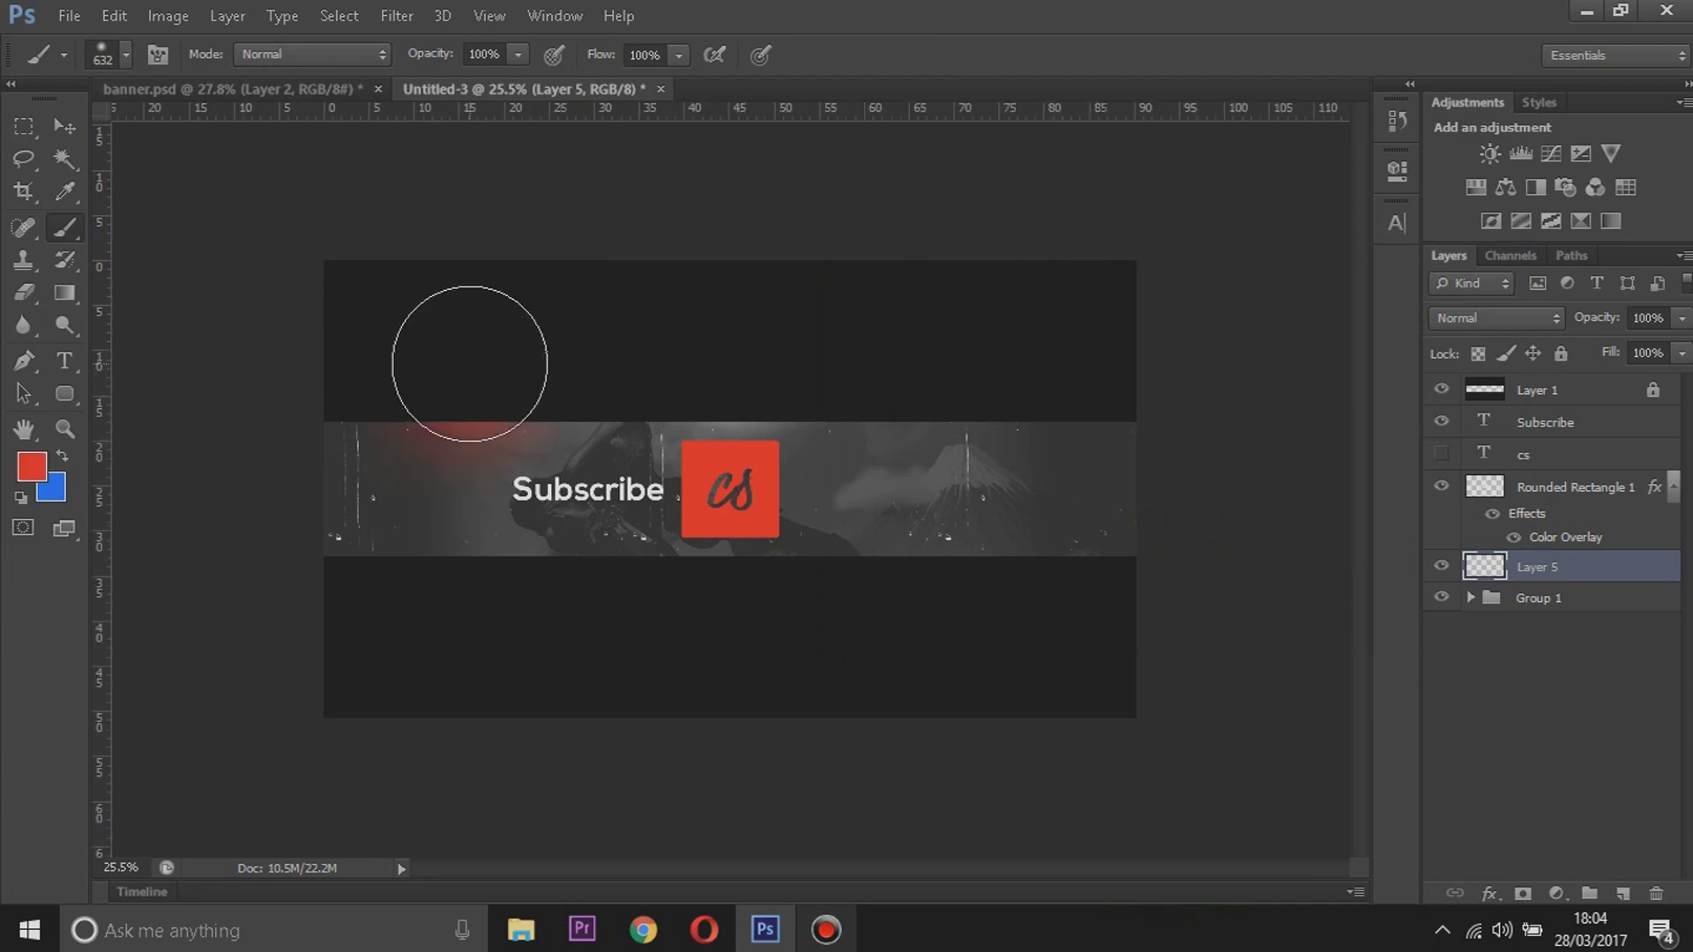
{"action": "left_click", "coordinate": [729, 616]}
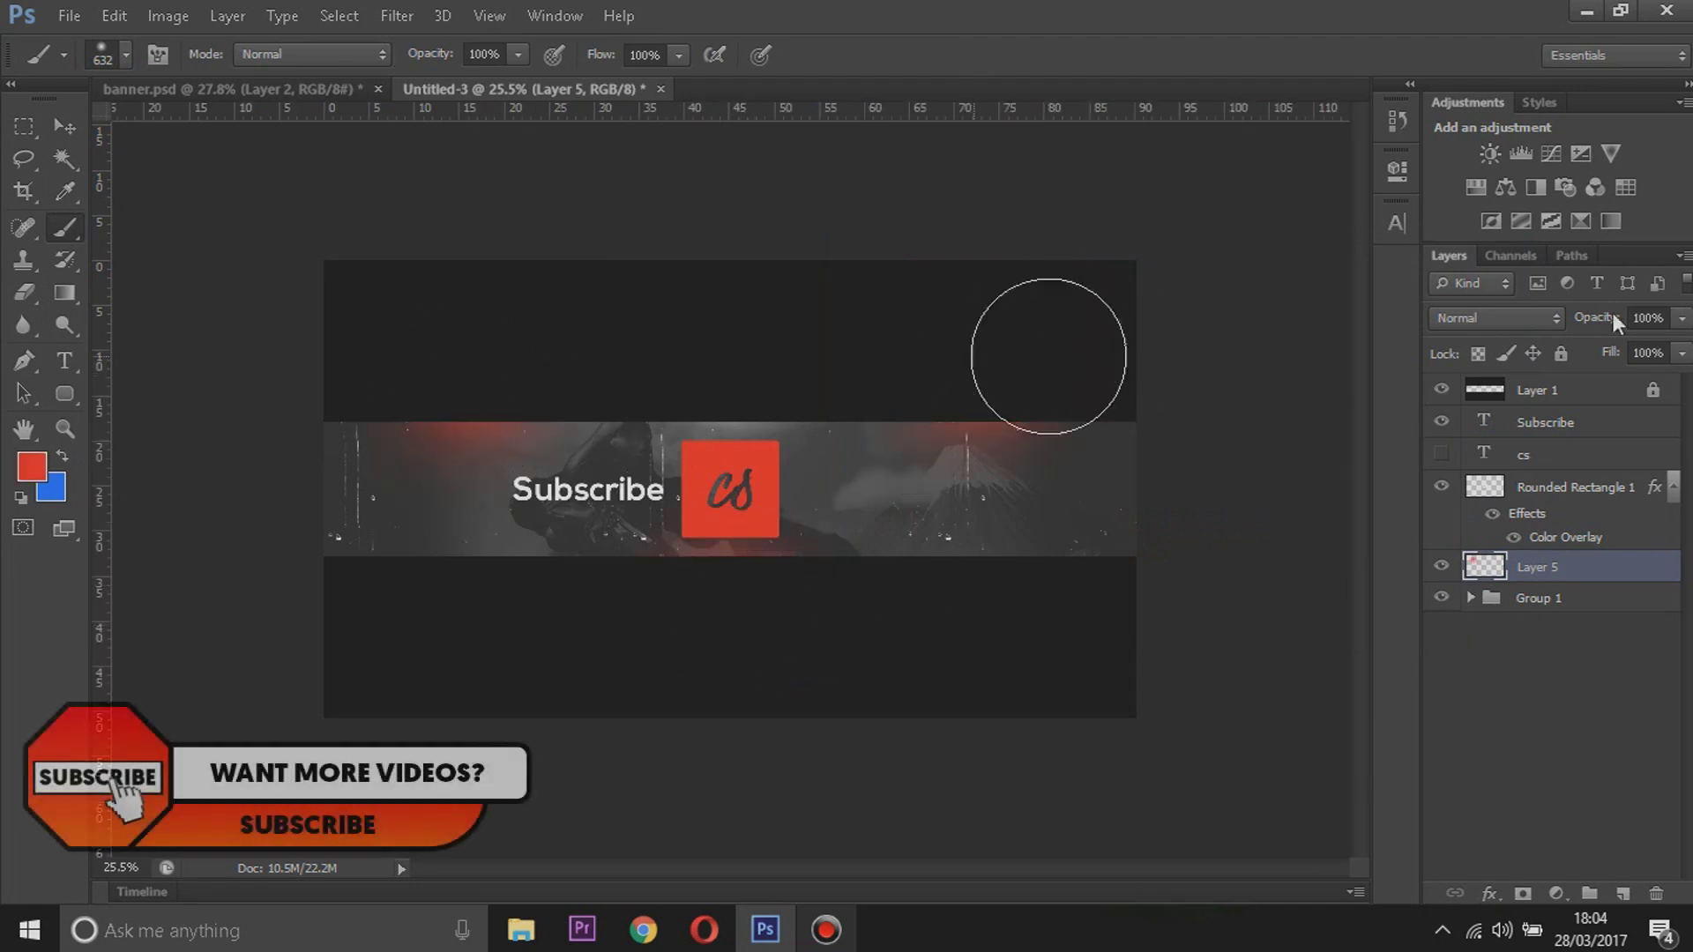
{"action": "left_click", "coordinate": [1047, 359]}
{"action": "left_click", "coordinate": [1681, 353]}
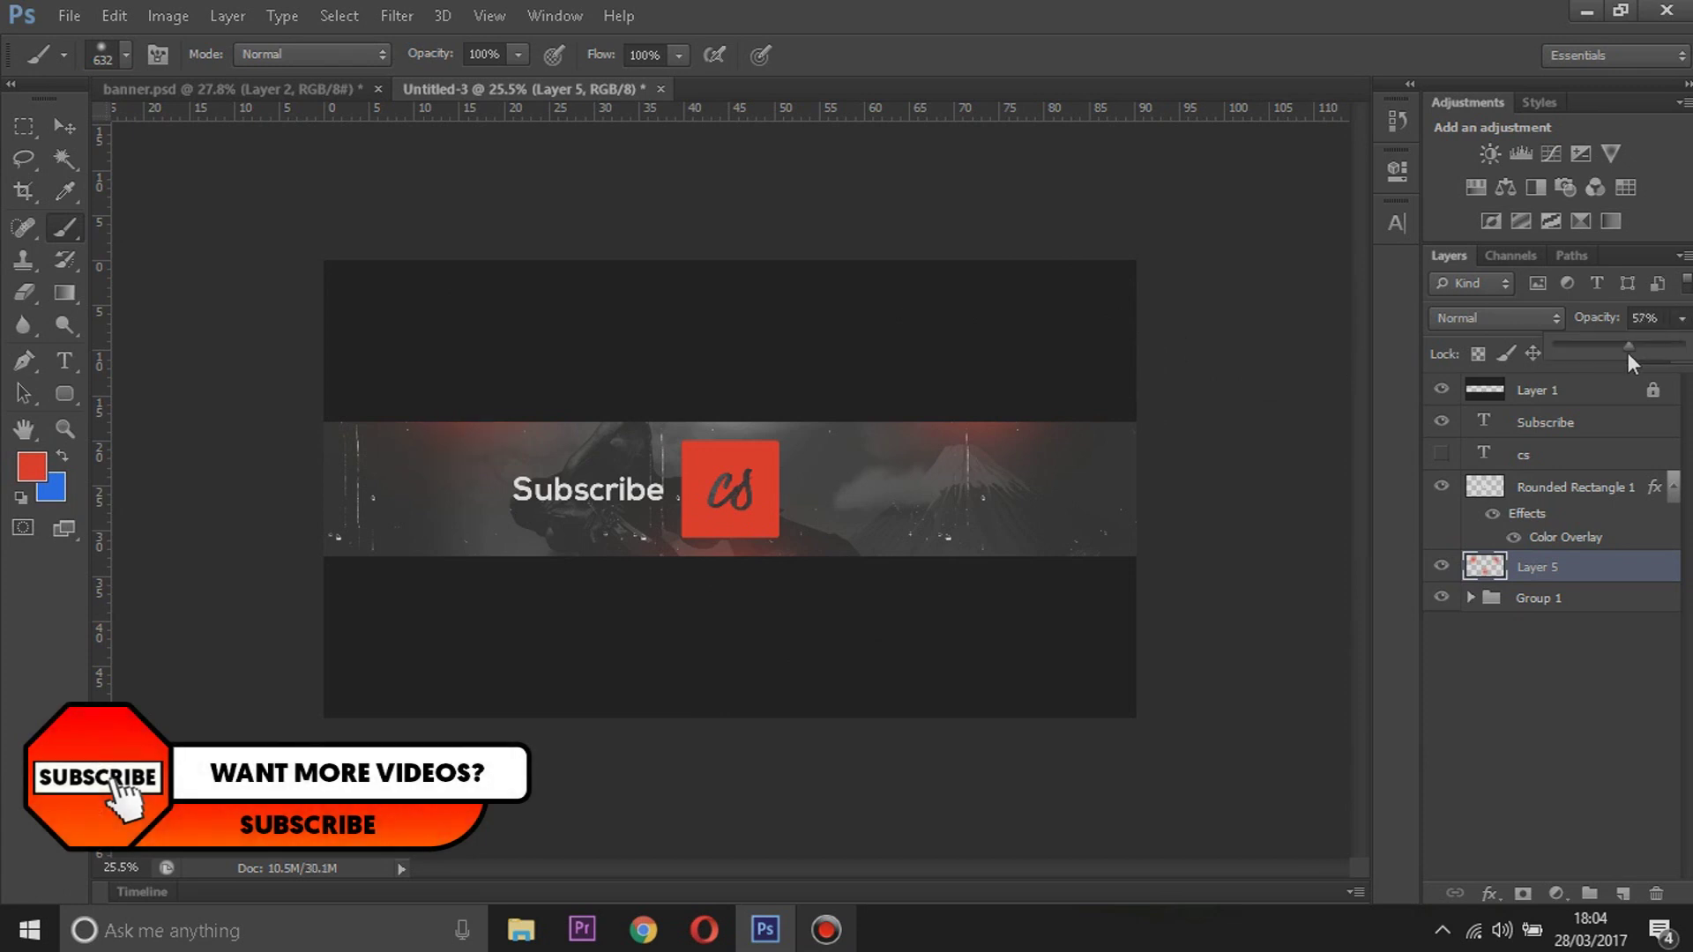
{"action": "left_click_drag", "start_coordinate": [1596, 352], "coordinate": [1606, 353]}
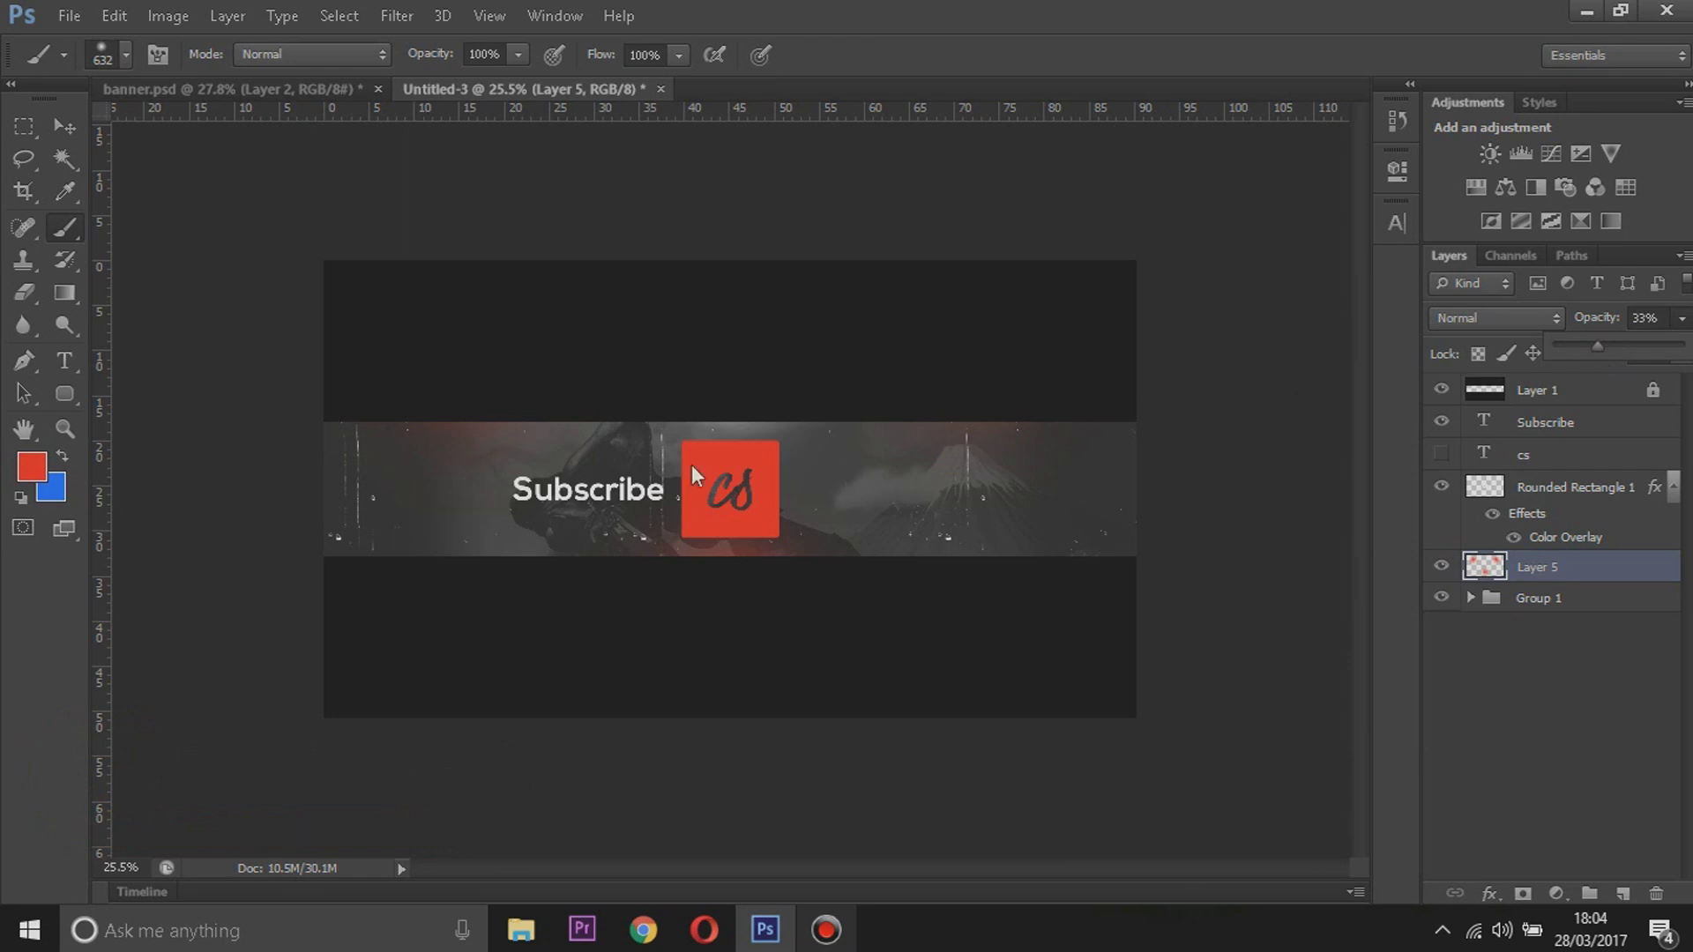
{"action": "scroll", "coordinate": [691, 463], "scroll_direction": "down", "scroll_amount": 2}
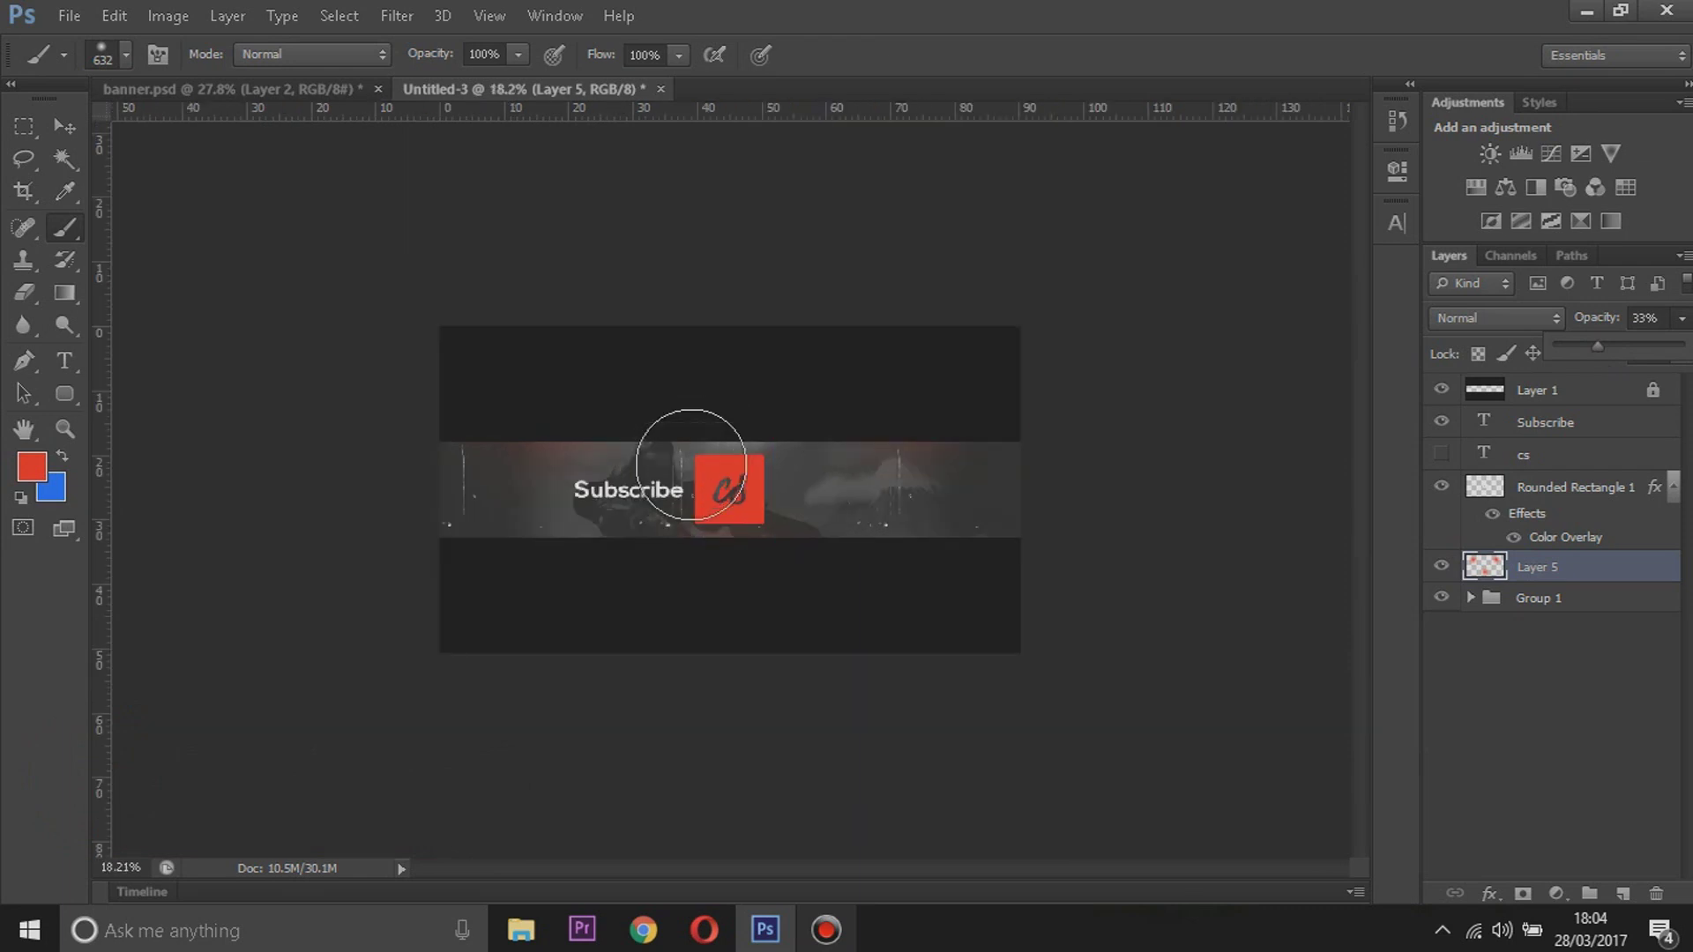
{"action": "left_click", "coordinate": [71, 363]}
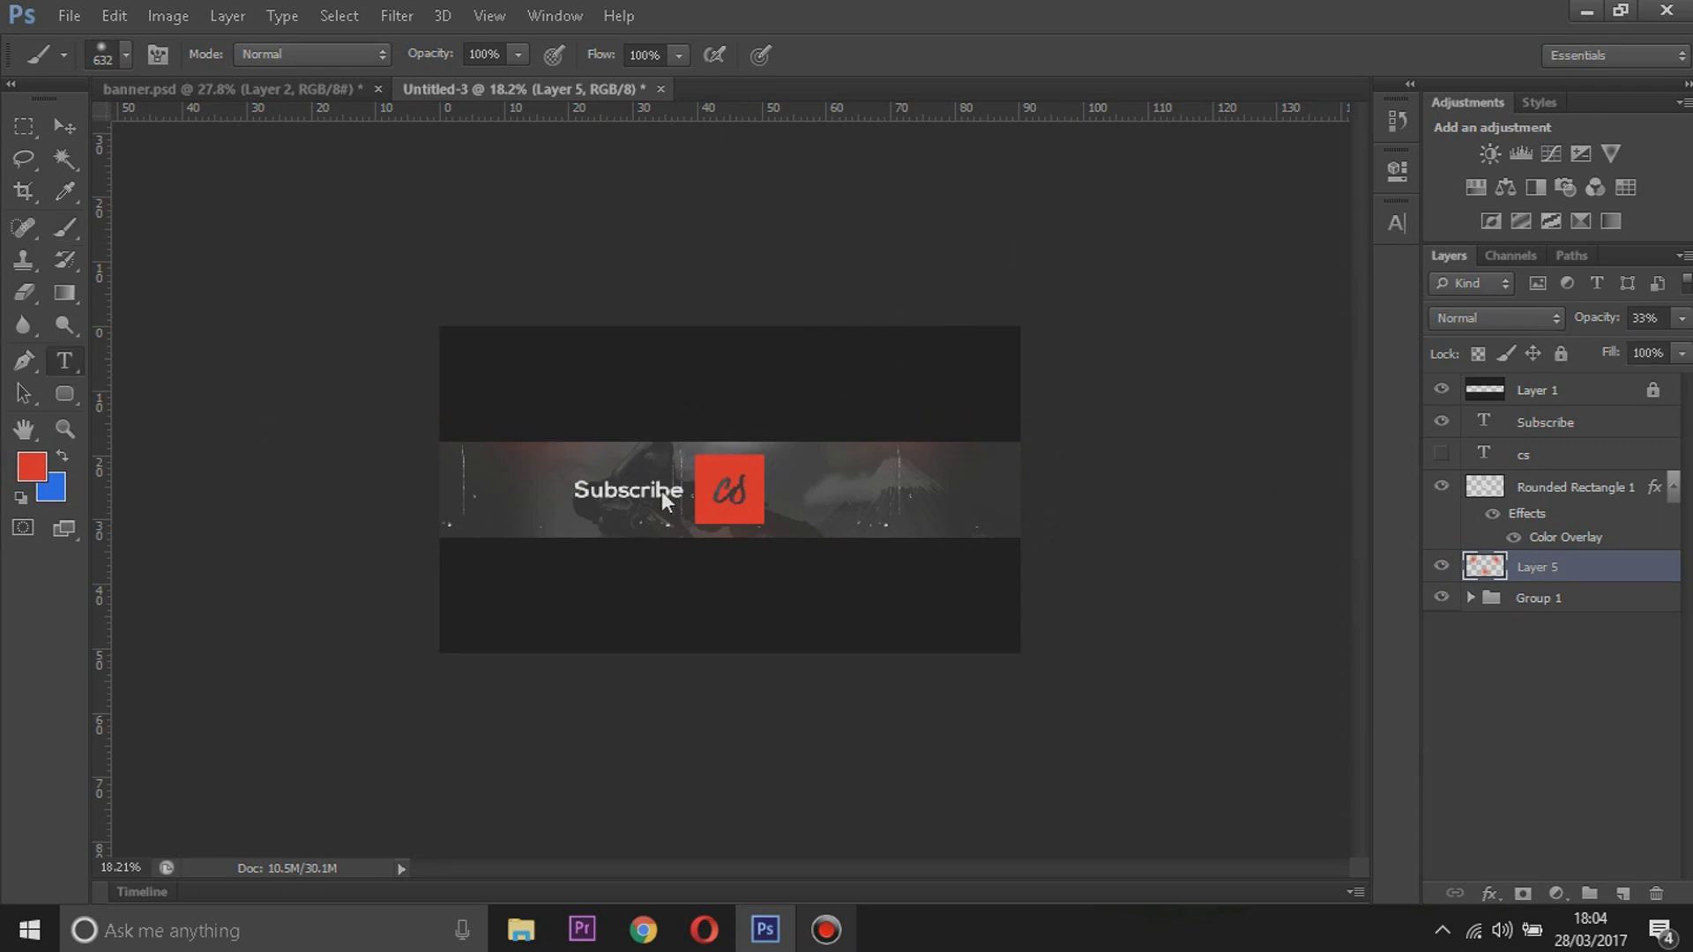